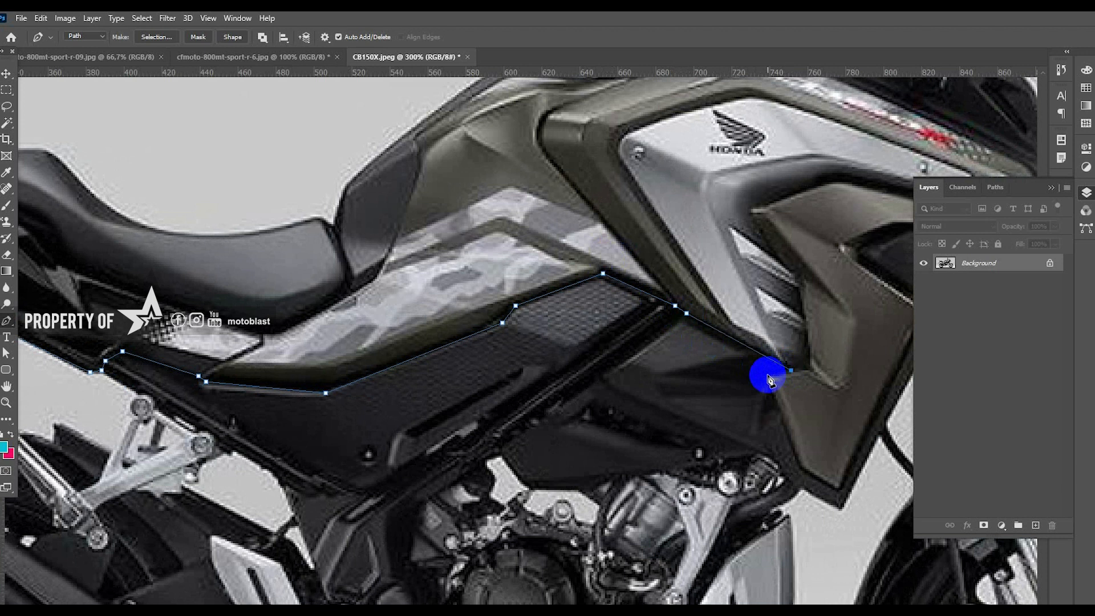
Extend the Pen path around the front side shroud, from its lower tip along the front edge to the underside of the beak
left_click(766, 382)
left_click(801, 468)
left_click(840, 489)
left_click_drag(841, 447, 650, 453)
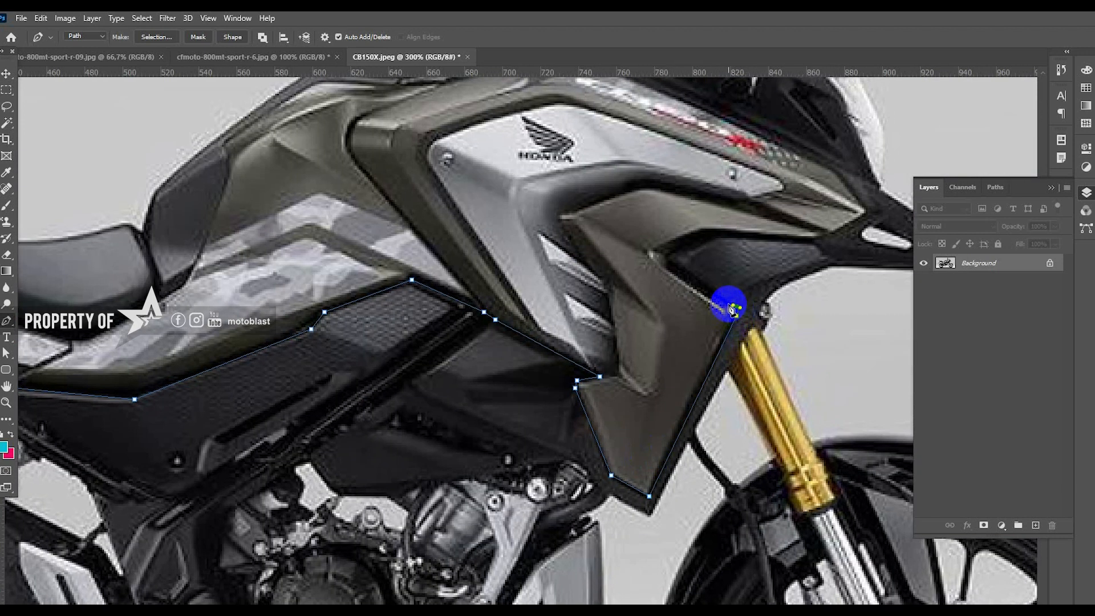
left_click(737, 310)
left_click(668, 258)
left_click(717, 236)
left_click(833, 235)
left_click_drag(832, 236, 694, 342)
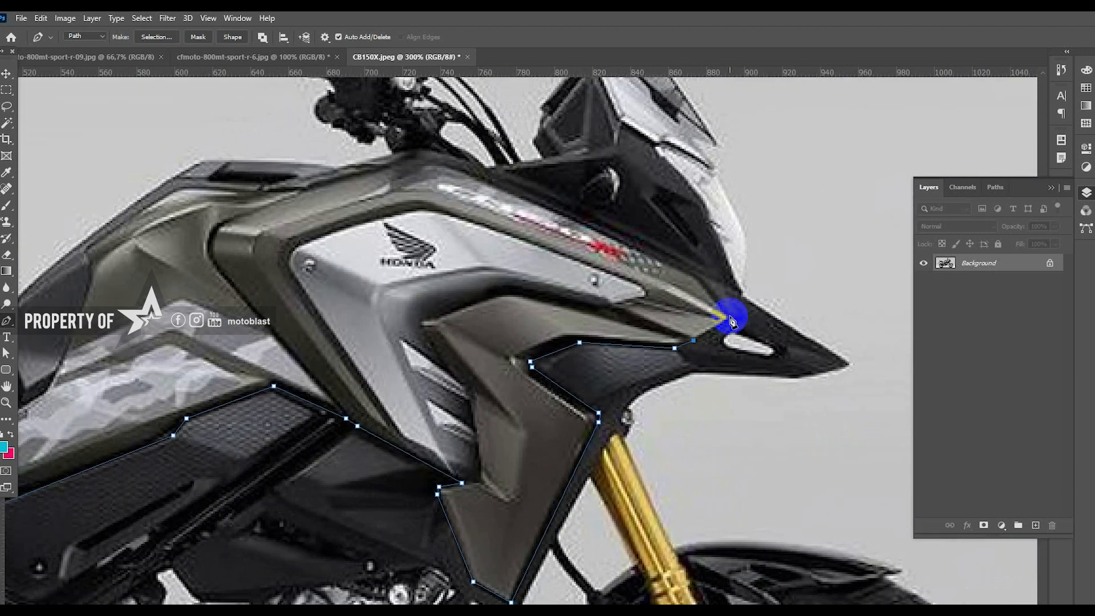
Continue the path from the beak along the upper edge of the front fairing and fuel tank
left_click(732, 316)
left_click(699, 276)
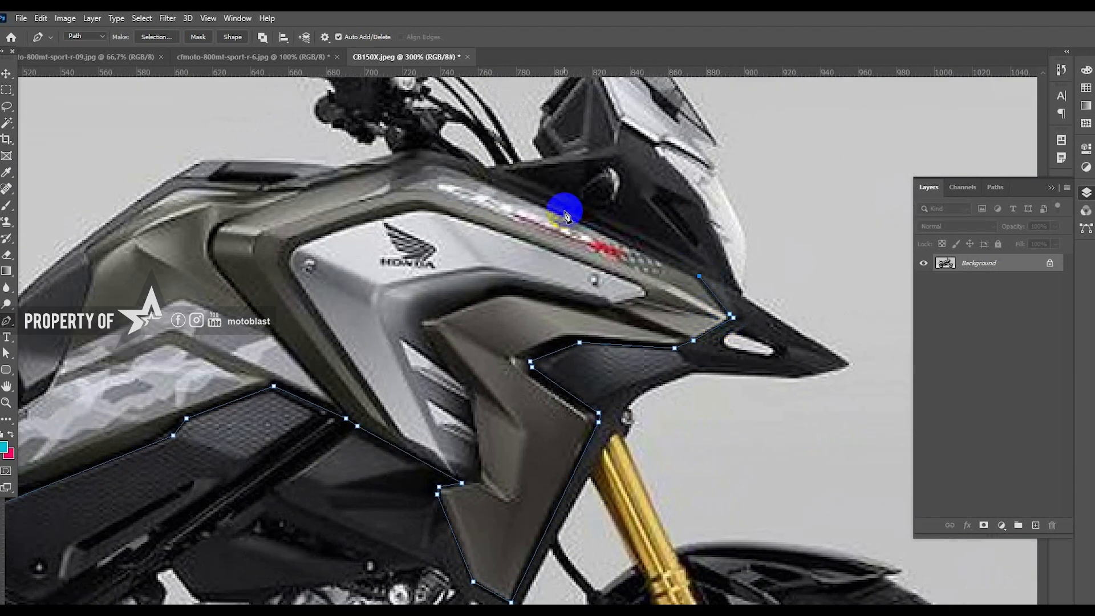
left_click(688, 266)
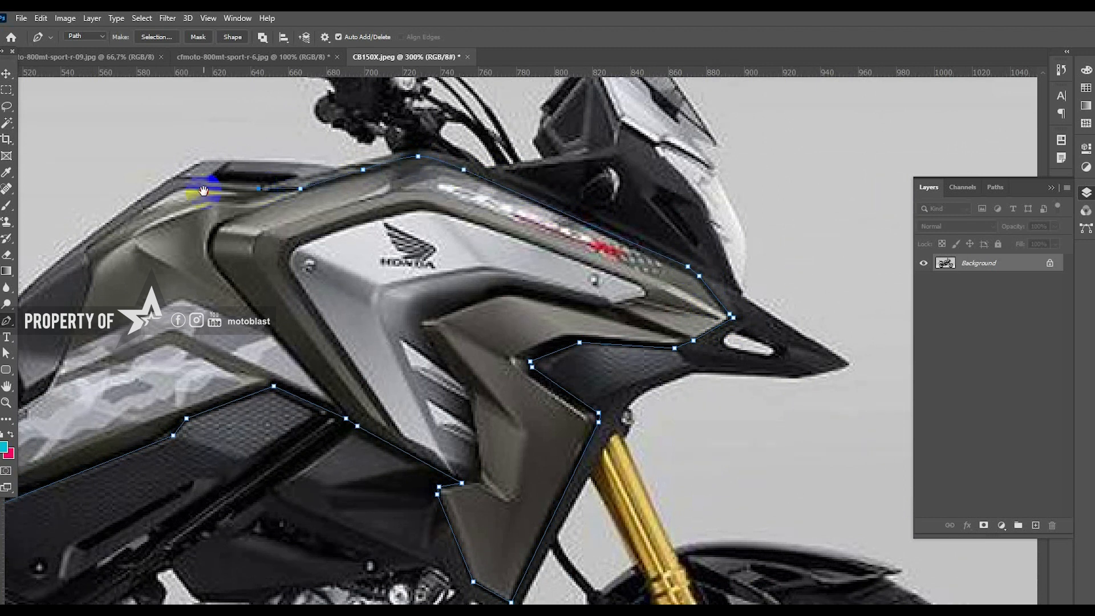
left_click_drag(204, 190, 542, 185)
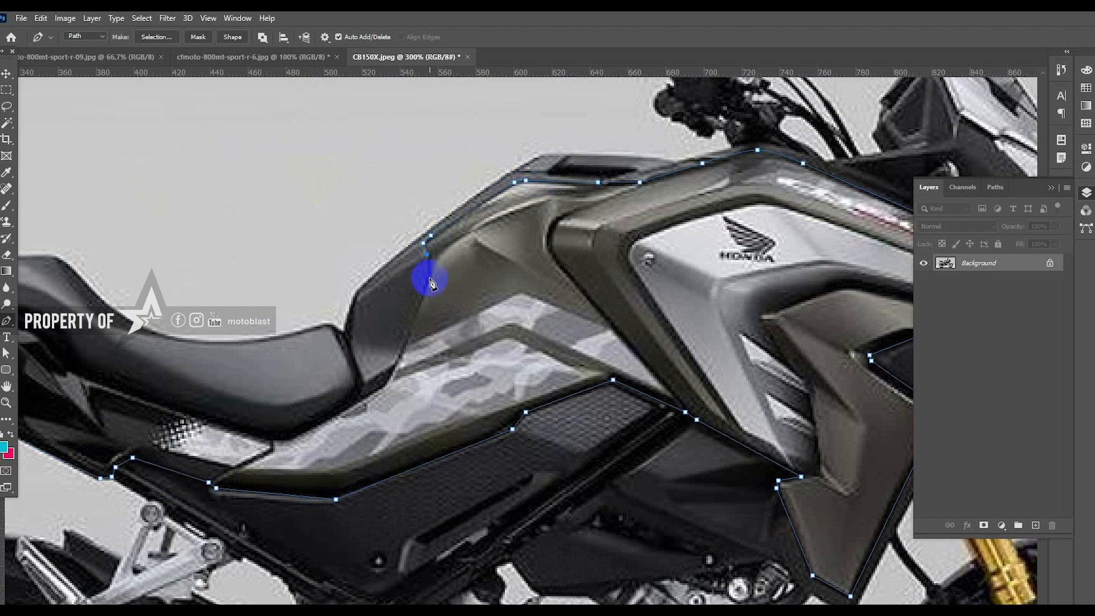
Continue the path down the rear of the tank and along beneath the seat, closing it around the tail panel
left_click(266, 434)
left_click_drag(250, 433, 429, 425)
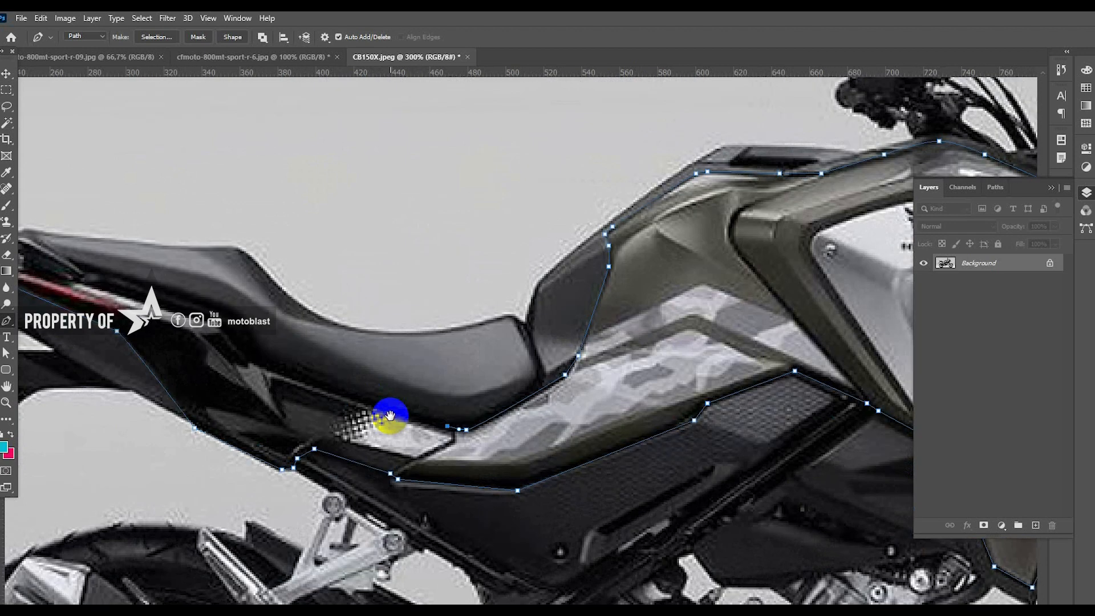
left_click_drag(263, 357, 258, 352)
left_click_drag(229, 314, 487, 358)
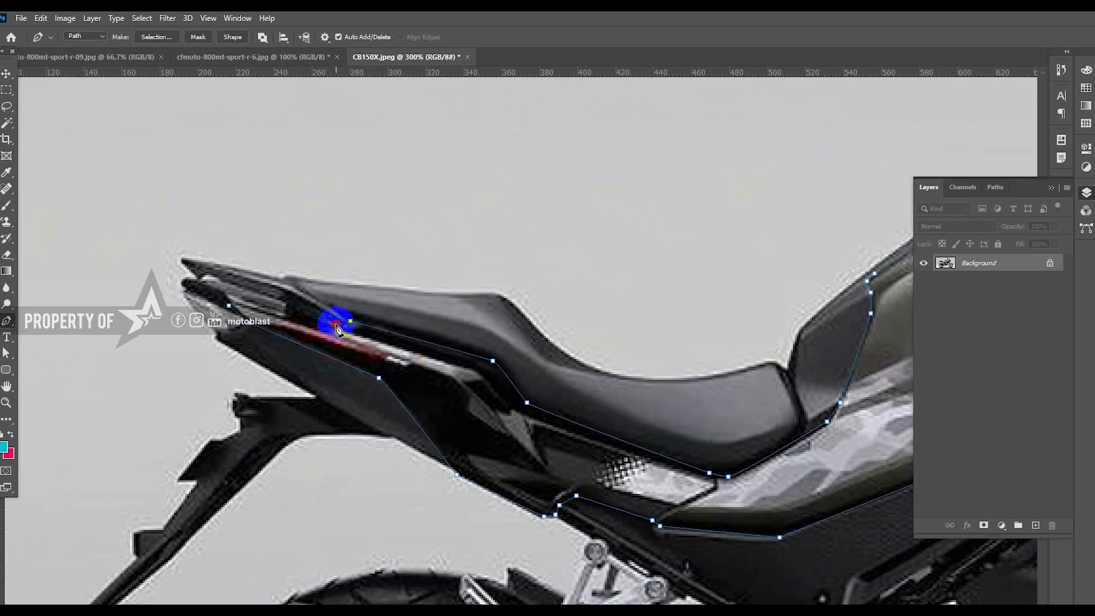
left_click(230, 299)
left_click(330, 326)
left_click(290, 315)
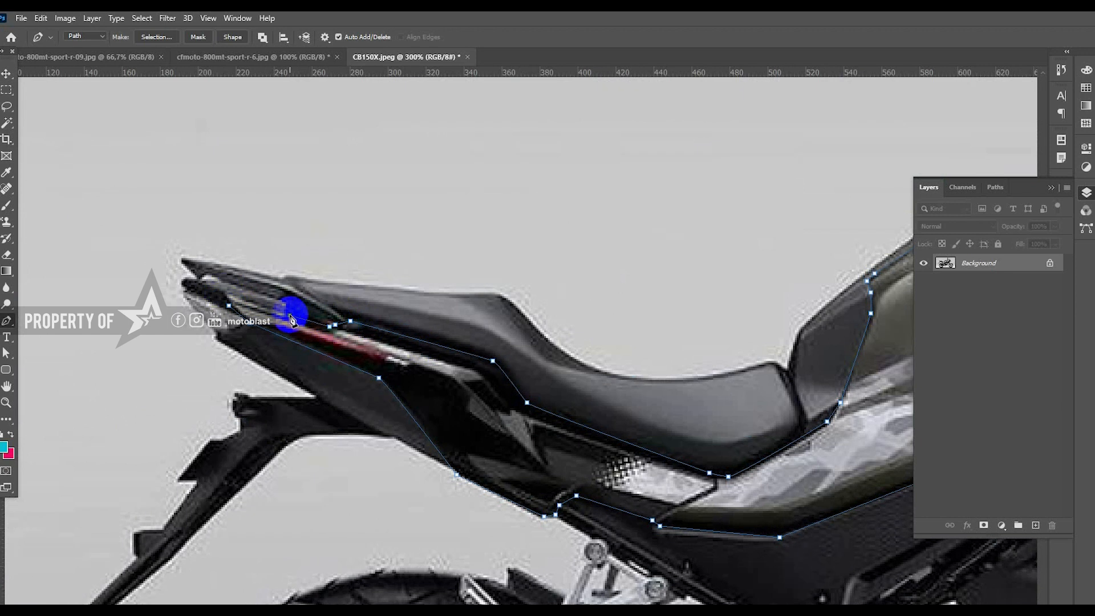
Convert the closed bodywork path into a selection and copy that area of the Background to a new layer
left_click(347, 259, "alt")
left_click(347, 261, "alt")
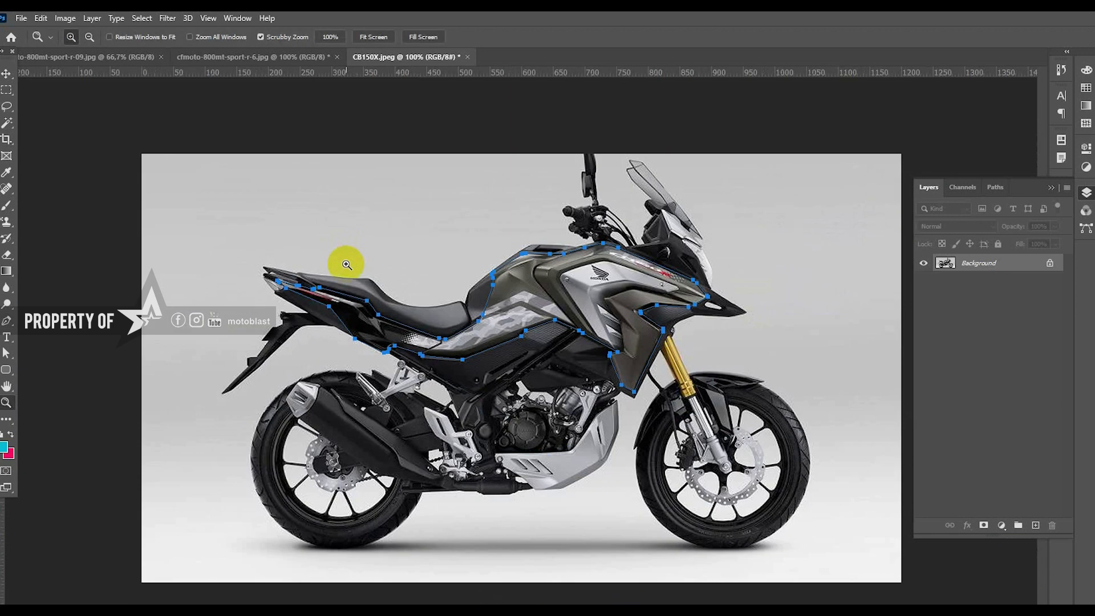
left_click(704, 334, "ctrl")
right_click(687, 342)
left_click(716, 393)
key("Return")
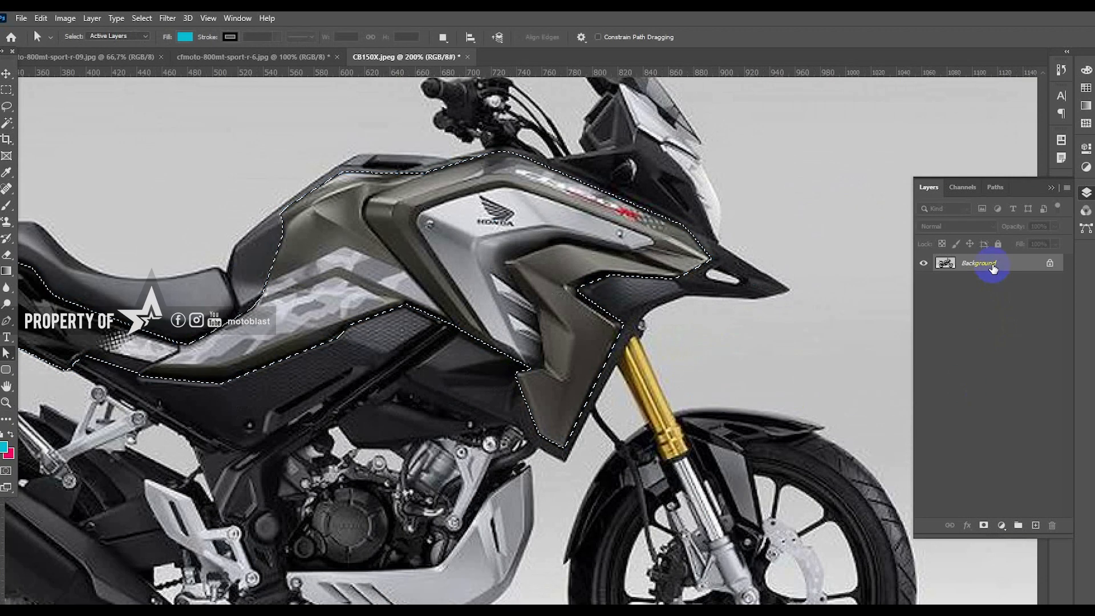
key("ctrl+j")
Trace a closed Pen path around the silver skid plate beneath the engine
left_click_drag(589, 454, 577, 330)
key("p")
left_click(272, 454)
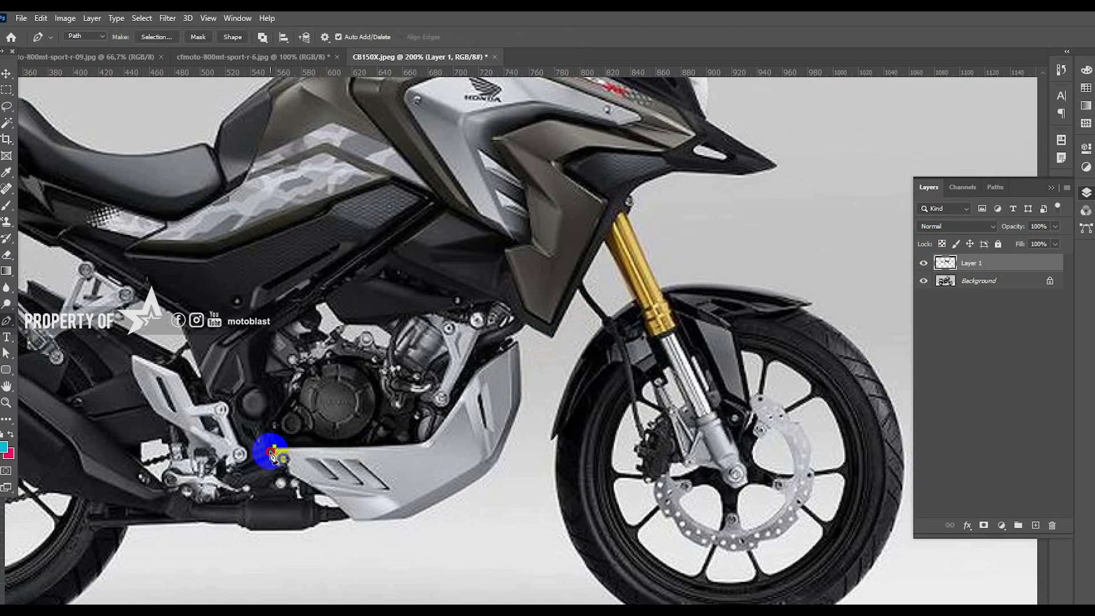
left_click(328, 499)
left_click(352, 521)
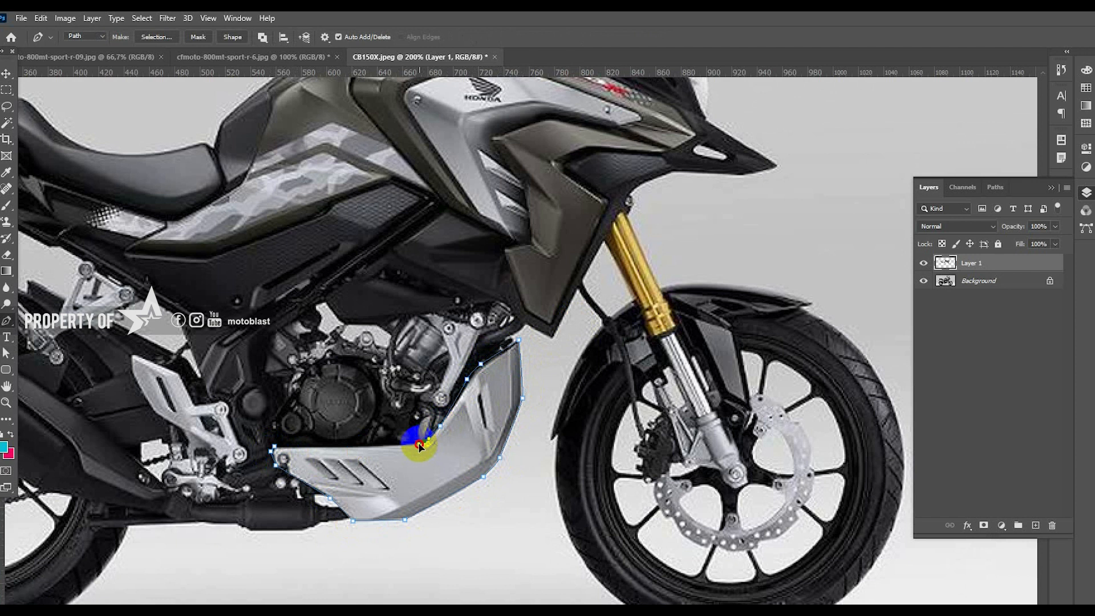
Convert the skid plate path into a selection and copy that area of the Background to a new layer
right_click(282, 447)
left_click(371, 187)
key("Return")
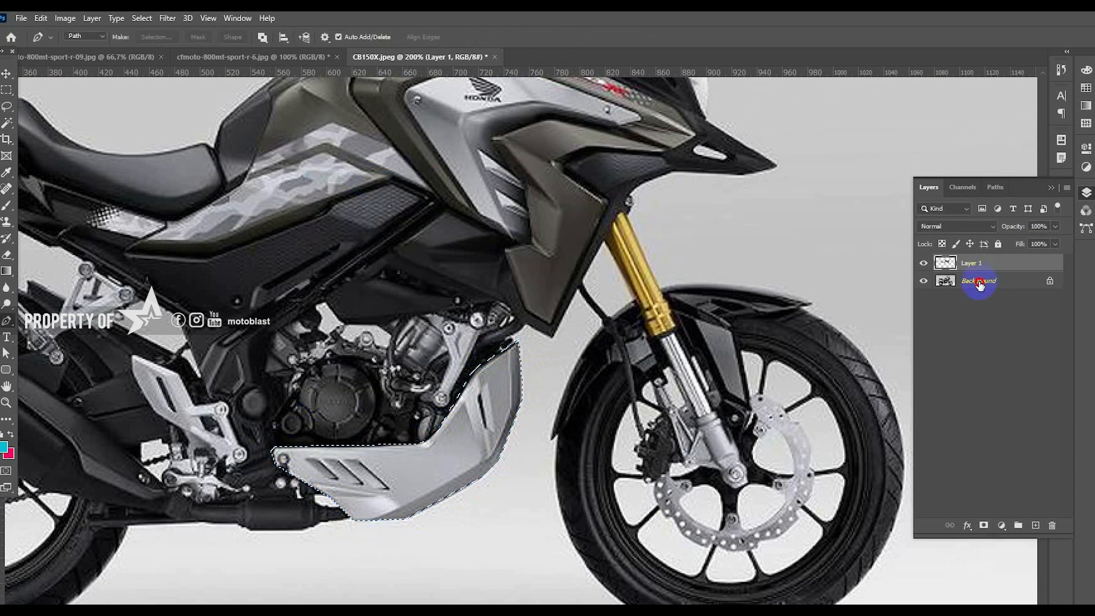
left_click(980, 283)
key("ctrl+j")
Trace a Pen path around the front fender section ahead of the fork, including its lower bracket
left_click_drag(690, 399, 497, 443)
left_click(467, 330)
left_click_drag(519, 326, 552, 325)
left_click_drag(619, 348, 545, 378)
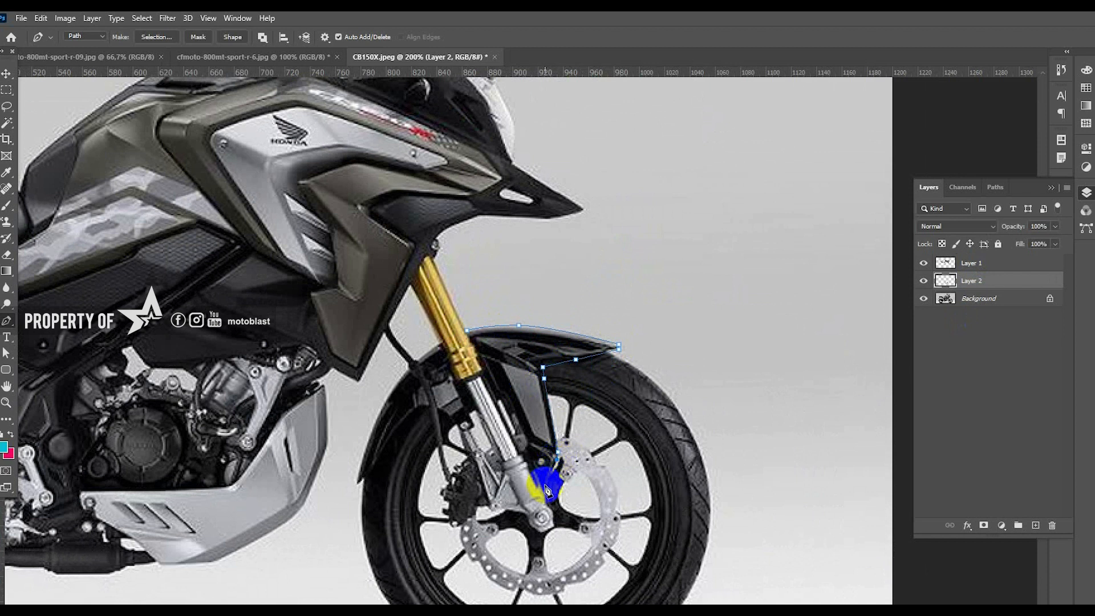
left_click(546, 484)
left_click(524, 455)
left_click(528, 443)
left_click(508, 397)
left_click(499, 391)
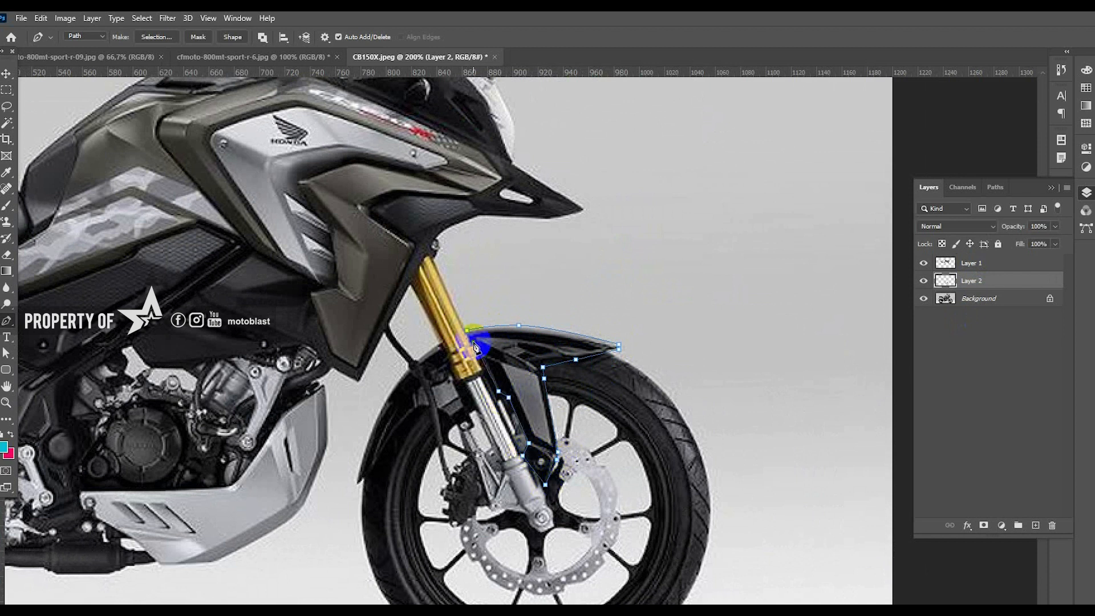
Trace a second closed path around the rear section of the front fender behind the fork
left_click_drag(451, 368, 452, 379)
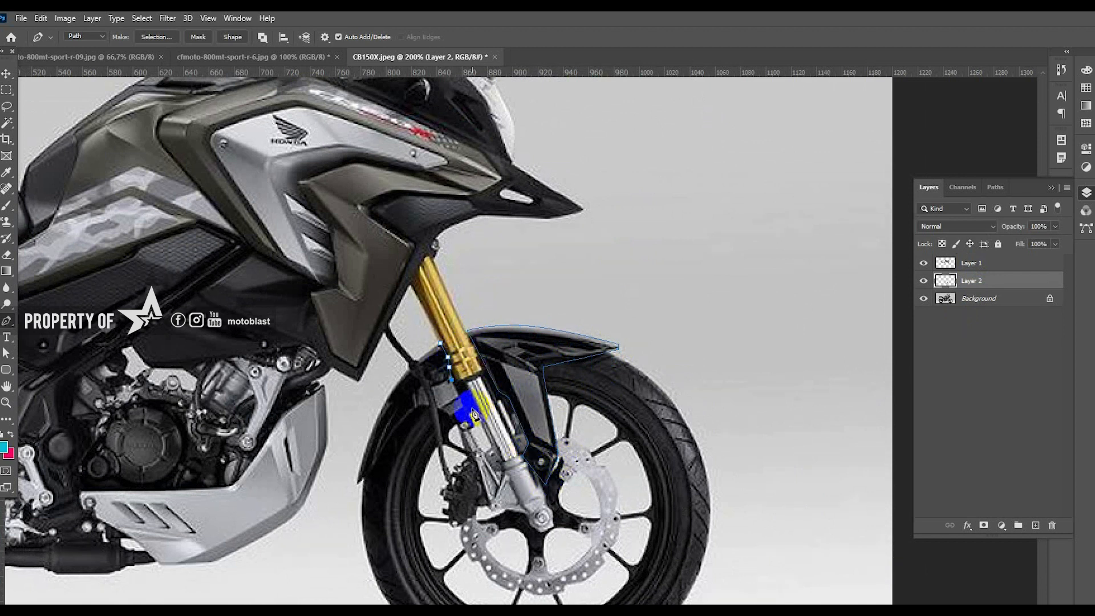
left_click(440, 409)
left_click(420, 404)
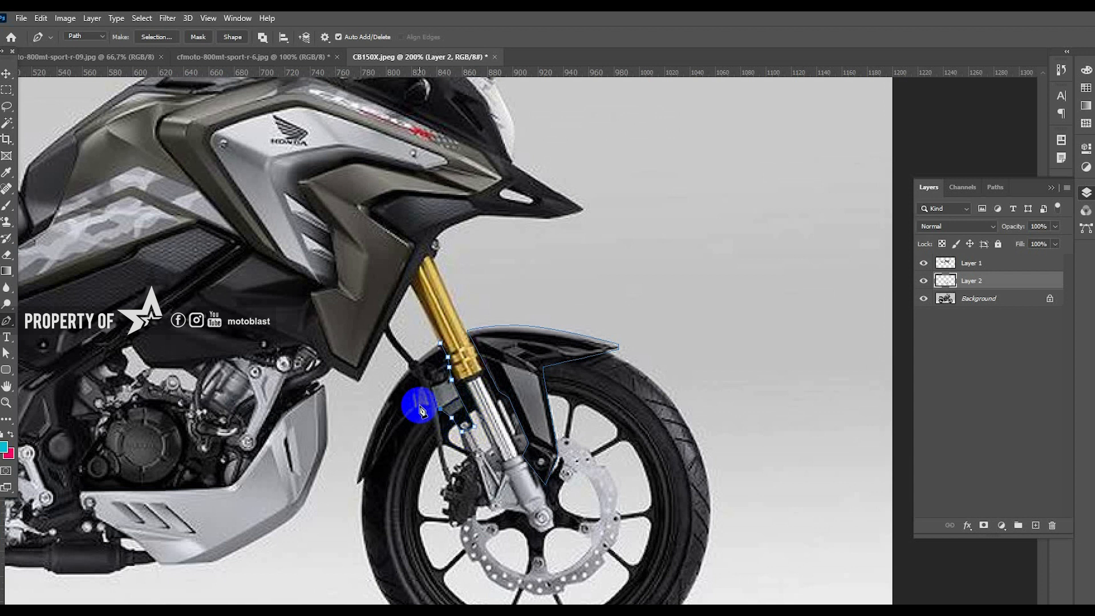
left_click(386, 445)
left_click_drag(357, 486, 424, 360)
left_click(440, 344)
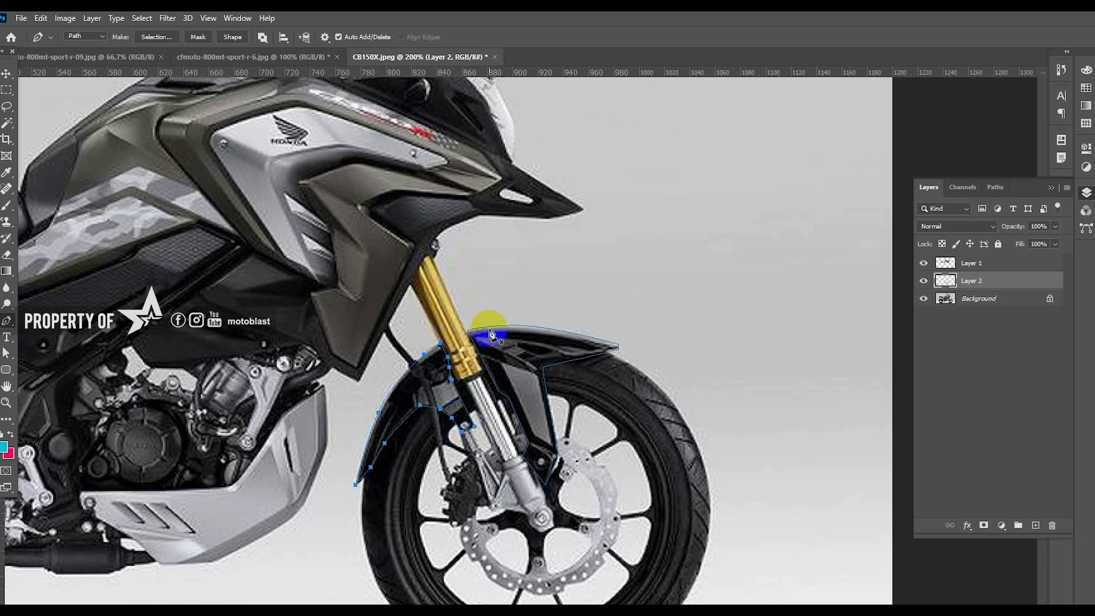
Convert both front fender paths into a selection and copy that area of the Background to a new layer
key("a")
right_click(543, 287)
left_click(584, 338)
key("Return")
left_click(995, 300)
key("ctrl+j")
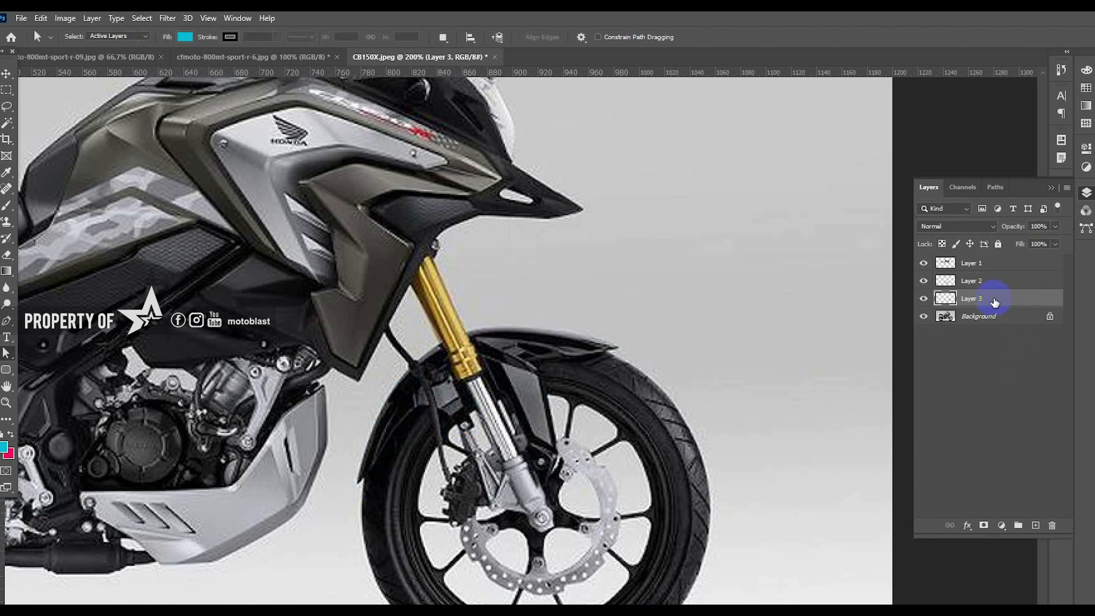
Trace a closed Pen path around the light headlight cowl panel at the base of the windscreen
key("ctrl+minus")
key("z")
double_click(714, 217)
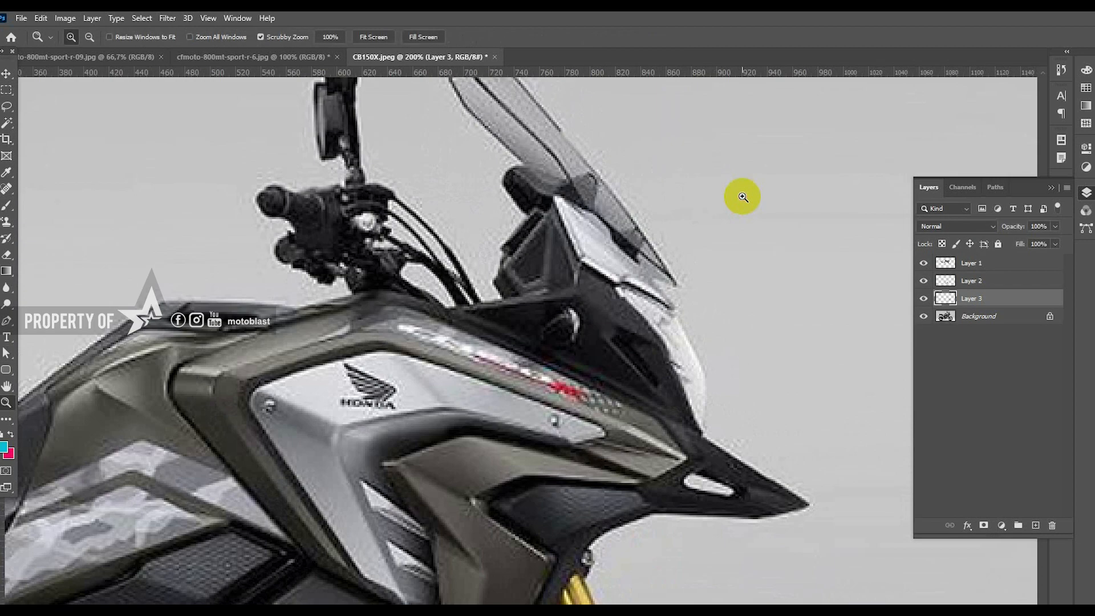
key("p")
left_click(553, 194)
left_click(577, 261)
left_click(626, 289)
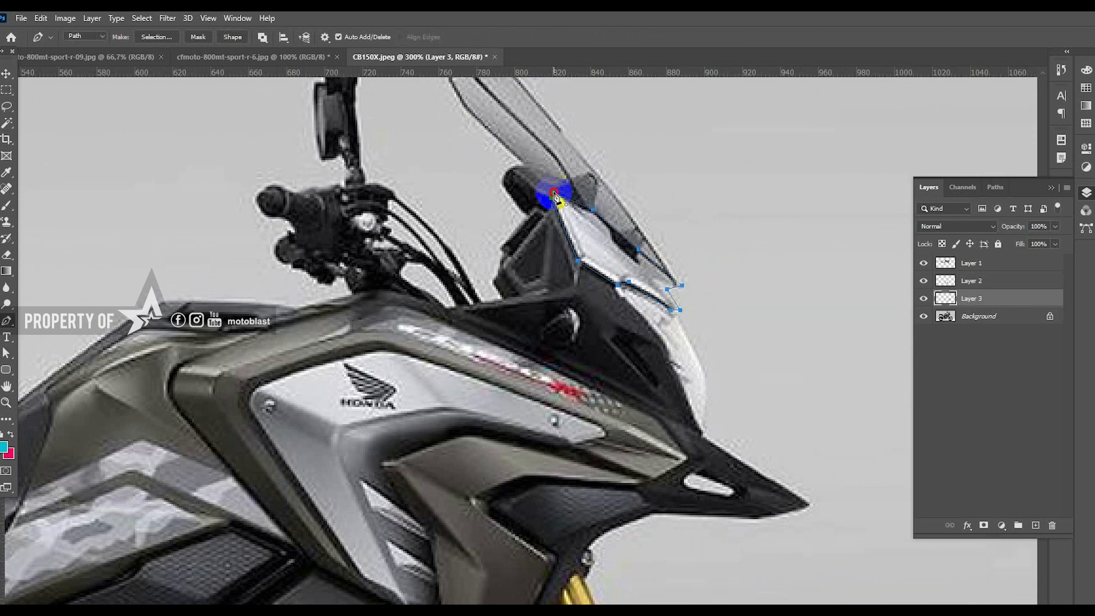
Convert the cowl panel path into a selection and copy that area of the Background to a new layer
right_click(665, 174)
left_click(694, 233)
key("Return")
left_click(974, 318)
key("ctrl+j")
Make Layer 1 active and trace a closed Pen path around the camouflage graphic on the side panel below the tank
key("ctrl+minus")
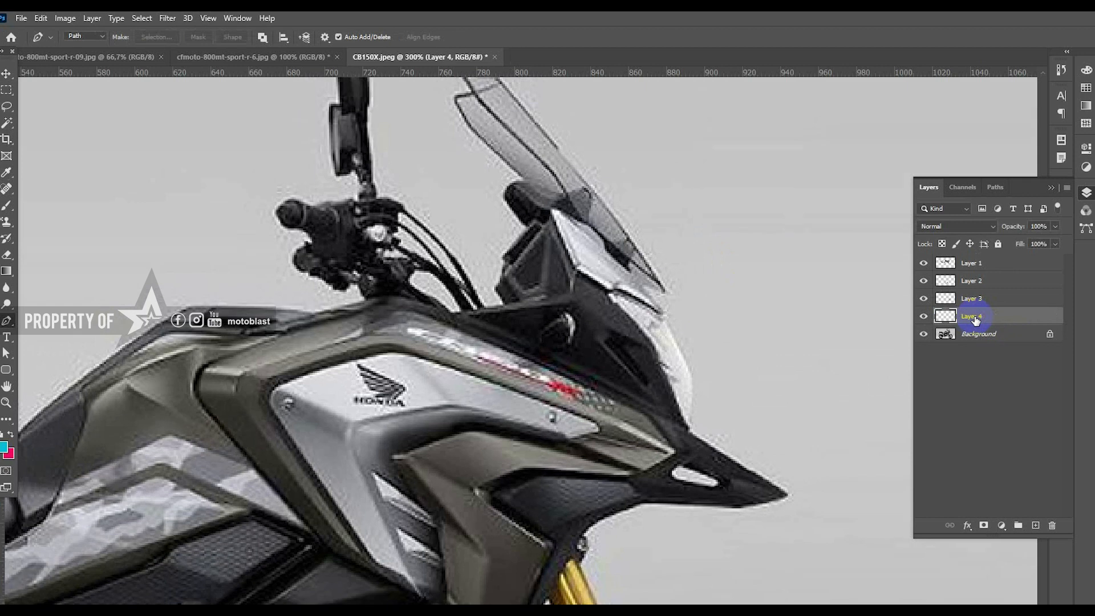
key("ctrl+minus")
left_click_drag(511, 392, 602, 339)
key("v")
left_click(500, 382)
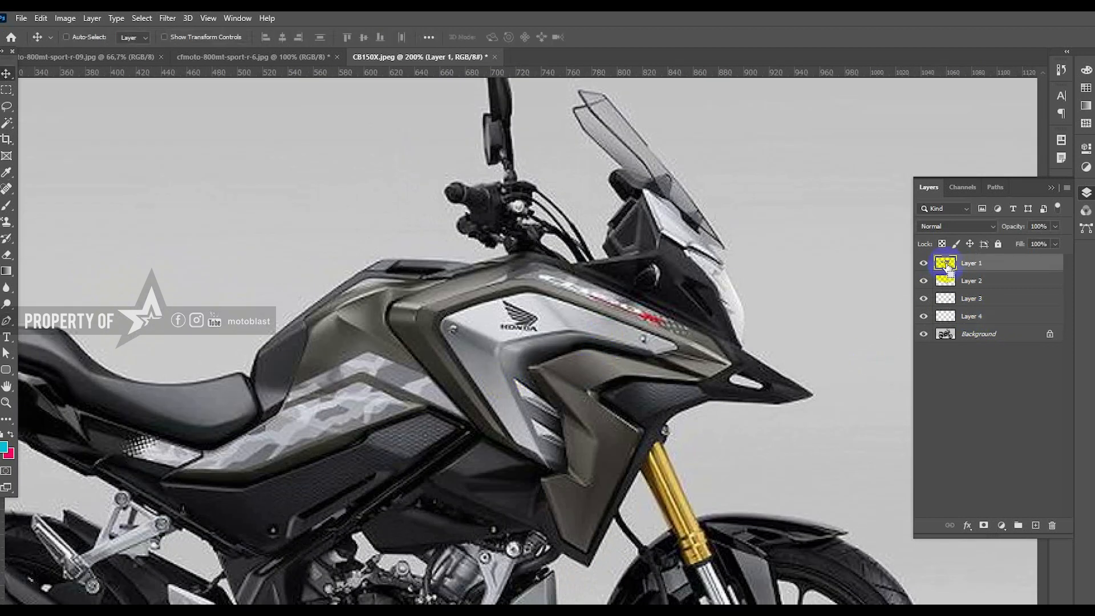
left_click(947, 267, "ctrl")
left_click_drag(394, 383, 503, 343)
key("p")
left_click(534, 333)
left_click(577, 380)
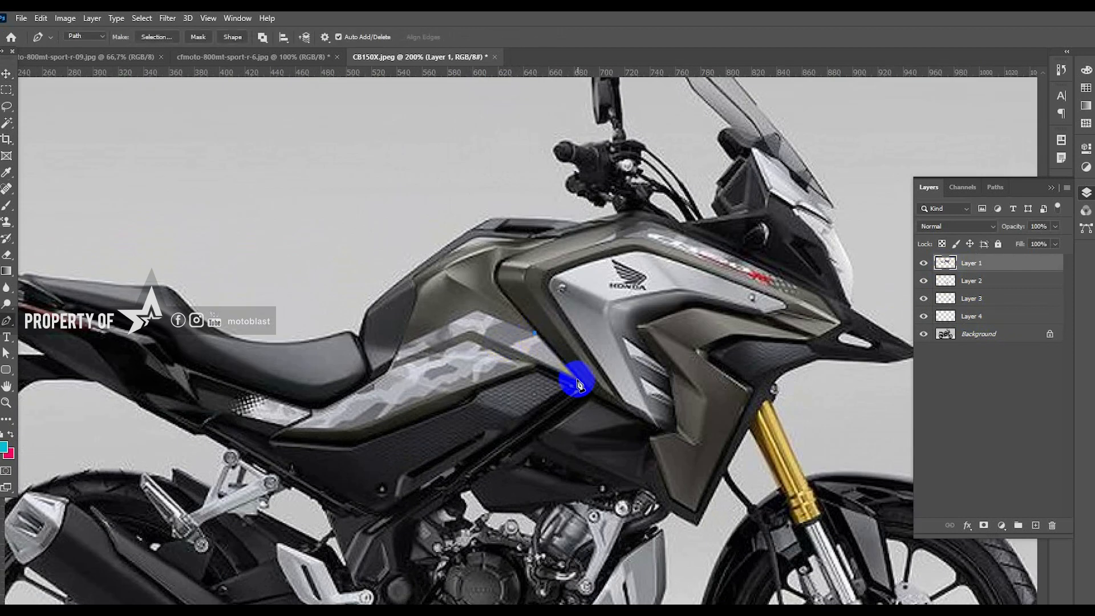
left_click(537, 365)
left_click(351, 433)
left_click(285, 431)
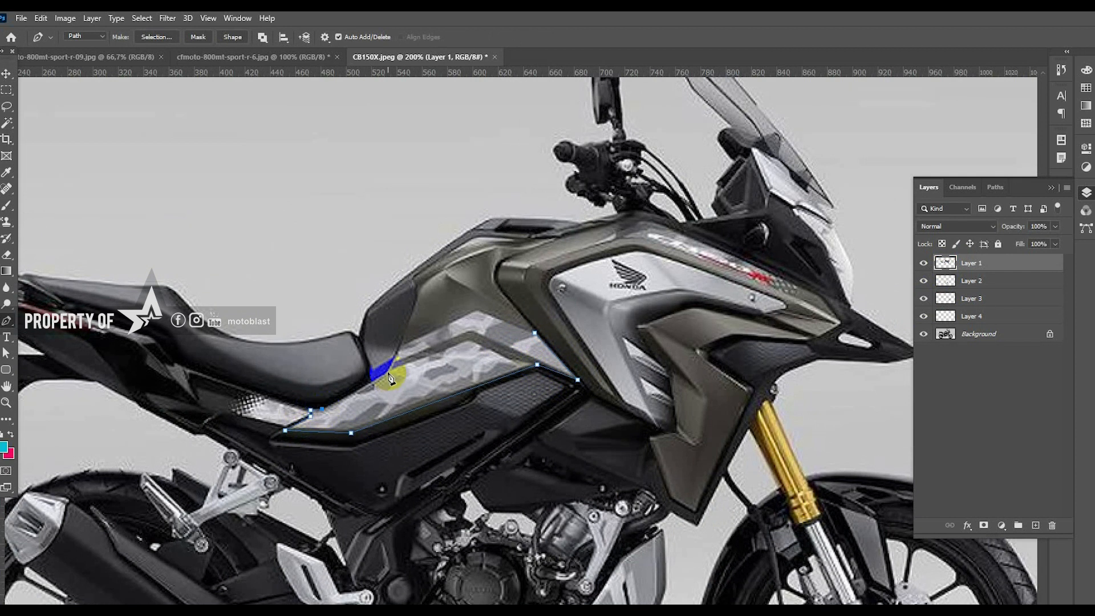
left_click(534, 333)
Select the traced camouflage area, fill it with dark olive sampled from the edge of the adjacent tank panel, and clear the selection
right_click(551, 310)
left_click(615, 360)
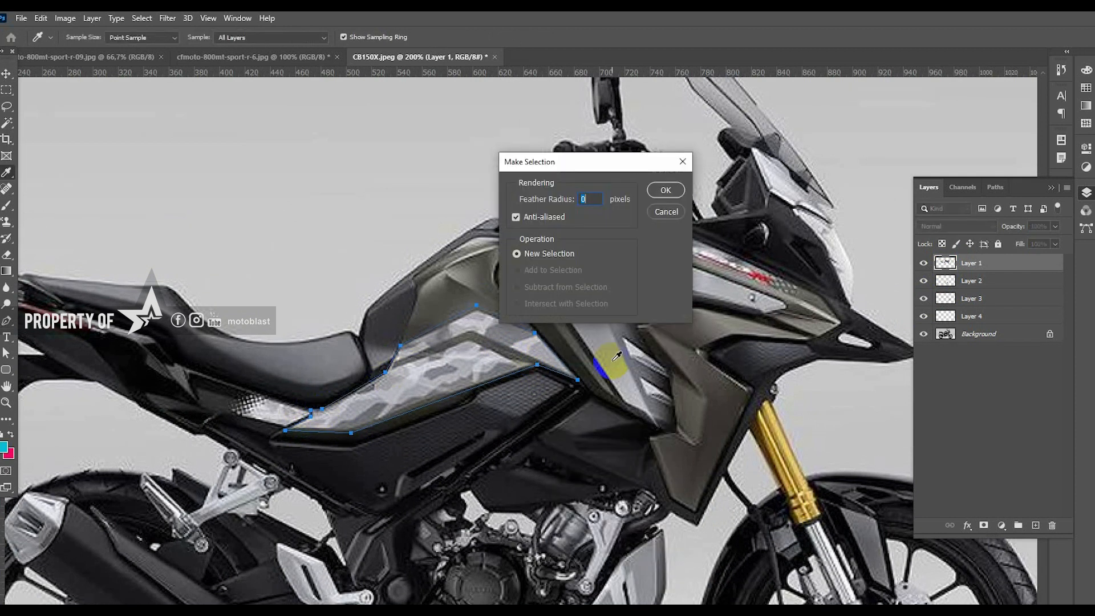
key("Return")
key("v")
left_click(5, 446)
left_click(402, 351)
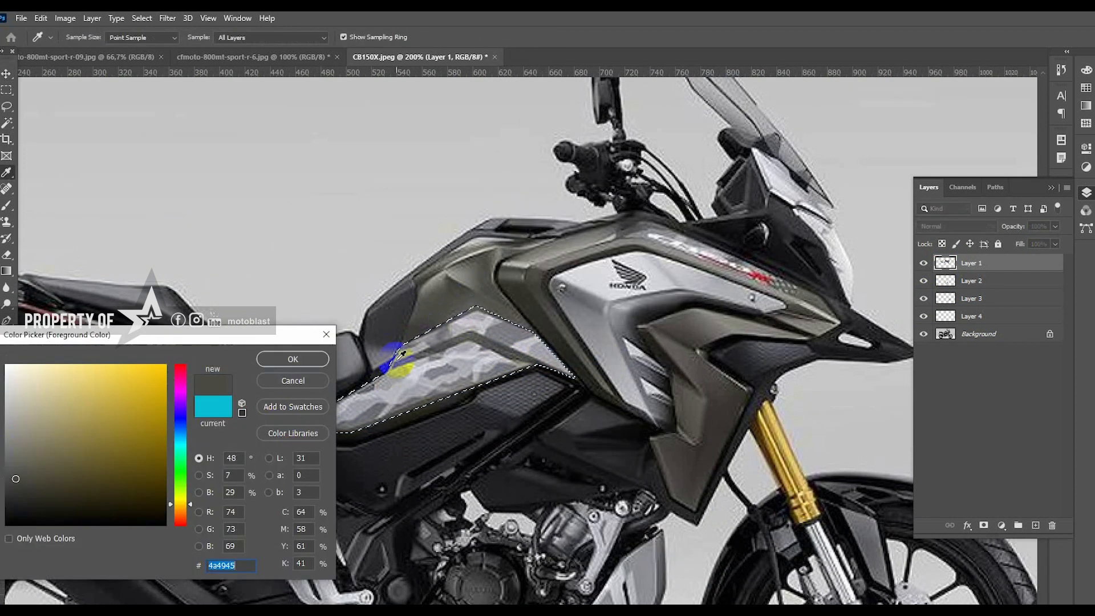
left_click(294, 359)
key("alt+BackSpace")
key("ctrl+d")
Trace a closed Pen path around the white halftone graphic on the rear panel beneath the seat
key("z")
left_click(314, 410)
key("p")
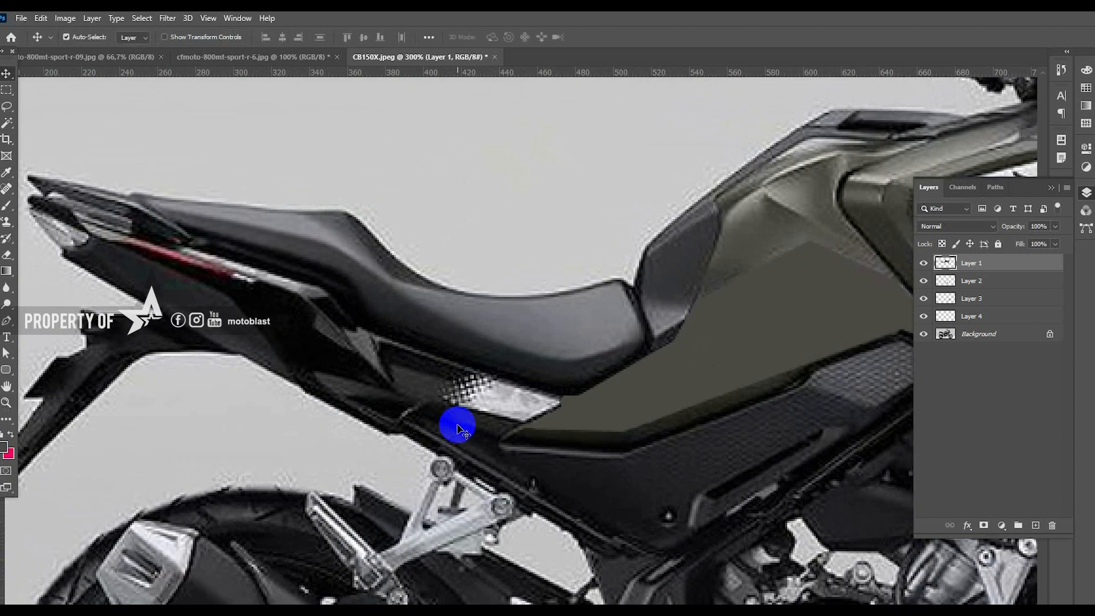
left_click(430, 399)
left_click(525, 424)
left_click(559, 404)
left_click(462, 370)
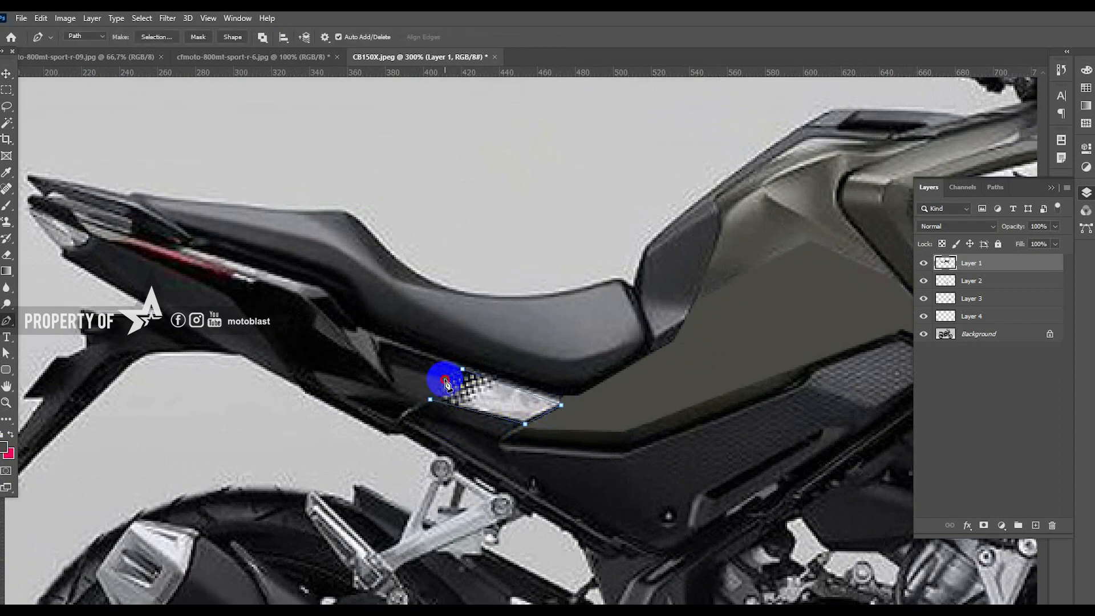
left_click(431, 399)
Select the traced halftone graphic, fill it with near-black sampled from the panel beside it, and clear the selection
right_click(473, 381)
left_click(513, 362)
key("Return")
left_click(5, 446)
left_click(420, 384)
key("Return")
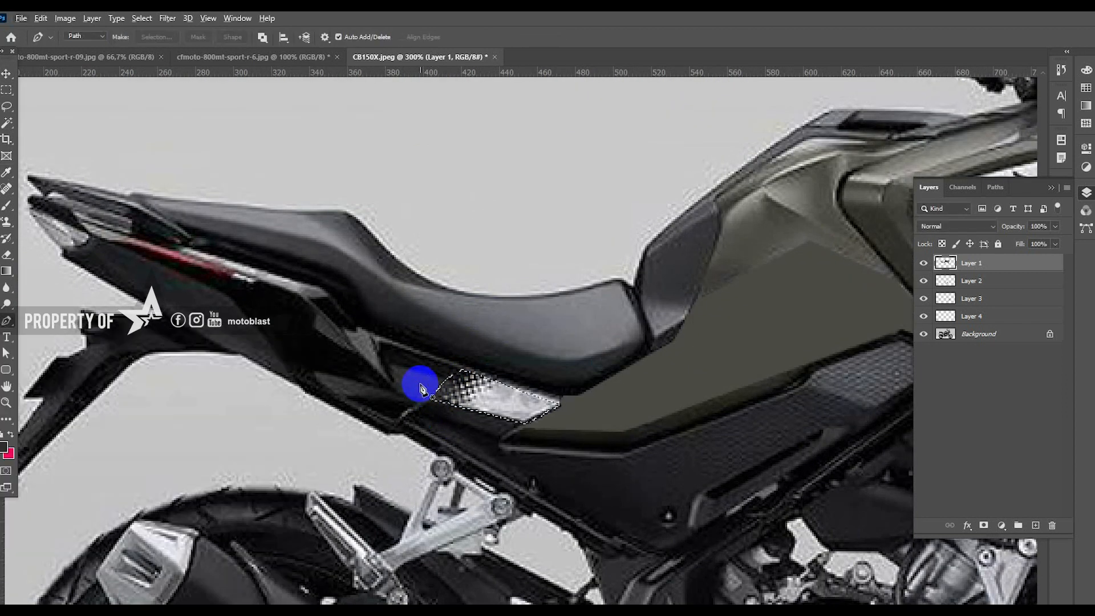
key("alt+BackSpace")
key("ctrl+d")
Trace a closed path around the lettering decal along the upper front fairing and convert it into a selection
left_click_drag(855, 297, 596, 355)
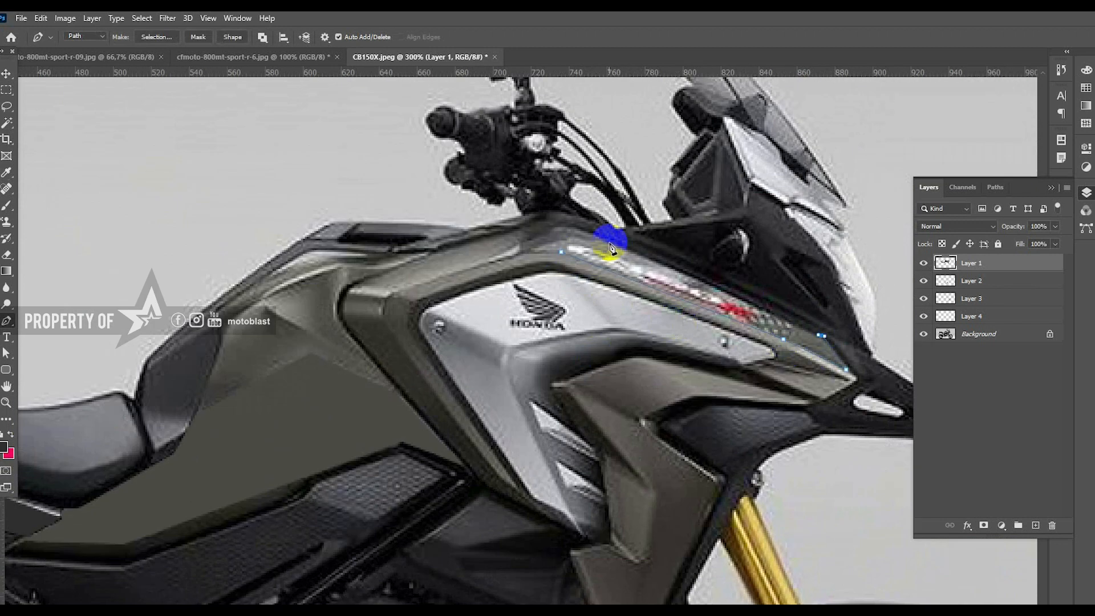
left_click(562, 252)
right_click(603, 200)
left_click(644, 252)
key("Return")
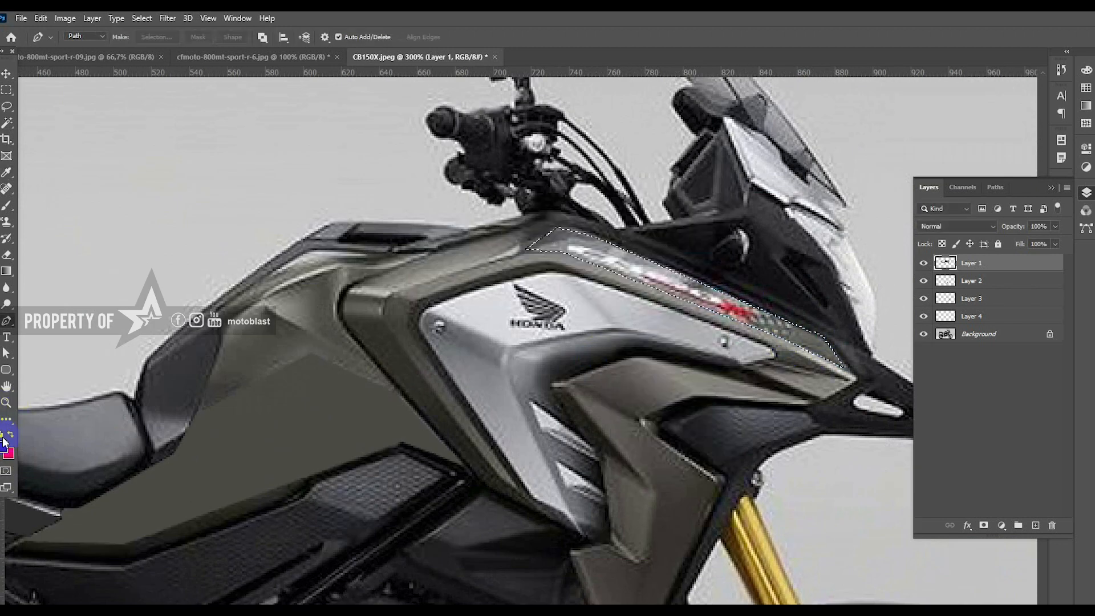
Try to fill the fairing decal selection with a colour sampled from the panel just behind the lettering
left_click(5, 446)
left_click(557, 244)
key("Return")
key("alt+BackSpace")
key("ctrl+z")
Fill the fairing decal selection with #646560 sampled near the fairing's front end and clear the selection
left_click(5, 445)
left_click(827, 357)
key("Return")
key("alt+BackSpace")
key("ctrl+d")
Trace a closed Pen path around the Honda wing logo area on the silver side panel
left_click(684, 289, "alt")
left_click(682, 288, "alt")
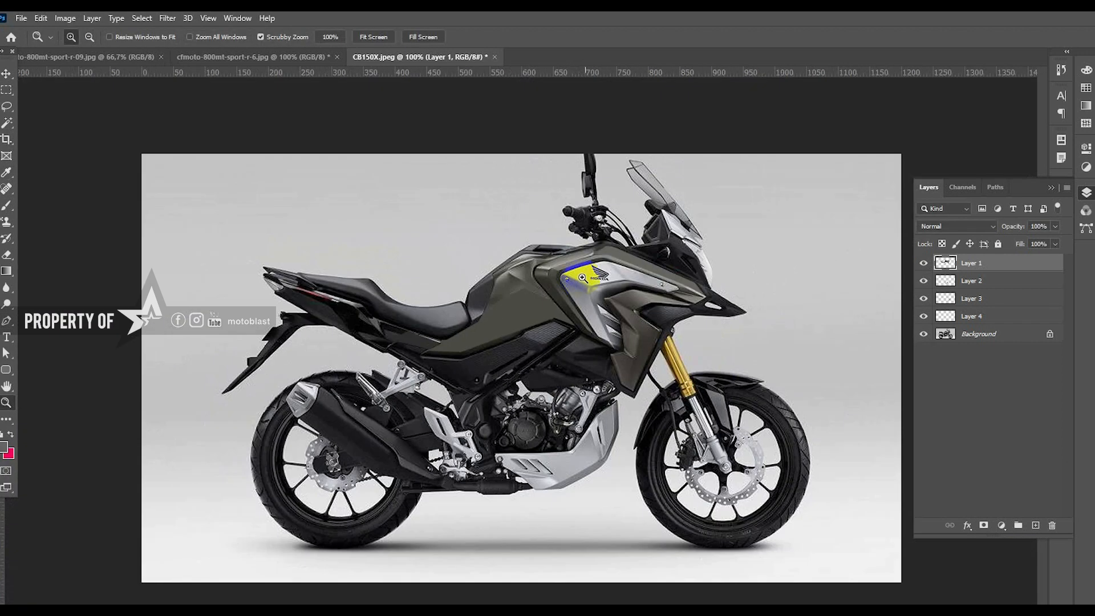
left_click(591, 274, "ctrl")
left_click(605, 275, "ctrl")
left_click(617, 276, "ctrl")
left_click(603, 253)
left_click(672, 313)
left_click(540, 341)
left_click(438, 296)
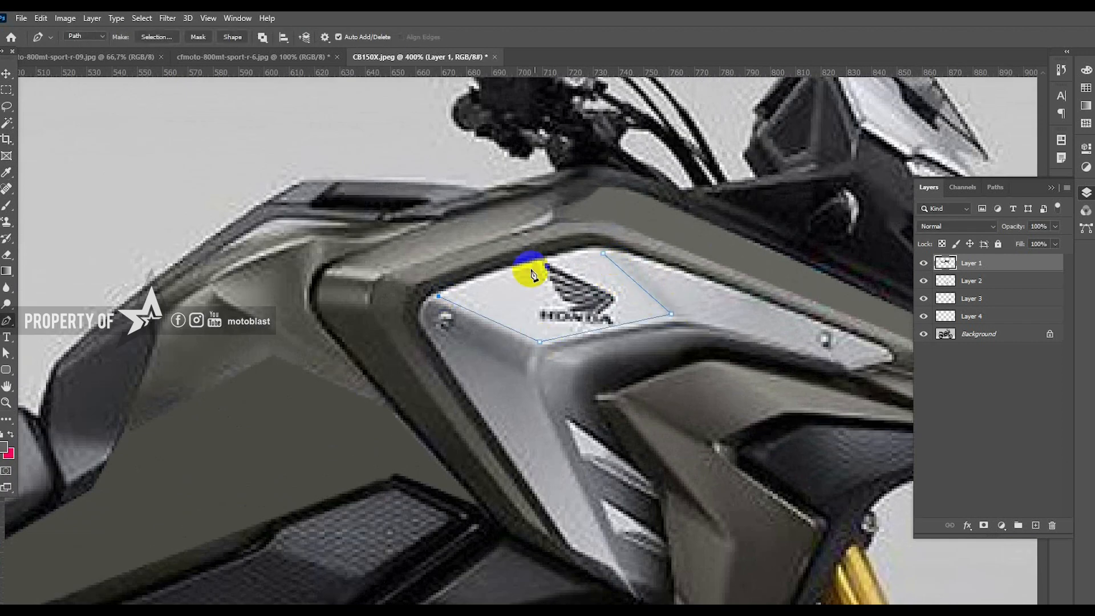
left_click(558, 258)
left_click(603, 253)
Convert the path around the Honda wing logo into a selection, fill it with the silver sampled from the side panel, and deselect
right_click(616, 239)
left_click(662, 292)
key("Return")
key("v")
left_click(5, 446)
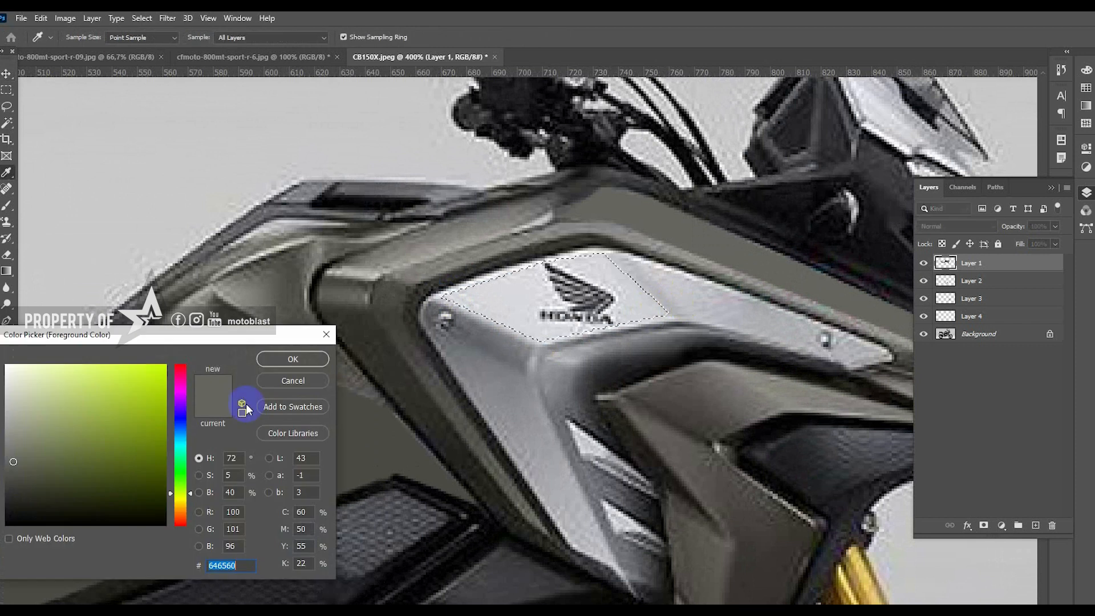
left_click(511, 313)
key("Return")
key("alt+BackSpace")
key("ctrl+d")
Float the cfmoto-800mt-sport-r-6.jpg reference in its own reduced window over the lower rear part of the CB150X image
key("ctrl+minus")
key("ctrl+minus")
key("ctrl+minus")
key("ctrl+minus")
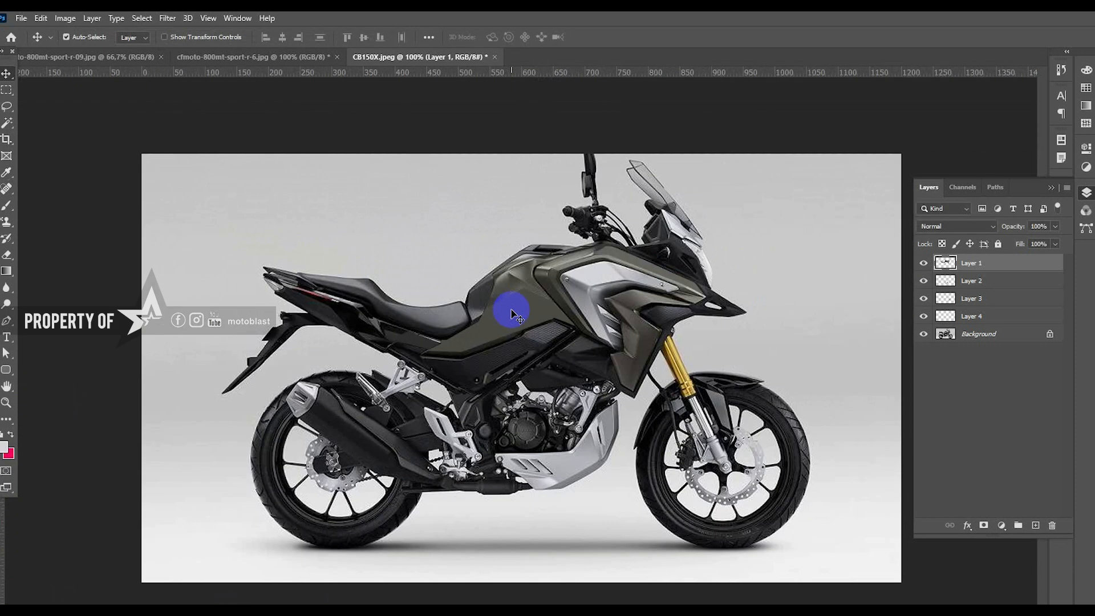
left_click_drag(253, 57, 396, 221)
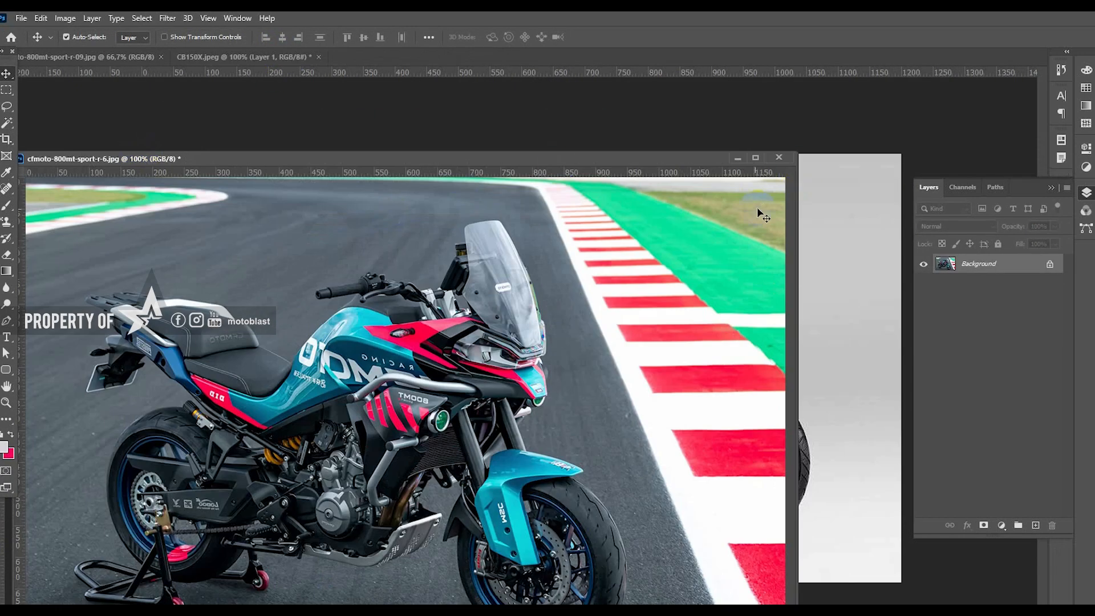
key("ctrl+minus")
left_click_drag(797, 154, 436, 255)
left_click(735, 381)
Set the foreground colour to a teal sampled from the reference bike's bodywork
key("z")
left_click(734, 418)
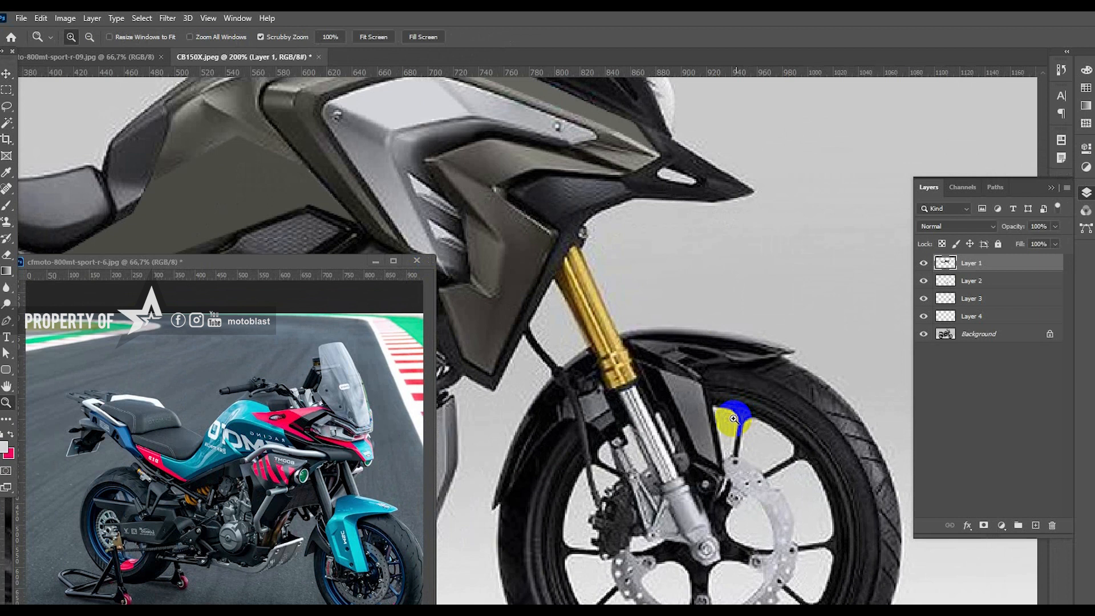
left_click(733, 418)
left_click(6, 446)
left_click(386, 506)
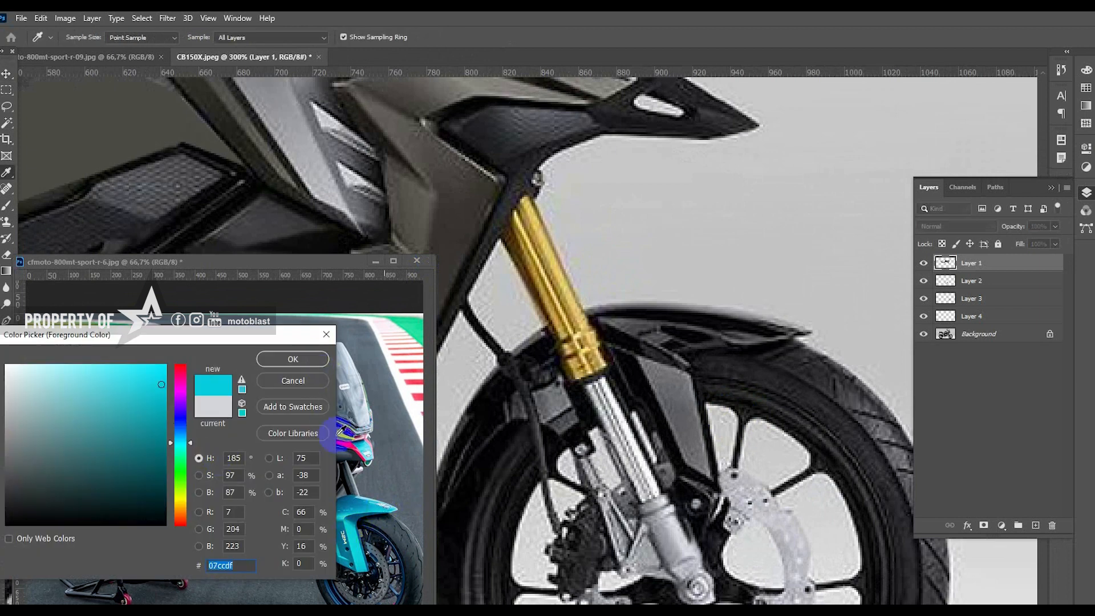
key("Return")
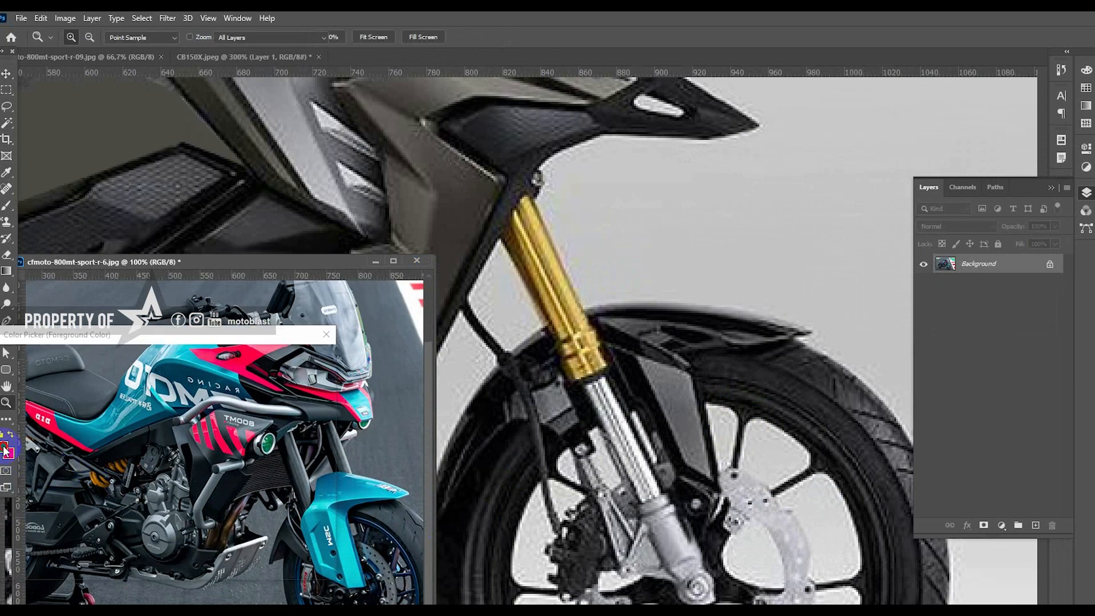
left_click_drag(276, 337, 188, 331)
left_click(204, 352)
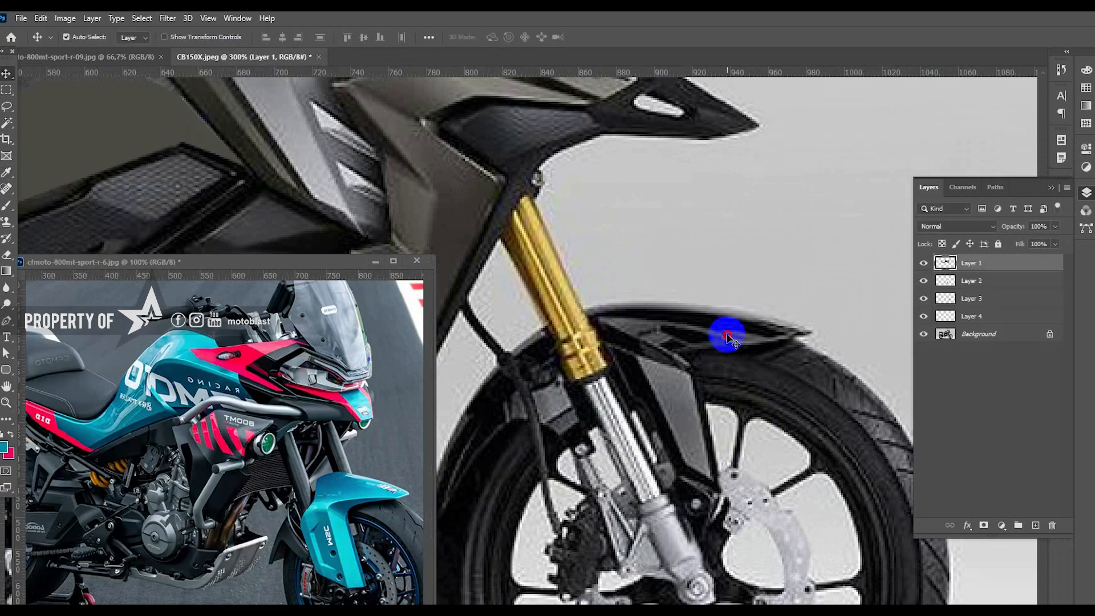
Colorize the front fender layer with Hue/Saturation in the sampled teal, adjusting its saturation and lightness
left_click_drag(727, 335, 693, 331)
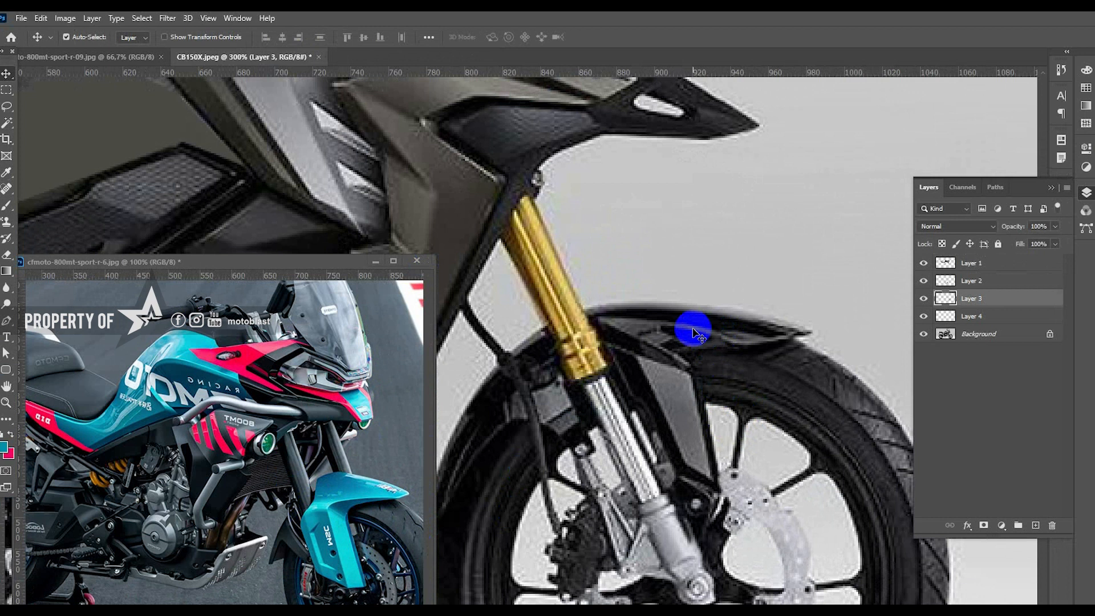
key("ctrl+u")
left_click(1069, 432)
left_click_drag(906, 390, 988, 390)
left_click_drag(957, 424, 950, 424)
left_click(1073, 297)
Set the front fender layer's brightness to 29 with Brightness/Contrast
left_click(670, 341, "alt")
left_click(656, 357, "alt")
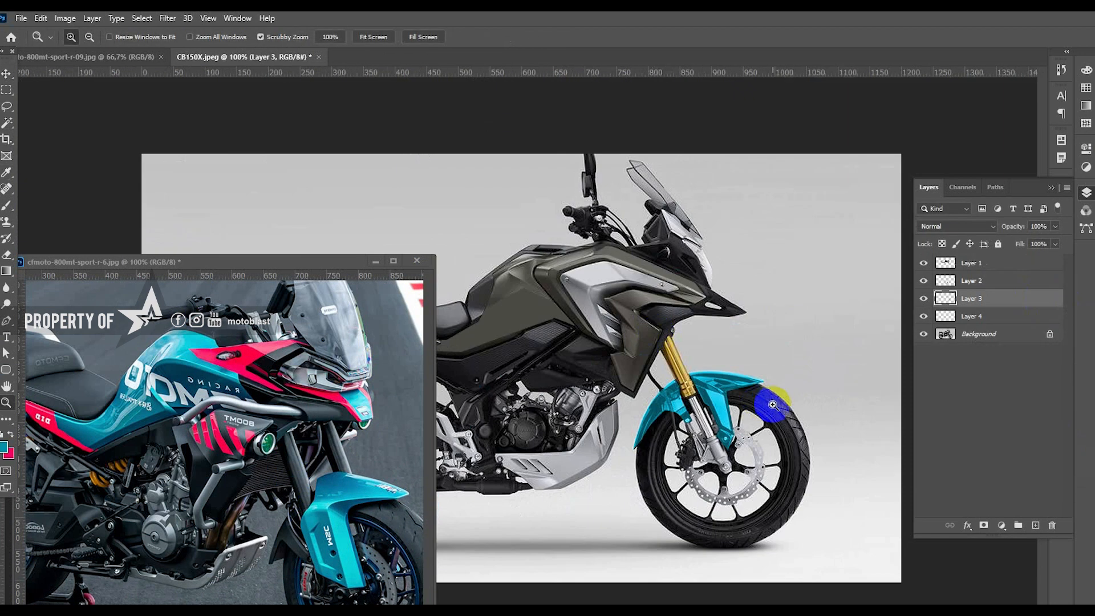
left_click(758, 398, "ctrl")
key("alt+i")
key("a")
key("c")
left_click_drag(288, 195, 302, 195)
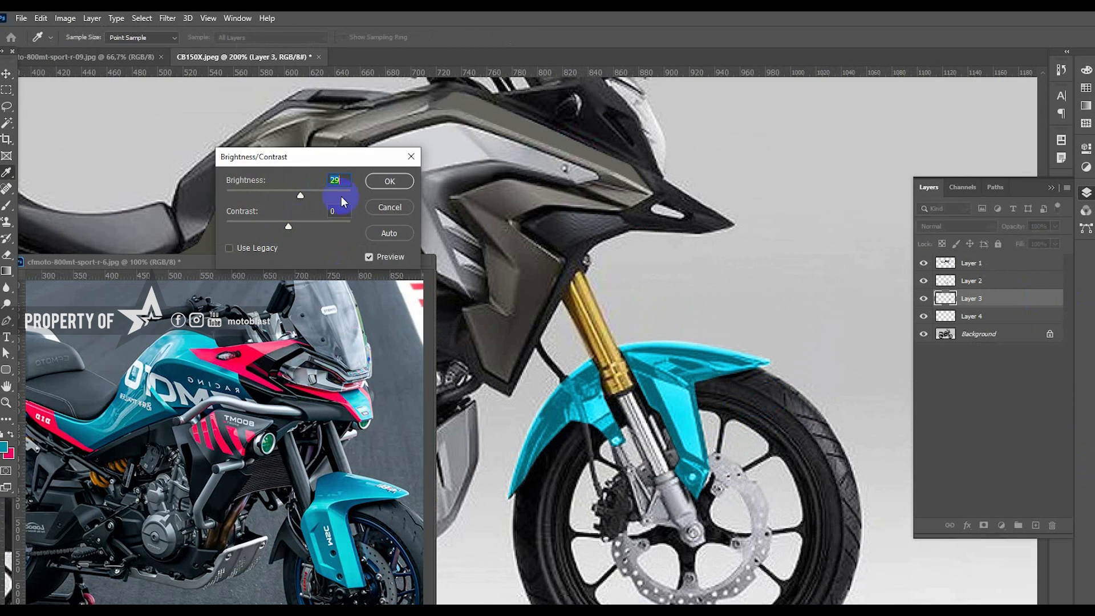
left_click(390, 181)
Trace the small slot opening on the front fender with the Pen tool, convert it into a selection and delete its teal
left_click(749, 366, "ctrl")
left_click(749, 366, "ctrl")
left_click(589, 354)
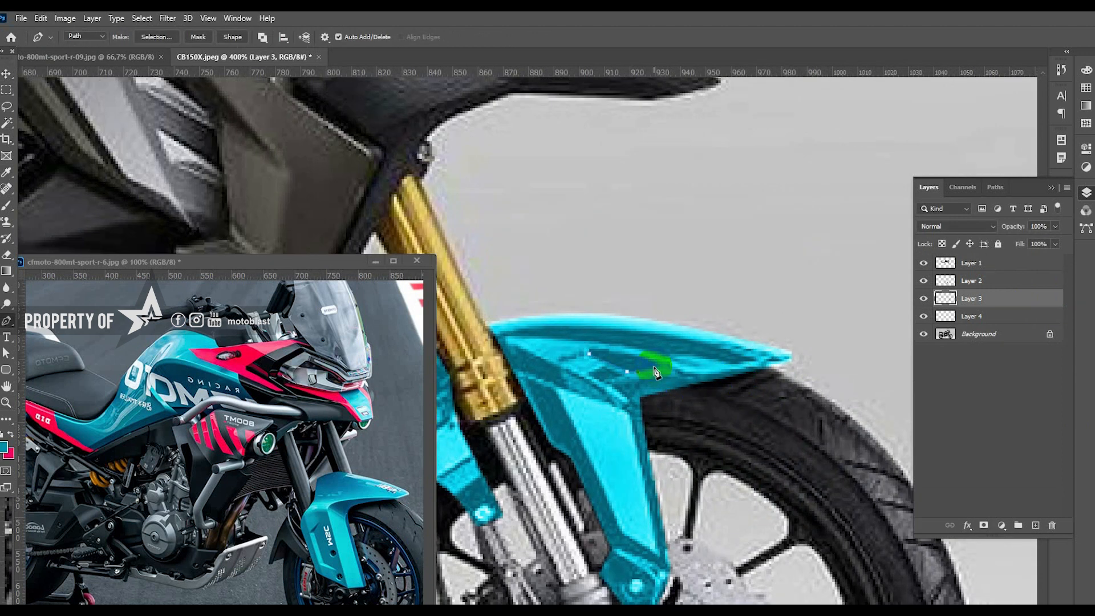
left_click(589, 355)
right_click(610, 306)
left_click(643, 358)
key("Return")
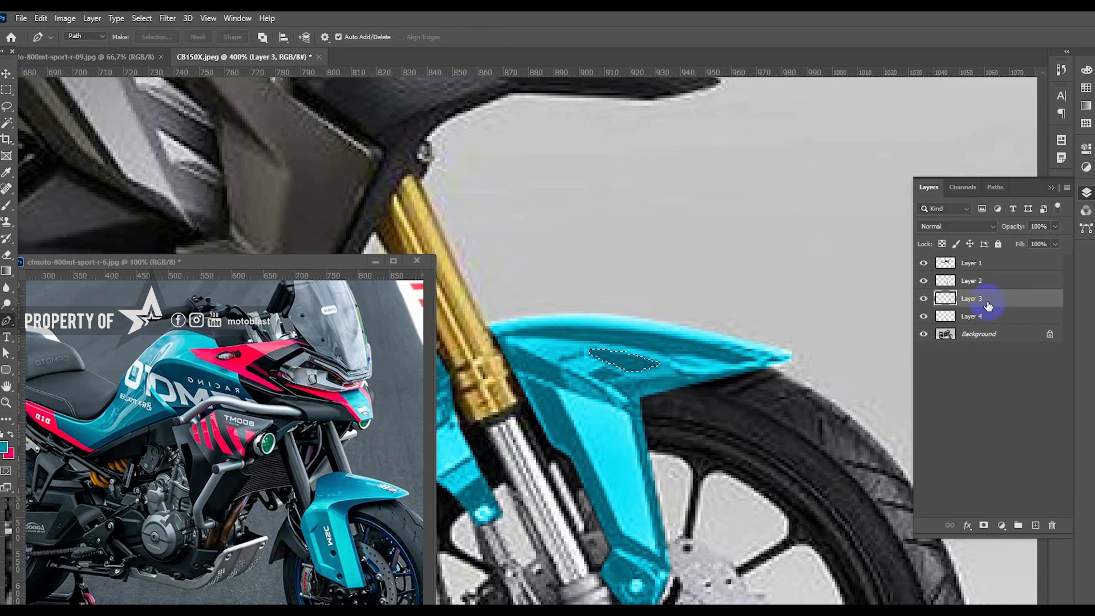
key("Delete")
Cut the teal away from the bolt on the rear fender bracket using a small elliptical selection
left_click_drag(552, 487, 662, 429)
right_click(11, 93)
left_click(68, 97)
left_click(593, 458)
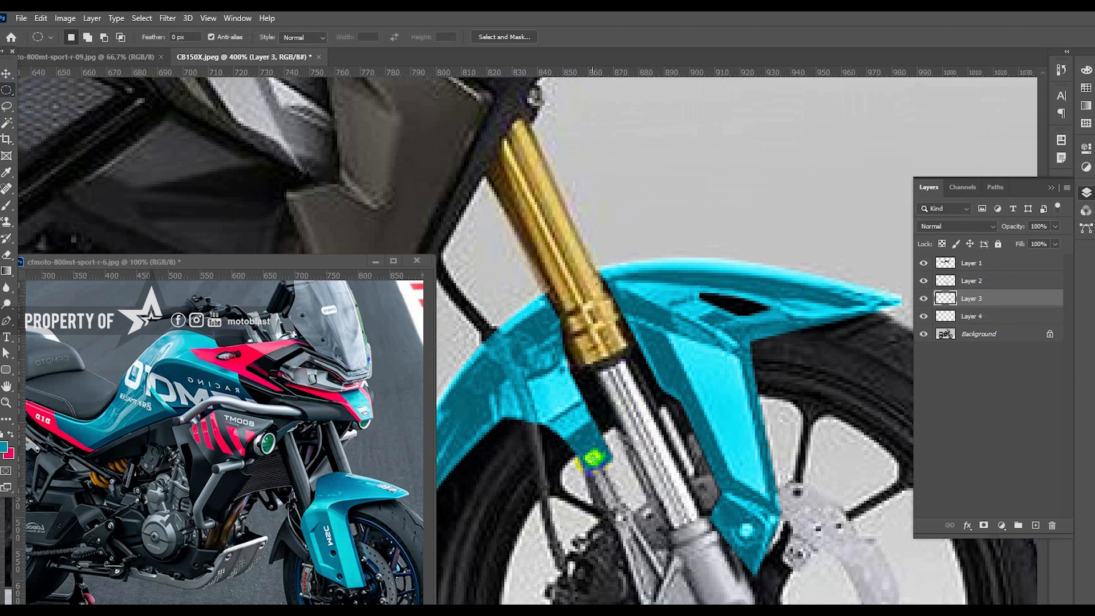
left_click_drag(598, 459, 603, 456)
Trace a closed Pen path along the brake hose crossing the front fender, hiding the fender layer temporarily to see it
key("p")
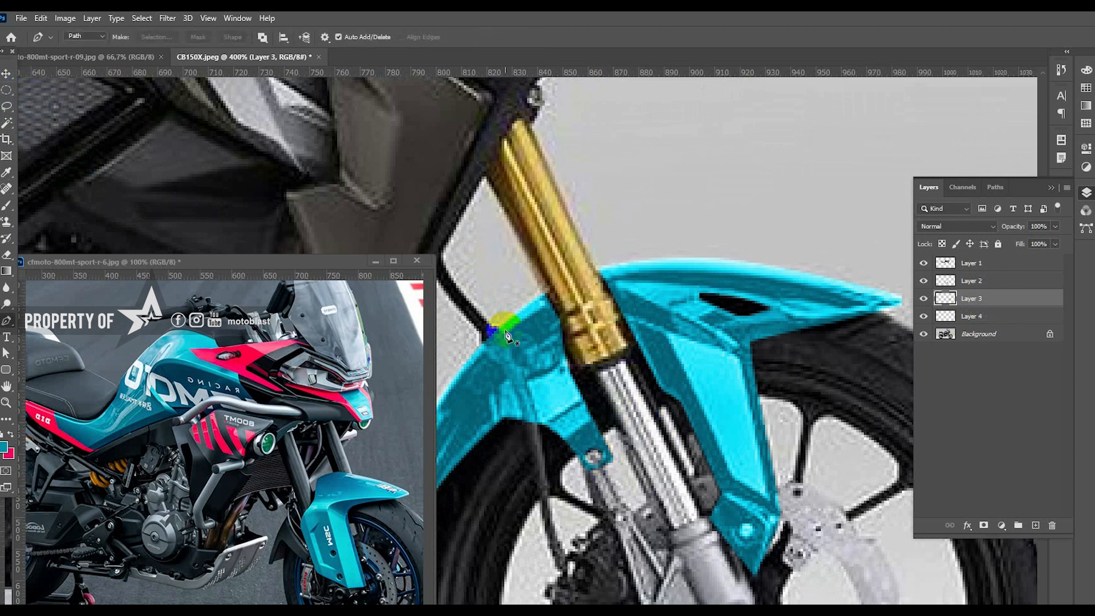
left_click(924, 299)
left_click(522, 359)
left_click(527, 374)
left_click(527, 378)
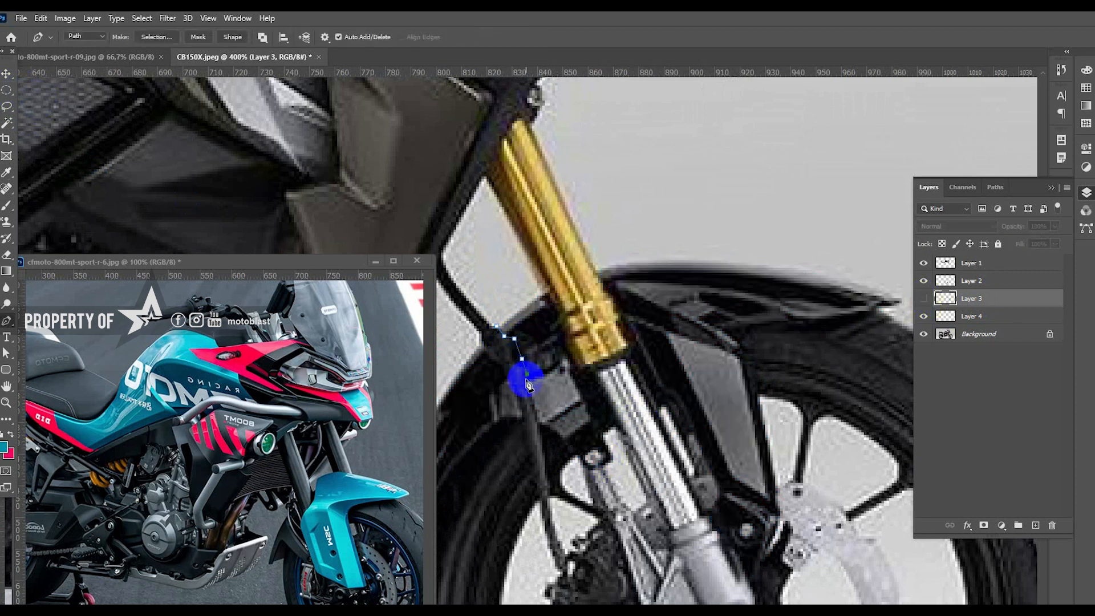
left_click(540, 427)
left_click(924, 299)
left_click(524, 430)
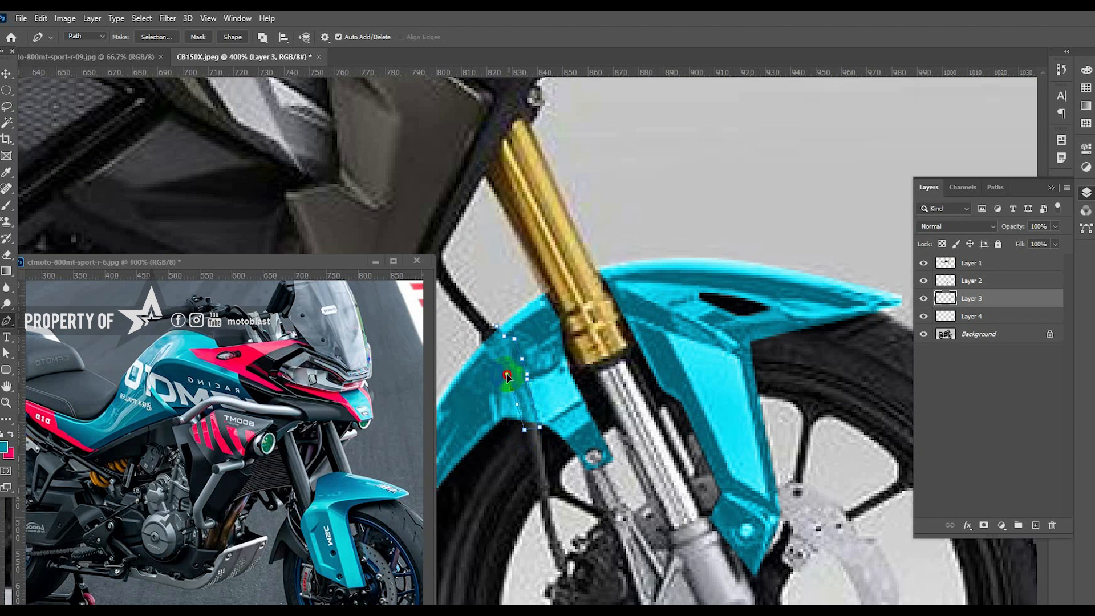
left_click(505, 336)
Convert the brake hose path into a selection, delete the teal inside it and deselect
right_click(528, 274)
left_click(553, 324)
key("Return")
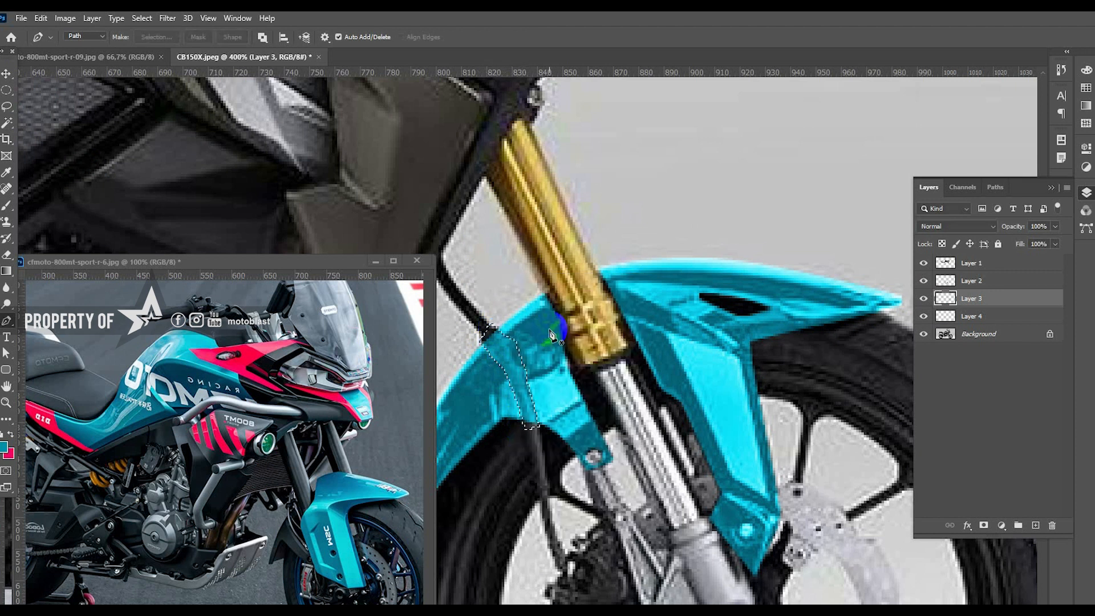
key("Delete")
key("ctrl+d")
Cut the teal away from the bolt at the fender's lower front tip using an elliptical selection
key("z")
left_click(711, 293, "alt")
left_click(760, 459)
left_click(760, 459)
key("m")
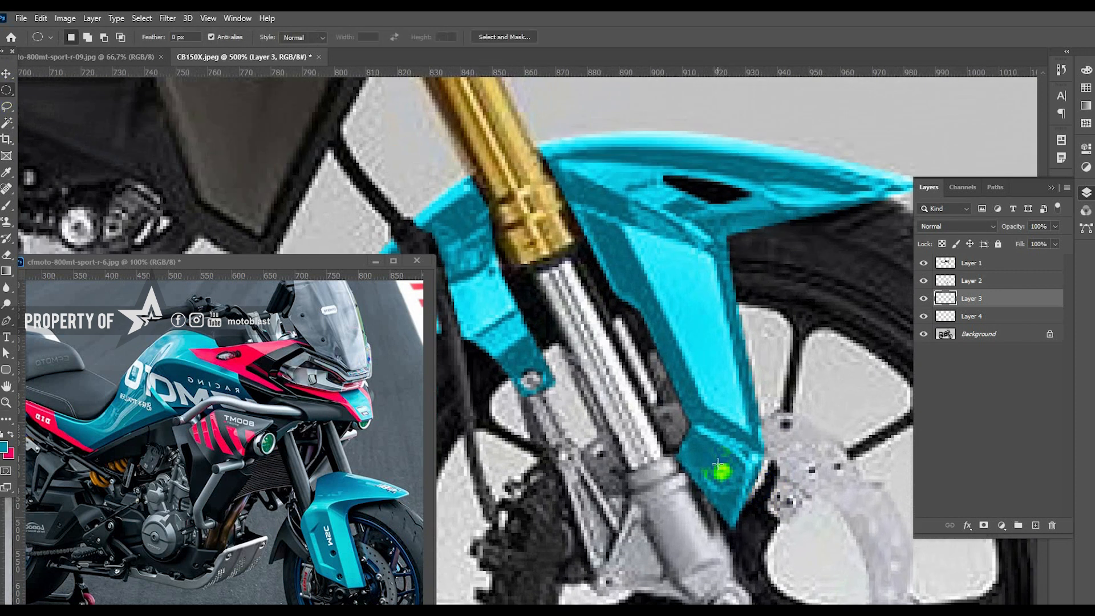
left_click_drag(723, 473, 735, 476)
Colorize the front fender layer with Hue/Saturation at hue 189, saturation +100 and lightness +10
key("ctrl+minus")
key("ctrl+minus")
key("ctrl+minus")
key("ctrl+minus")
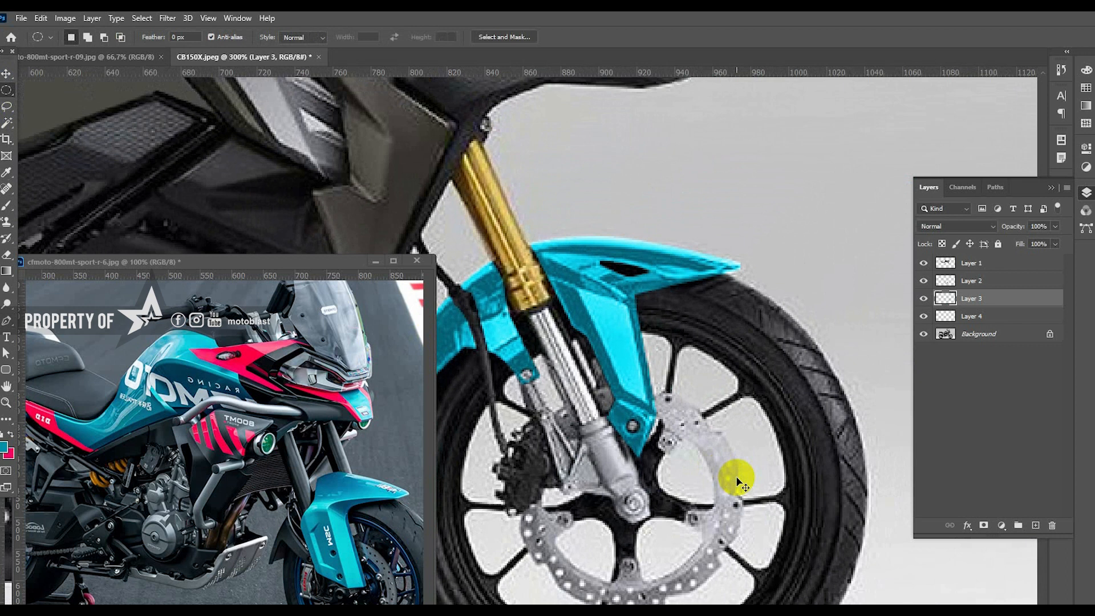
key("z")
left_click(723, 411)
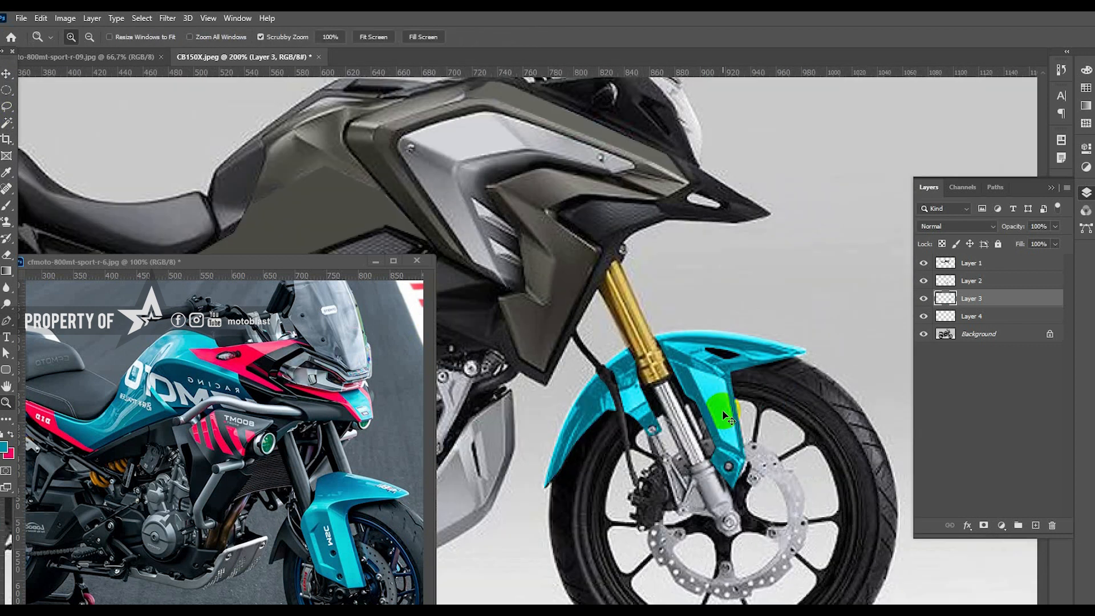
key("ctrl+u")
left_click(1060, 432)
left_click_drag(926, 388, 998, 389)
mouse_move(937, 422)
left_mouse_down()
mouse_move(960, 420)
mouse_move(944, 420)
left_mouse_up()
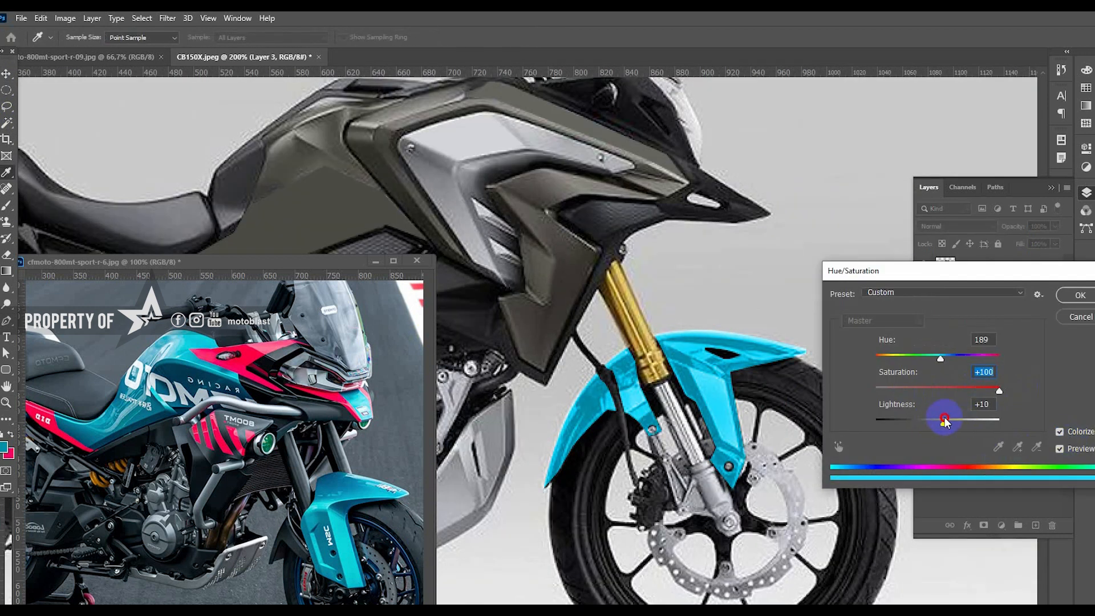
left_click(1067, 296)
Reposition the reference photo and set the foreground colour to #0490a9
key("ctrl+minus")
key("ctrl+minus")
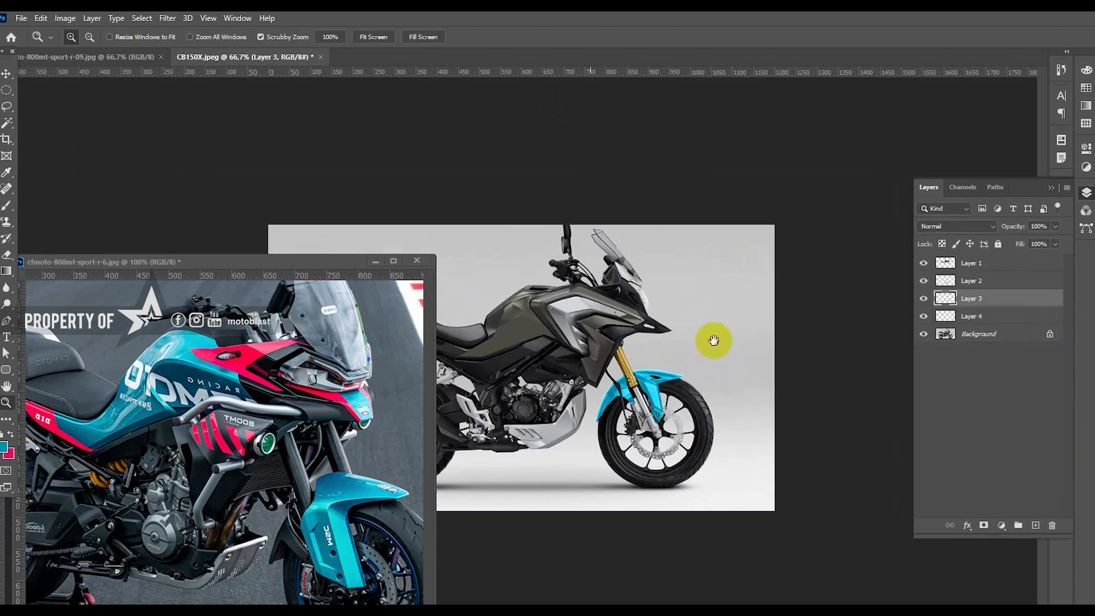
key("ctrl+plus")
left_click_drag(157, 264, 211, 260)
left_click_drag(214, 353, 328, 353)
left_click(5, 447)
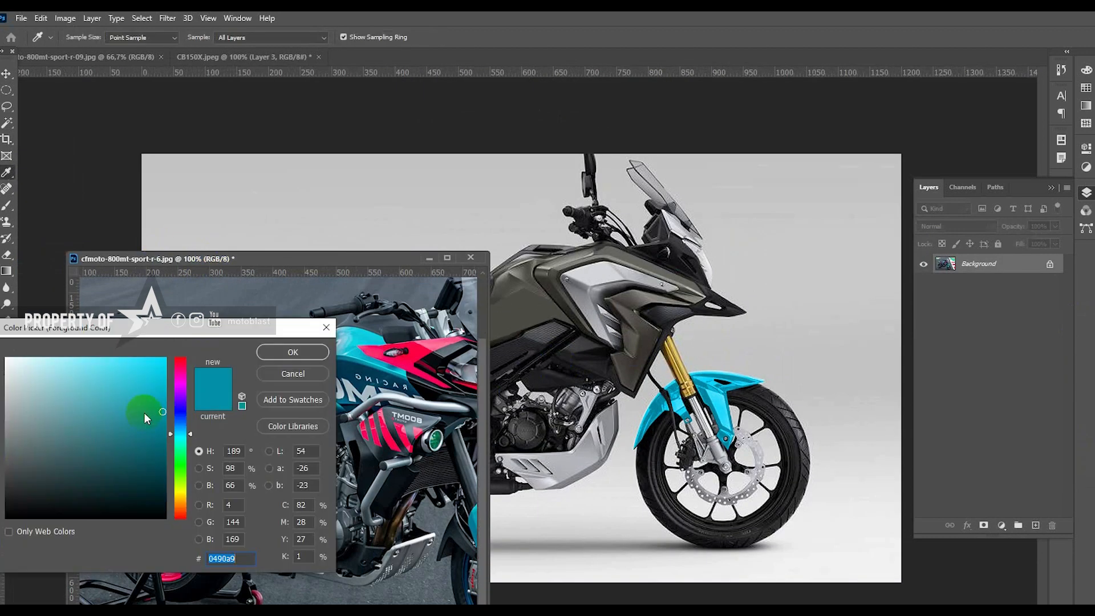
left_click(293, 352)
Compare the reference bike's tank and side fairing colours with the same body parts of the CB150X side by side
left_click(522, 352)
key("ctrl+plus")
left_click_drag(758, 245, 760, 316)
left_click(387, 422)
left_click_drag(387, 422, 288, 438)
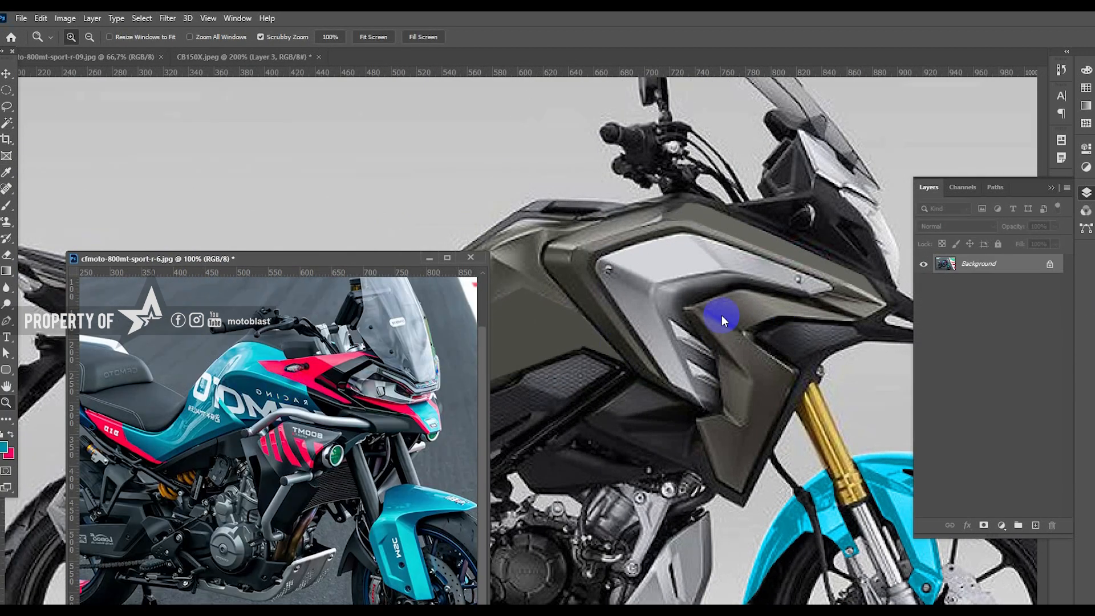
left_click(722, 318)
left_click(615, 317, "alt")
left_click(572, 320)
left_click_drag(571, 320, 710, 321)
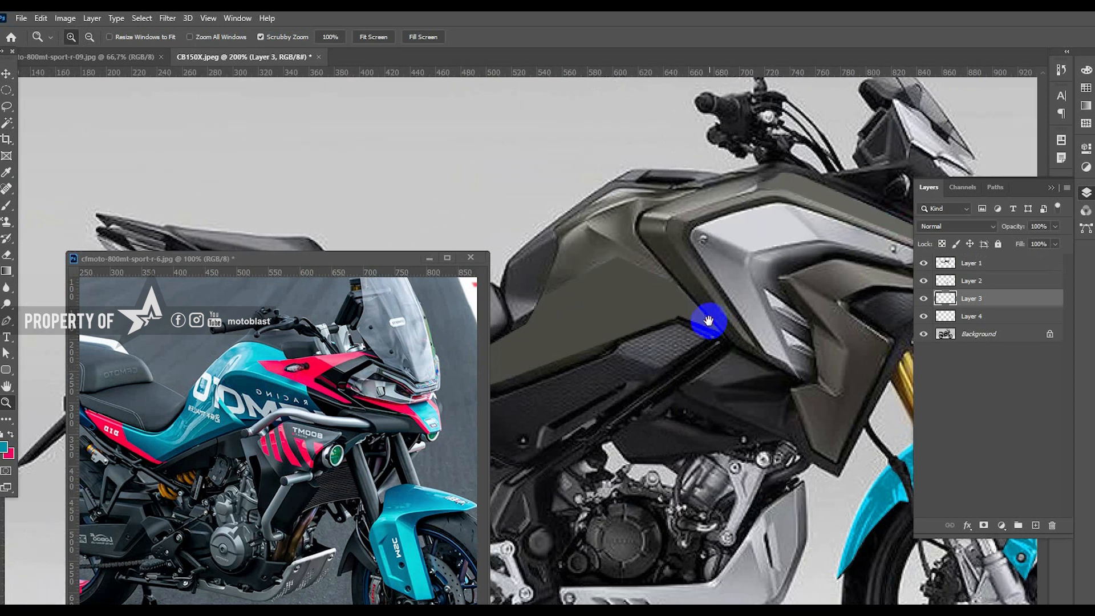
left_click_drag(377, 258, 328, 221)
left_click(546, 351)
key("v")
left_click_drag(546, 351, 495, 366)
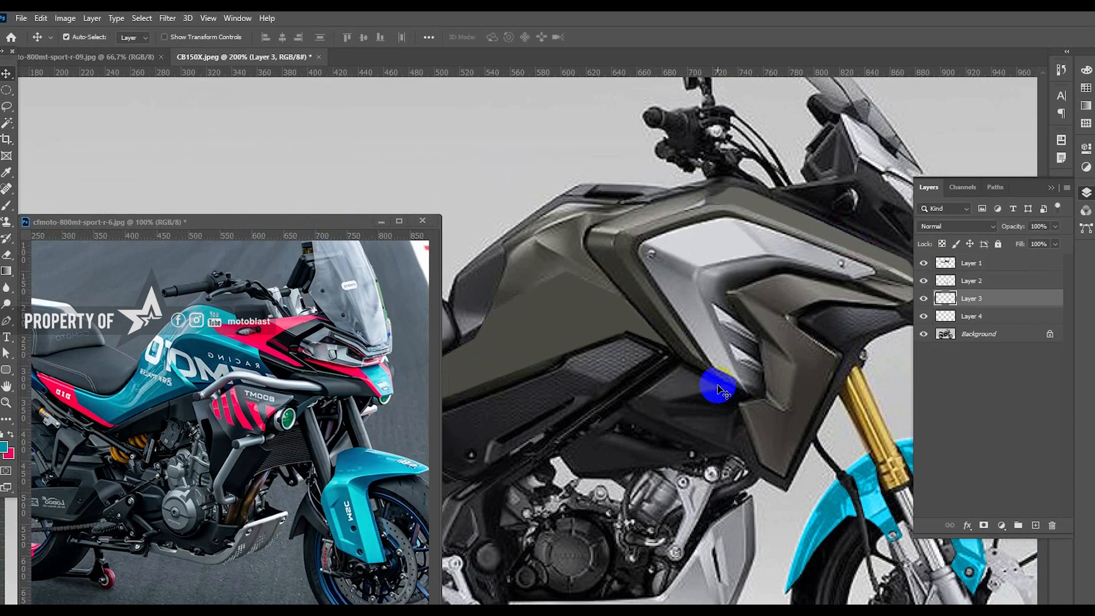
Trace a closed Pen path around the silver side panel and its vent slats
key("p")
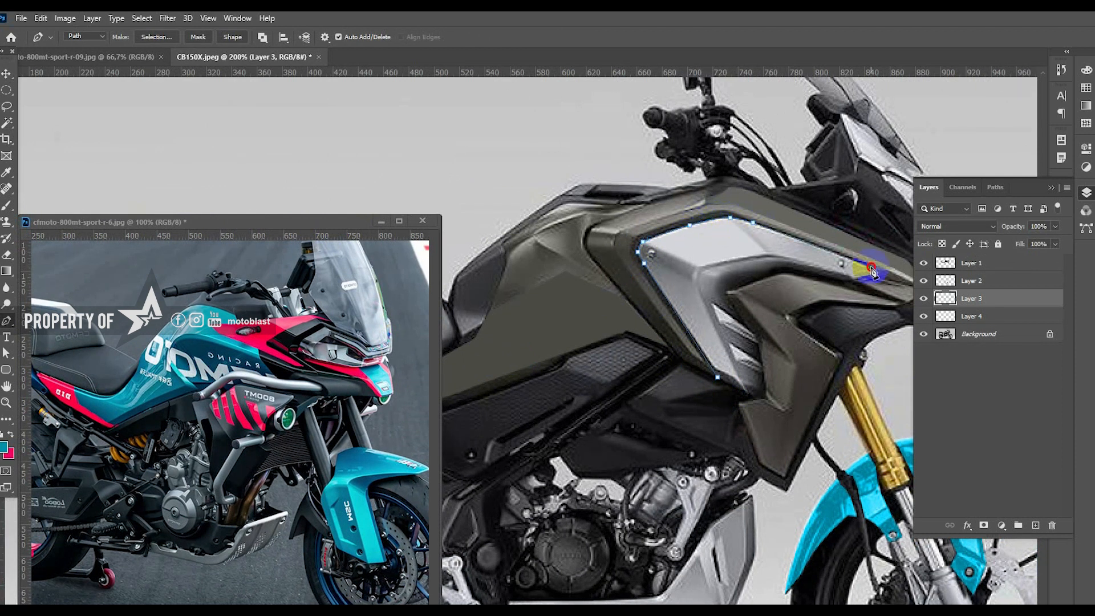
left_click_drag(879, 278, 714, 238)
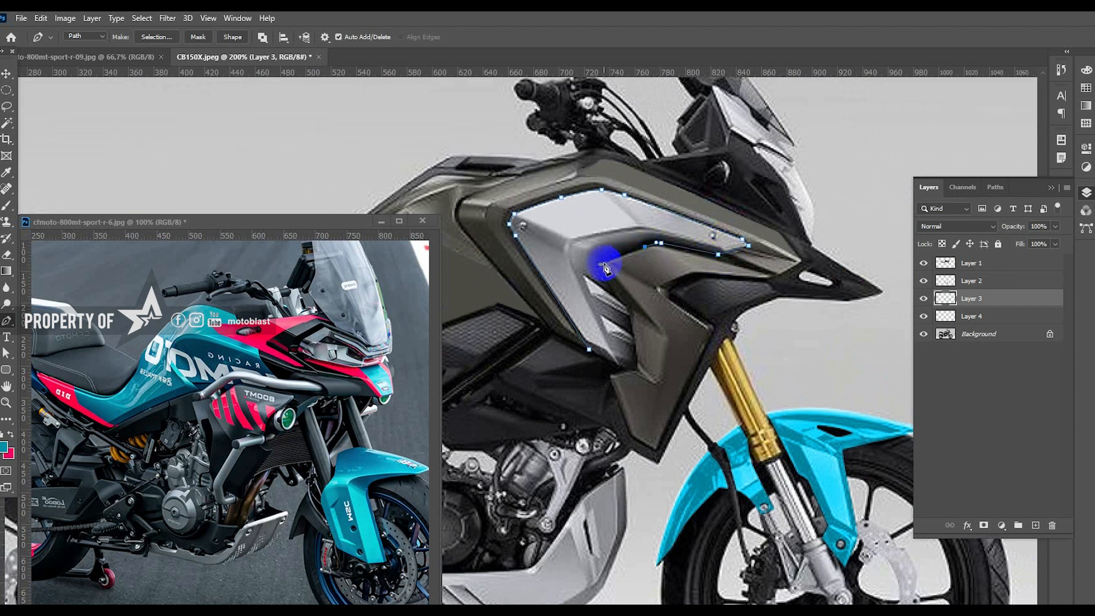
left_click(632, 314)
left_click(589, 349)
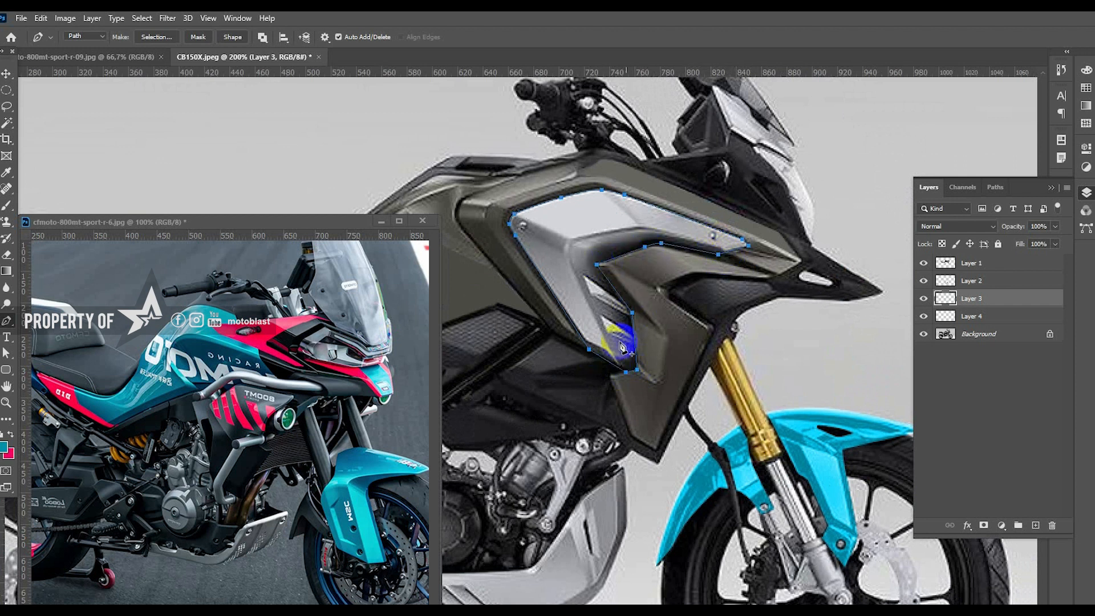
Convert the silver panel path into a selection and copy that area of Layer 1 onto its own layer
right_click(712, 278)
left_click(763, 332)
key("Return")
key("v")
left_click(682, 337)
key("ctrl+j")
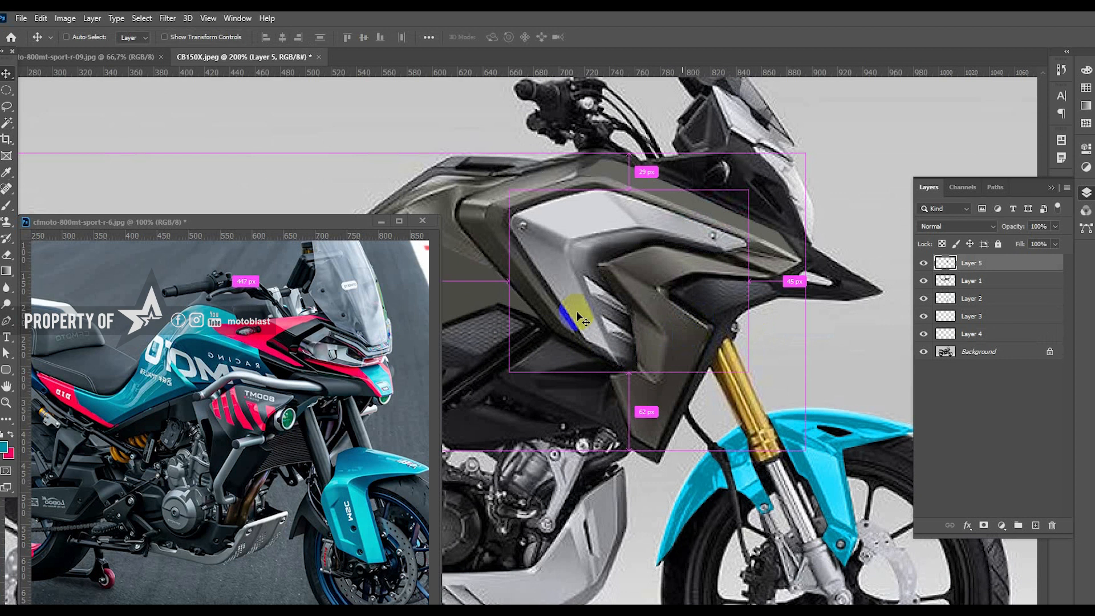
Trace a closed Pen path around the lower front shroud beneath the silver side panel
left_click_drag(518, 291, 564, 281)
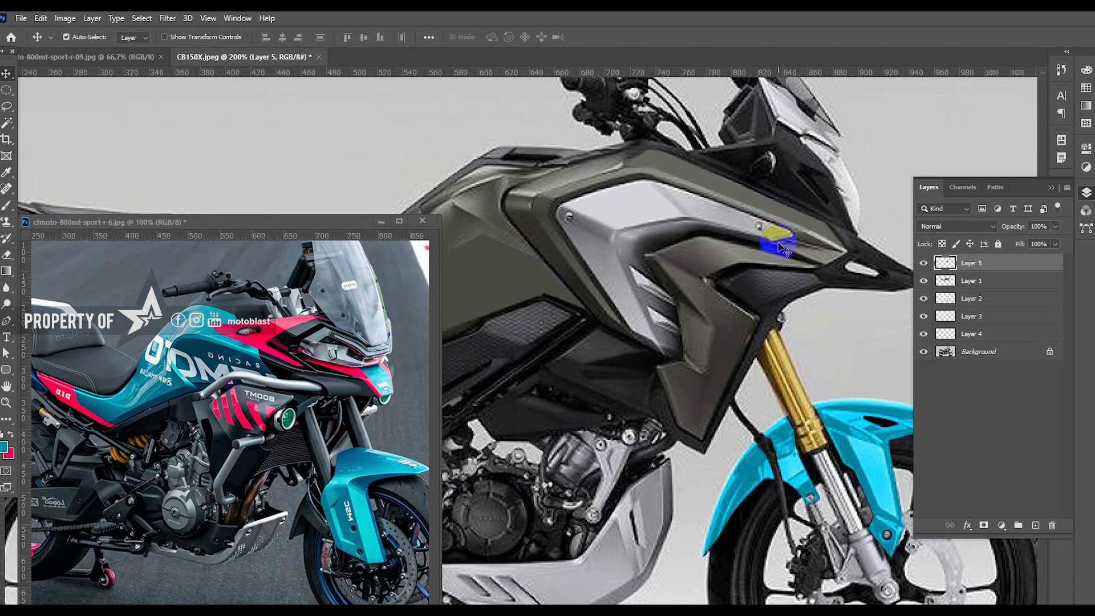
key("p")
left_click(793, 395)
left_click(706, 473)
left_click(647, 453)
left_click(645, 372)
left_click(660, 341)
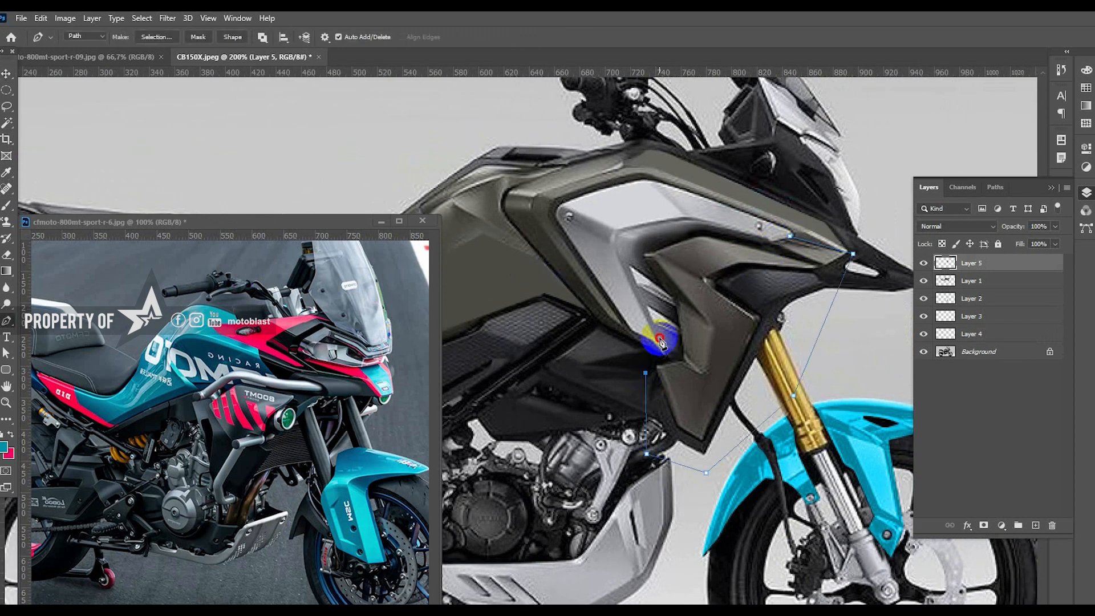
left_click(790, 236)
Convert the lower shroud path into a selection and copy that area of Layer 1 onto its own layer
right_click(795, 207)
left_click(830, 260)
key("Return")
key("v")
left_click(824, 232)
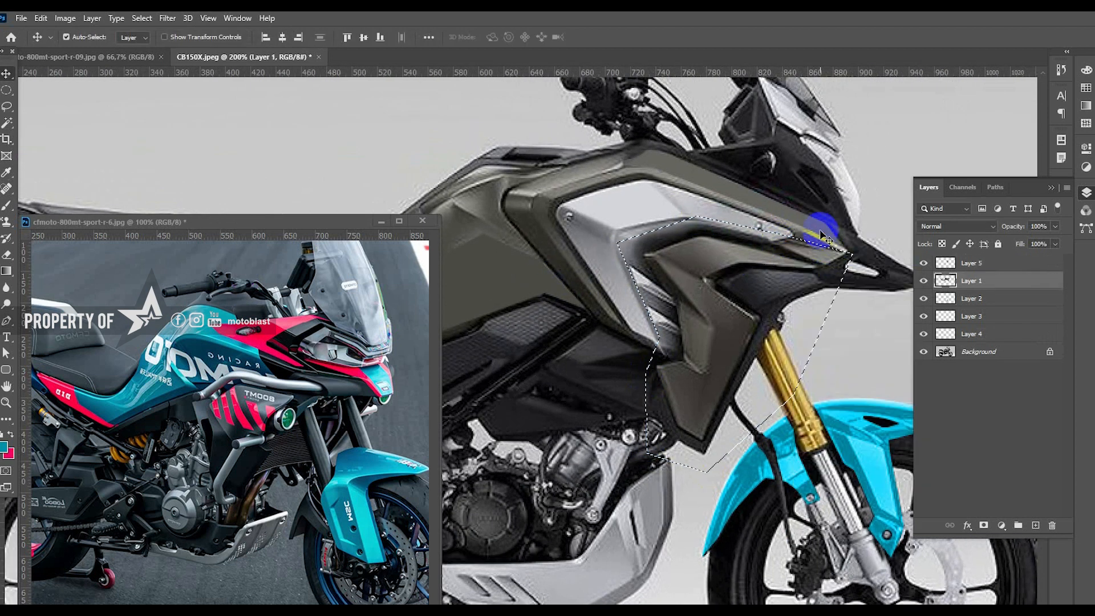
key("ctrl+j")
Trace a closed Pen path around the tail section, from the tail light to the tank's rear lower corner
left_click_drag(511, 299, 676, 277)
left_click_drag(523, 303, 655, 289)
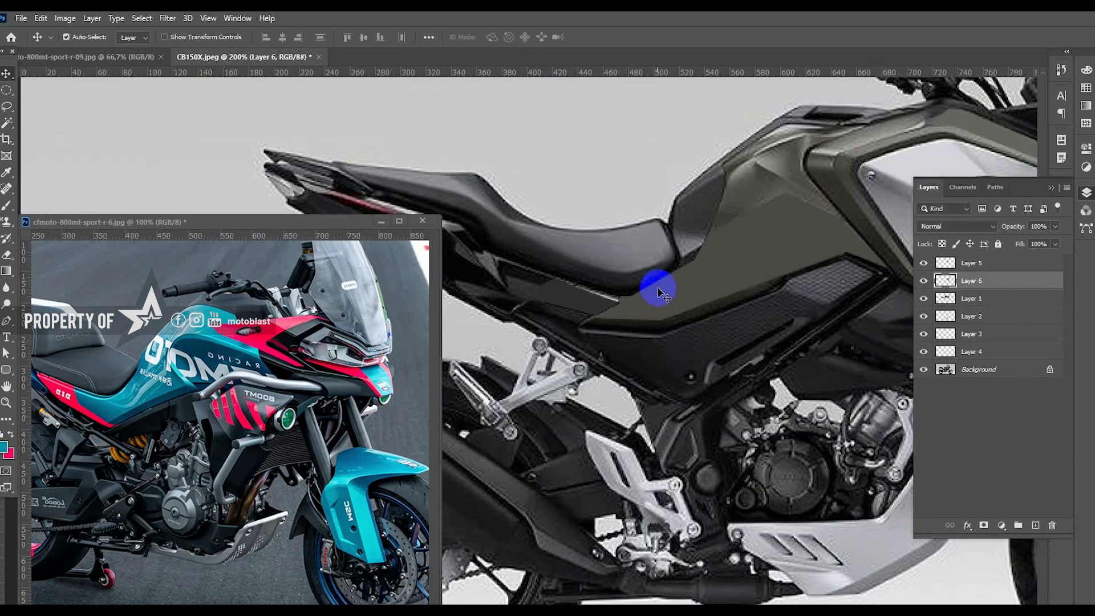
key("p")
left_click(619, 296)
left_click(580, 325)
left_click(558, 341)
left_click_drag(523, 360, 653, 347)
left_click(608, 359)
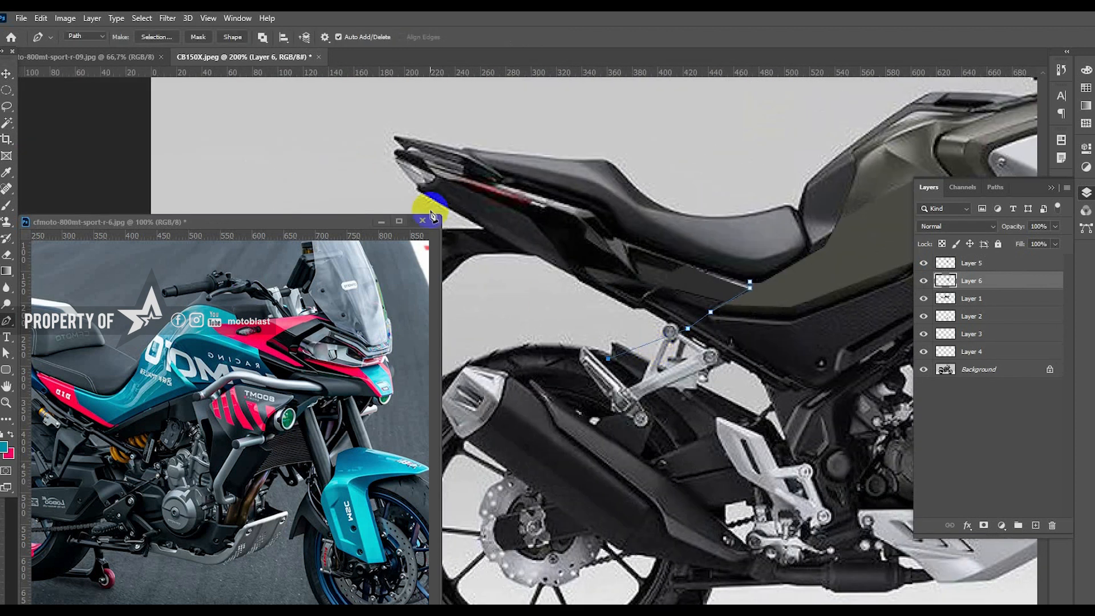
left_click(361, 171)
left_click(397, 111)
left_click(618, 154)
Convert the tail path into a selection and copy that area of Layer 1 onto its own layer
right_click(776, 217)
left_click(818, 270)
key("Return")
key("v")
left_click(812, 282)
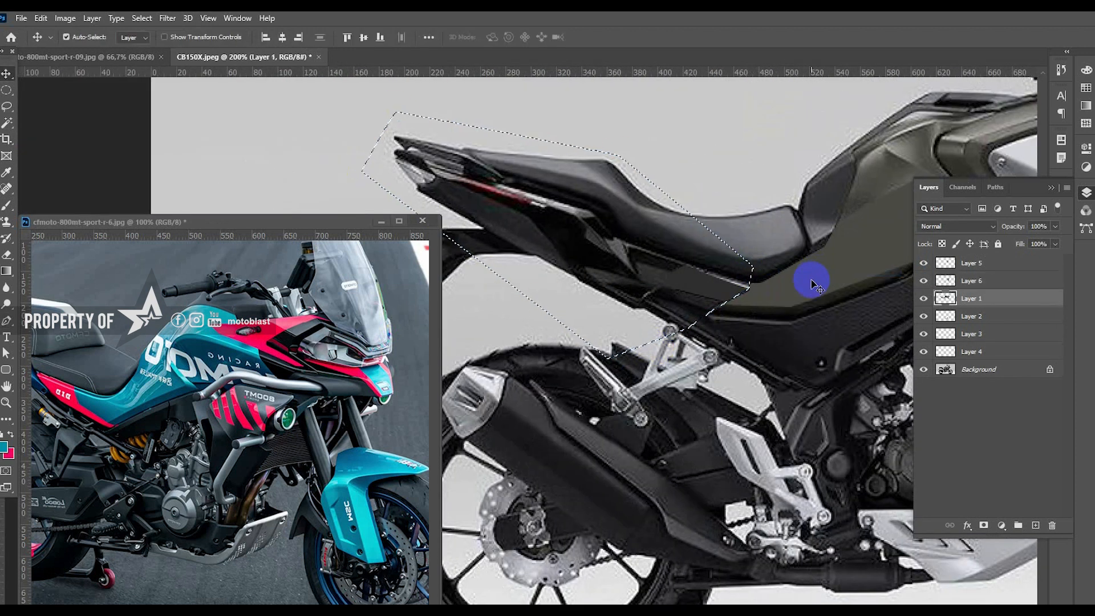
key("ctrl+j")
Colorize the olive tank bodywork on Layer 1 with hue 189, saturation +100 and lightness +5
left_click_drag(888, 218, 541, 229)
left_click(540, 229)
key("ctrl+u")
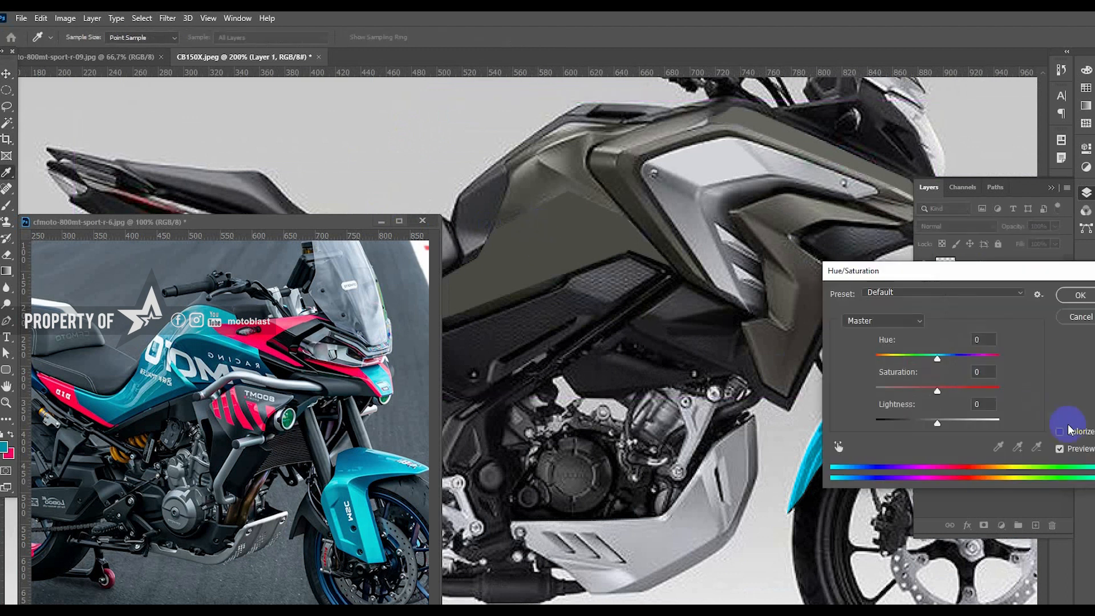
left_click(1065, 430)
left_click_drag(940, 390, 994, 390)
left_click_drag(938, 423, 942, 422)
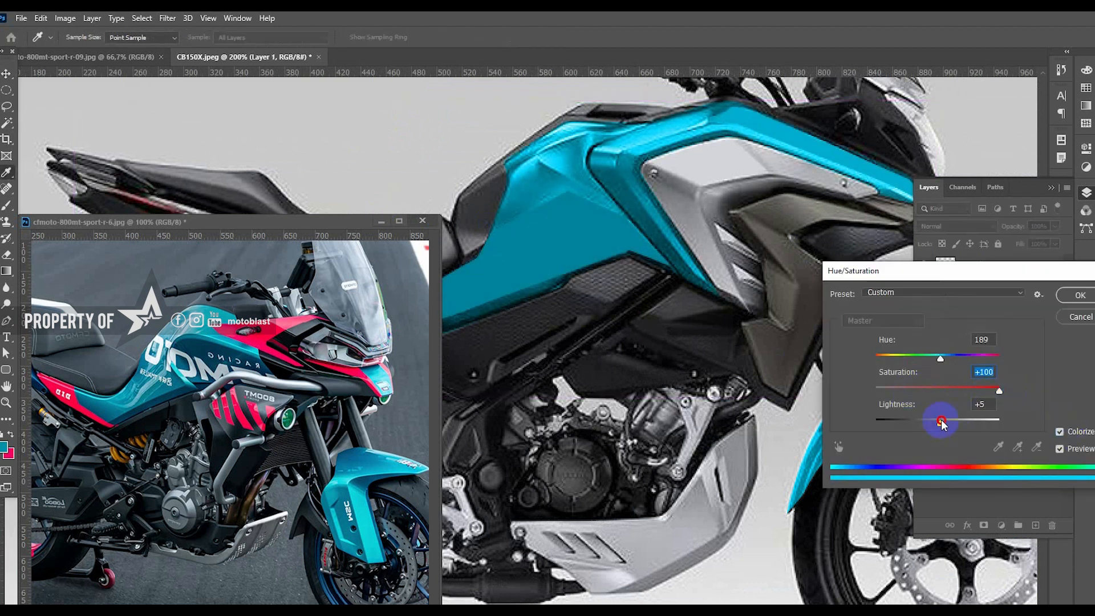
left_click(1076, 293)
Colorize the silver side panel on Layer 5 cyan with hue 189 and strongly raised saturation
left_click(652, 257, "alt")
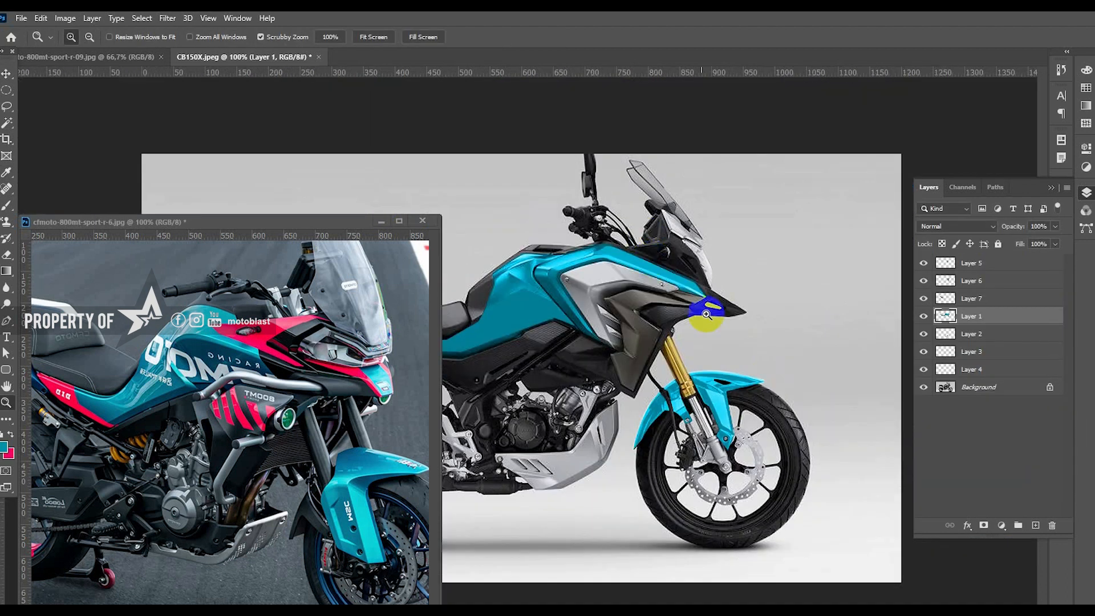
left_click(625, 349, "ctrl")
left_click(558, 242)
key("ctrl+u")
left_click(1064, 431)
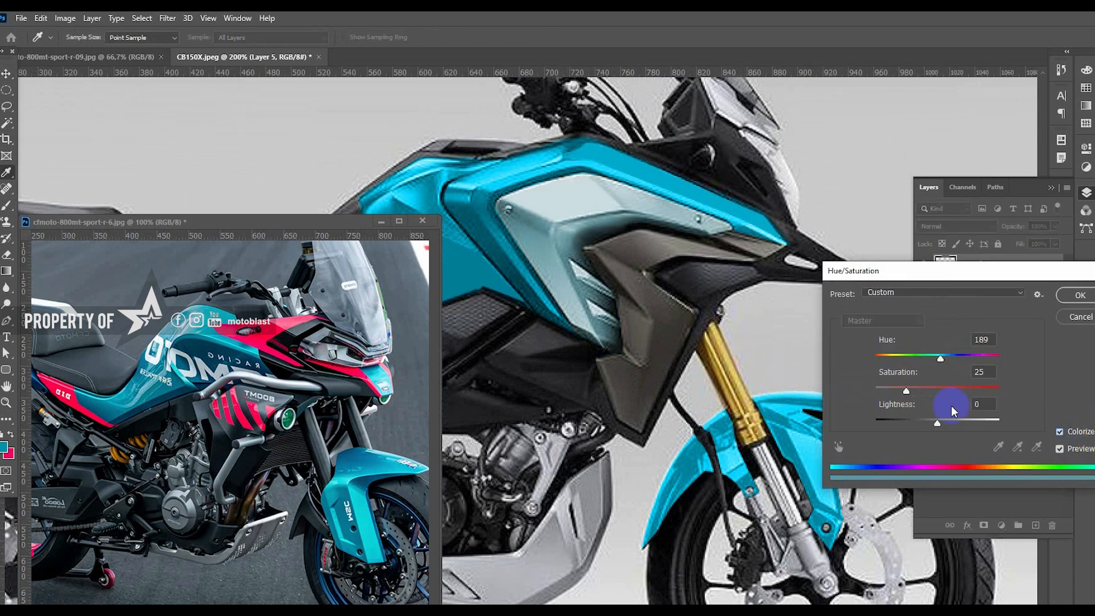
left_click_drag(907, 392, 1051, 392)
left_click_drag(938, 423, 895, 422)
left_click(1072, 297)
Colorize the olive front shroud and its adjoining trim piece to near-black, each on its own layer
left_click(668, 344)
key("ctrl+u")
left_click(1063, 432)
left_click(1077, 296)
scroll(741, 254, "up", 3)
left_click(728, 226)
key("ctrl+u")
left_click(1076, 432)
left_click(1084, 297)
left_click(618, 360, "alt")
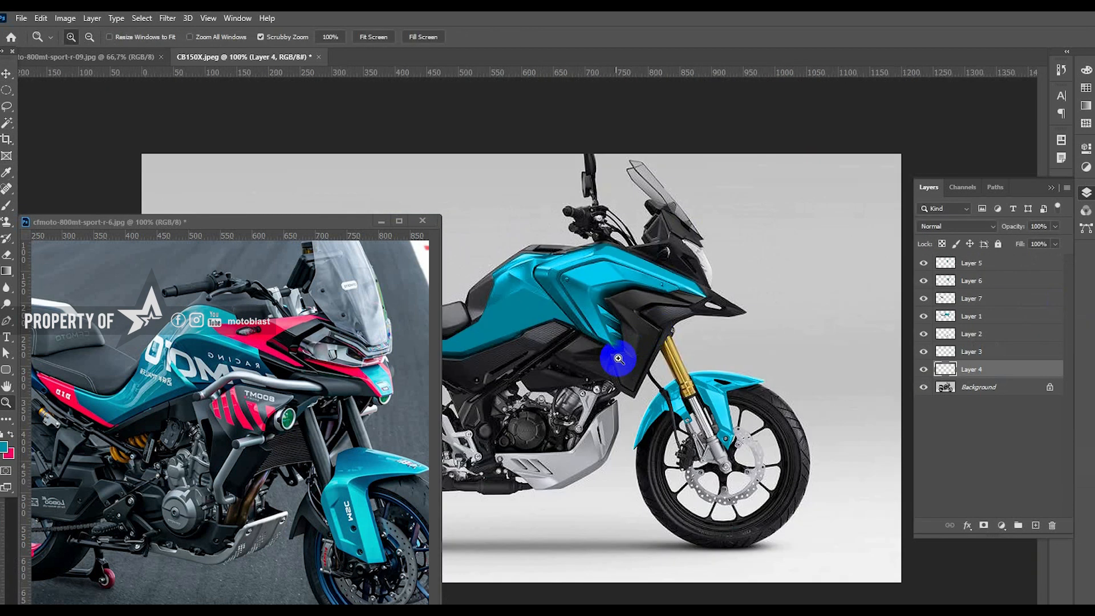
Sample the blue of the reference motorcycle's rear frame as the foreground colour
left_click(628, 422)
left_click_drag(630, 422, 796, 359)
left_click_drag(667, 216, 768, 310)
left_click(161, 406)
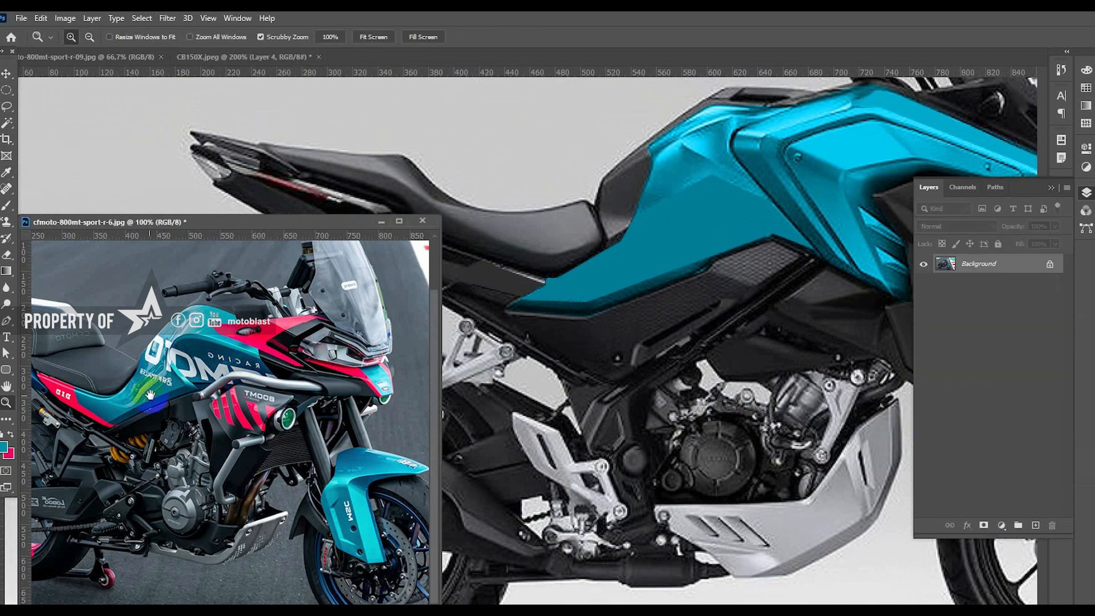
left_click_drag(160, 406, 320, 400)
left_click(5, 447)
left_click_drag(217, 329, 206, 400)
left_click(171, 349)
left_click(272, 422)
Colorize the tail panel on Layer 7 blue with hue 206, saturation 69 and lightness +14
left_click(510, 292)
left_click_drag(511, 291, 668, 319)
left_click(647, 304, "ctrl")
key("ctrl+u")
left_click_drag(906, 393, 999, 391)
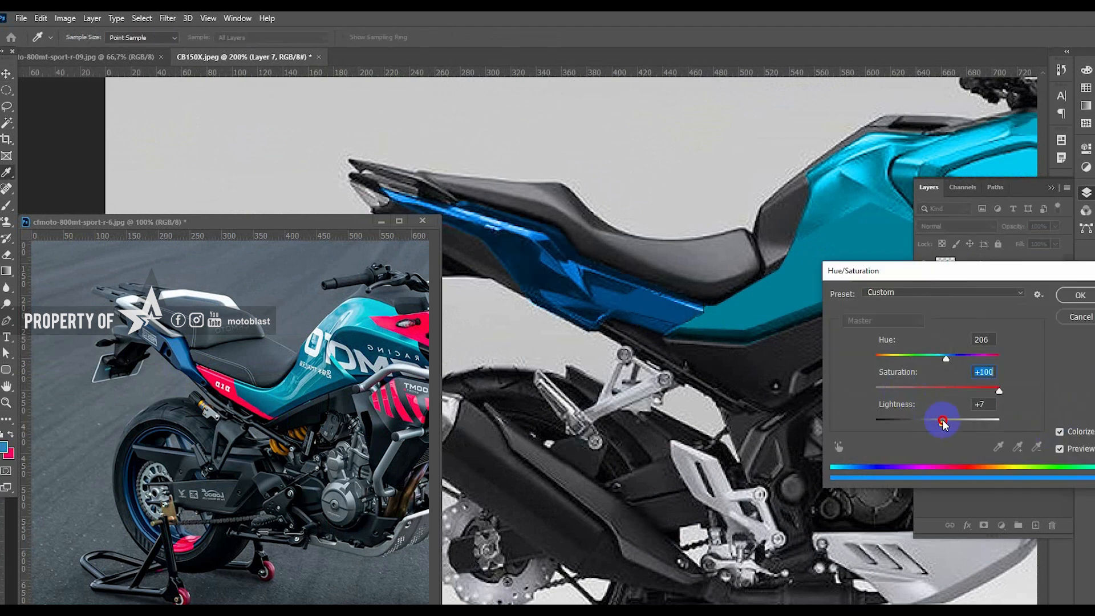
left_click_drag(938, 422, 951, 388)
left_click_drag(944, 422, 938, 421)
left_click_drag(951, 390, 955, 389)
left_click_drag(938, 422, 944, 422)
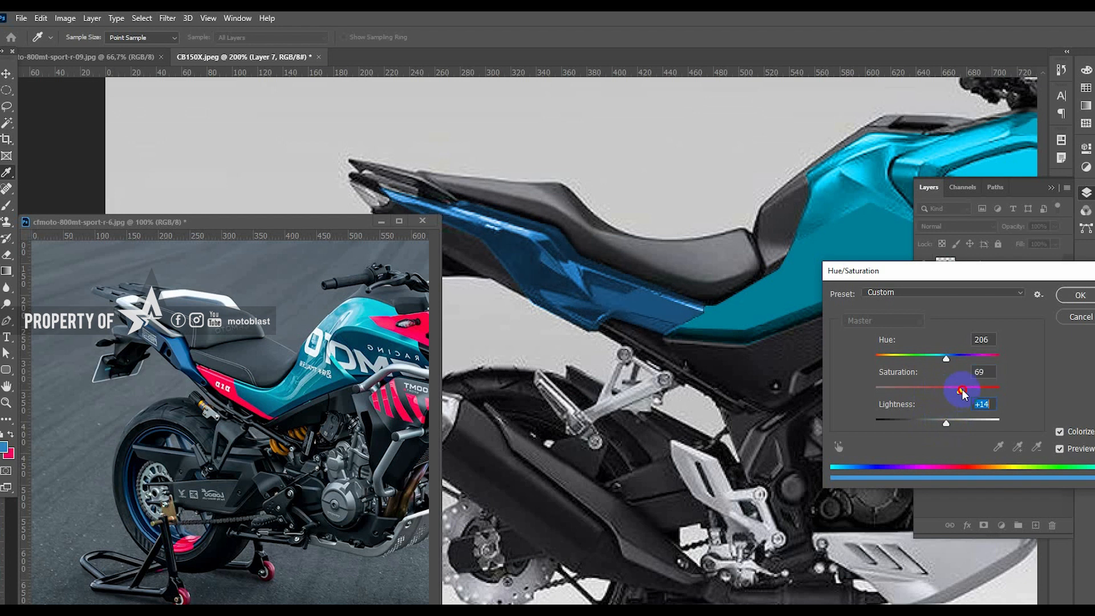
left_click(1079, 295)
Trace the bright highlight strip along the blue tail panel's upper edge and convert the path into a selection
key("ctrl+plus")
key("p")
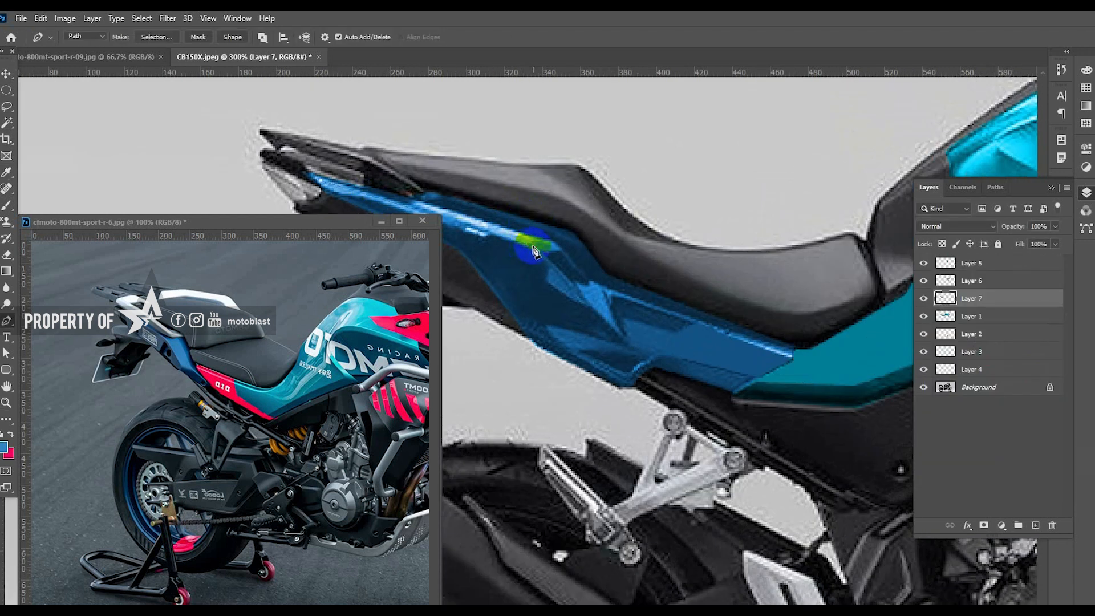
left_click(322, 184)
right_click(399, 153)
left_click(429, 209)
key("Return")
Sample the darker blue from the tail panel, fill the selected highlight strip with it and deselect
left_click(4, 447)
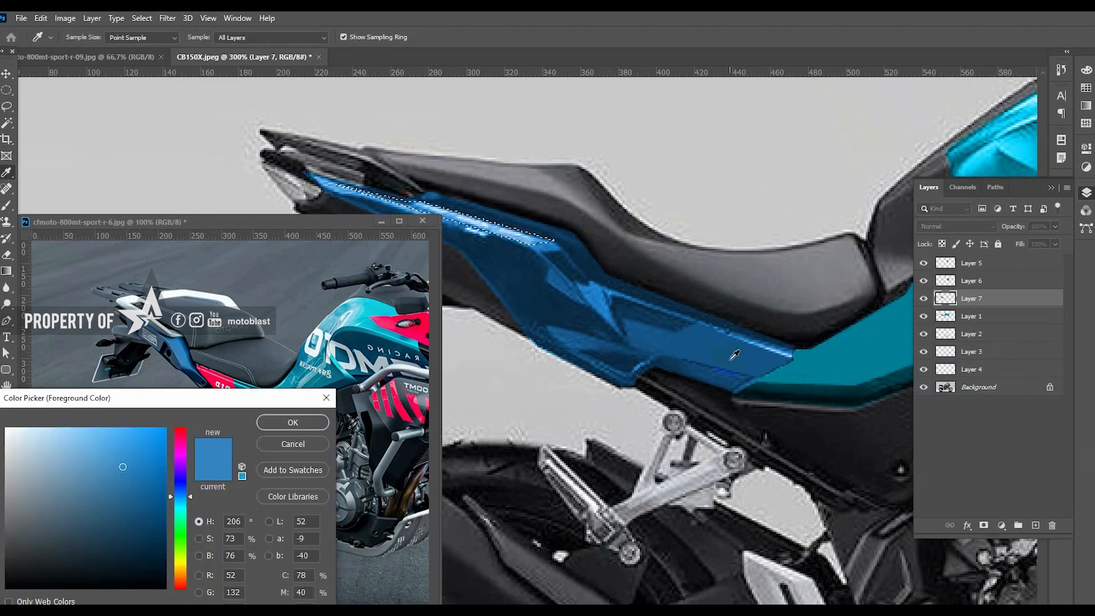
left_click(733, 353)
key("Return")
key("alt+Delete")
key("ctrl+d")
Duplicate the silver engine guard's Layer 2 and colorize the copy near-black with strongly lowered lightness
key("ctrl+minus")
key("ctrl+minus")
key("z")
left_click(575, 382)
left_click_drag(574, 379, 713, 220)
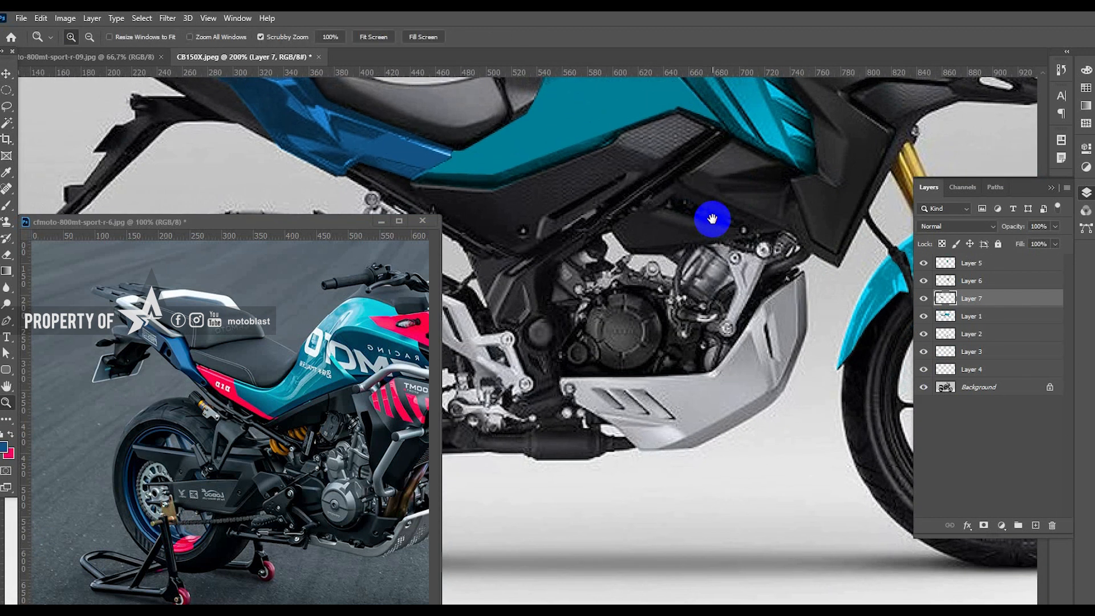
left_click_drag(353, 221, 324, 248)
left_click(596, 151)
mouse_move(596, 150)
left_mouse_down()
mouse_move(542, 227)
mouse_move(623, 203)
mouse_move(570, 193)
left_mouse_up()
key("v")
left_click(619, 463)
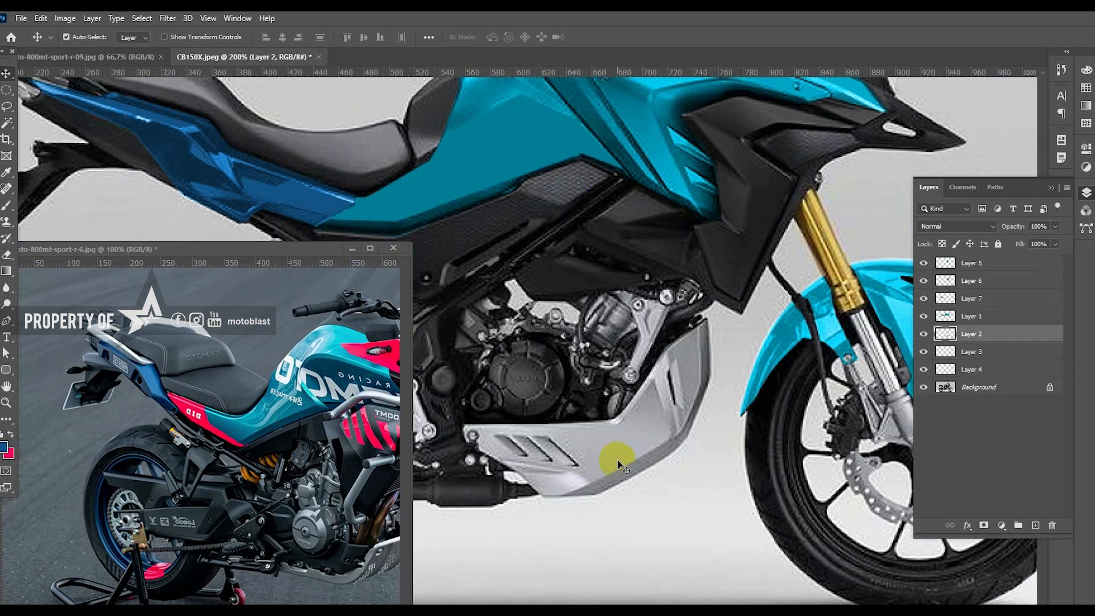
key("ctrl+j")
key("ctrl+u")
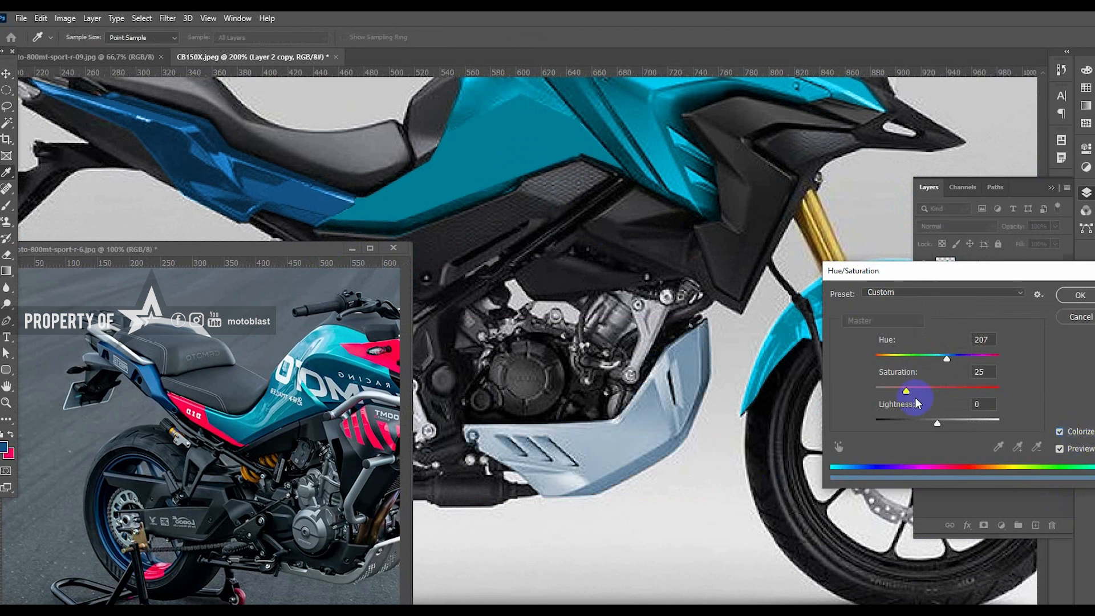
left_click_drag(933, 429, 891, 425)
left_click(1068, 294)
Trace a closed Pen path for a band running from the tail panel to the tank's lower rear edge, with Layer 1 active
left_click_drag(396, 175, 593, 242)
left_click_drag(269, 247, 222, 269)
left_click_drag(524, 281, 517, 280)
left_click(587, 288)
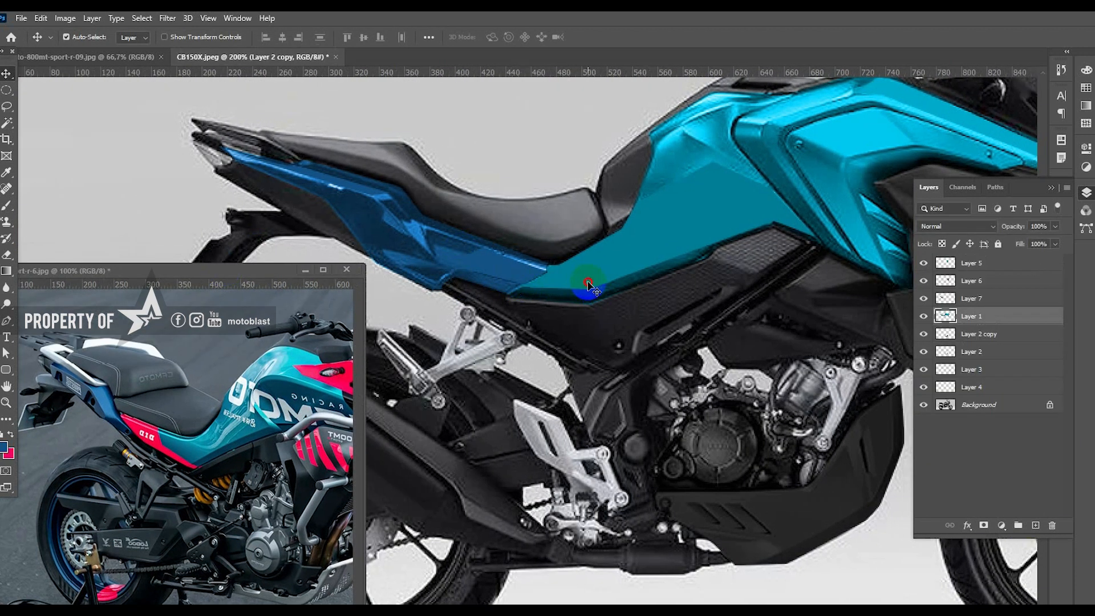
key("p")
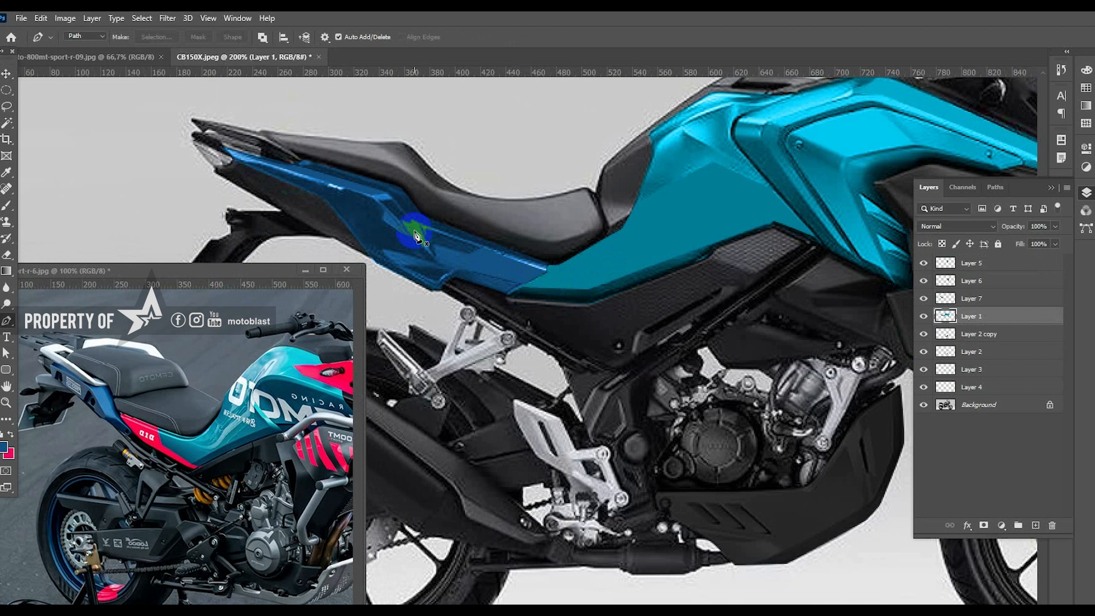
left_click(426, 215)
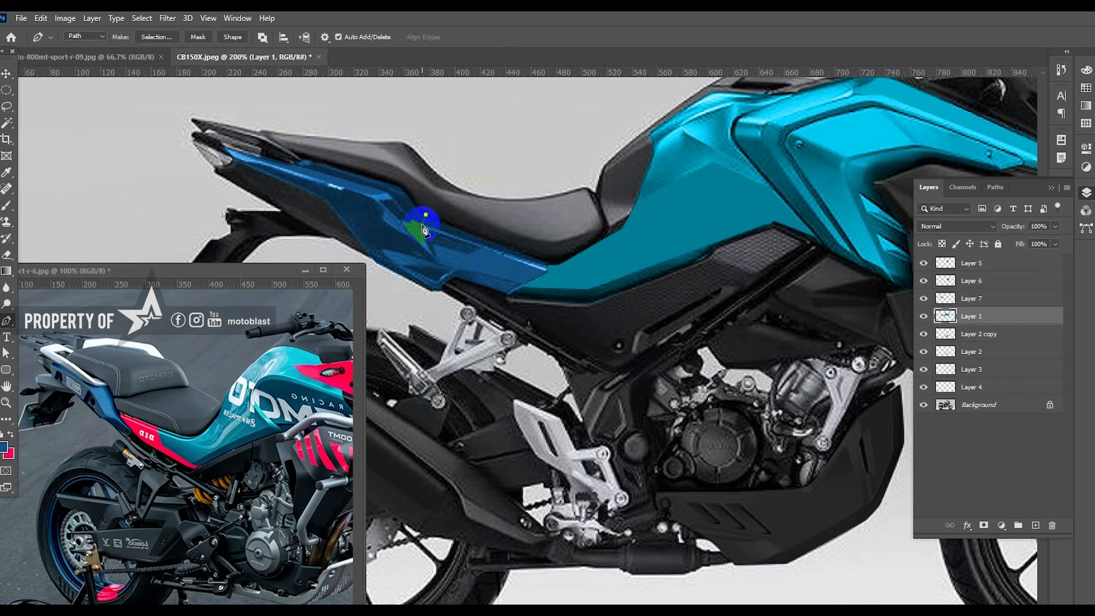
left_click(463, 283)
left_click(510, 311)
left_click(598, 313)
left_click(655, 293)
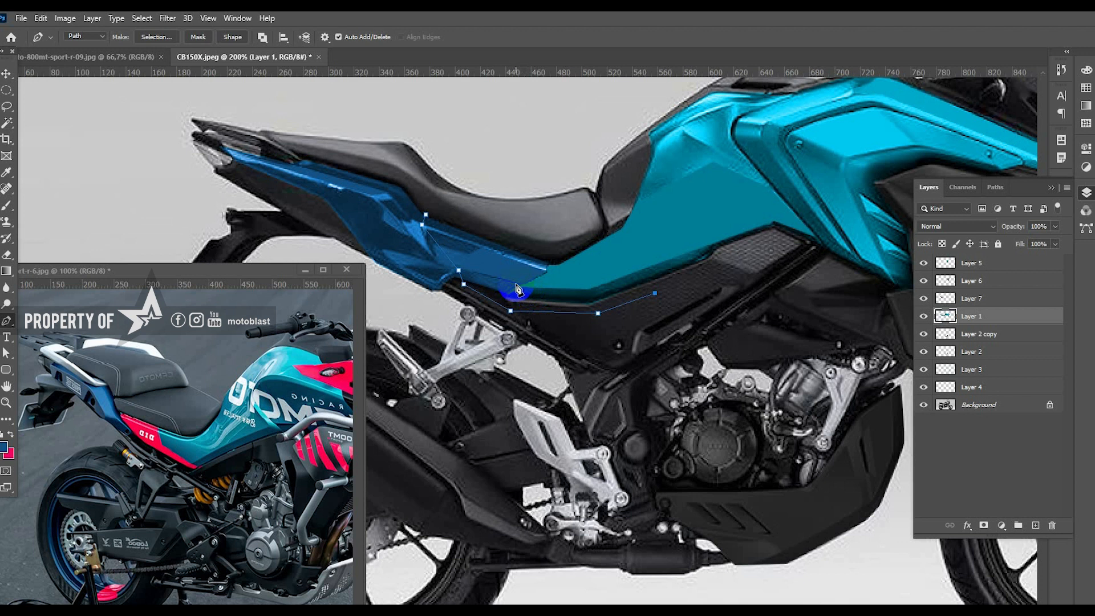
left_click(426, 215)
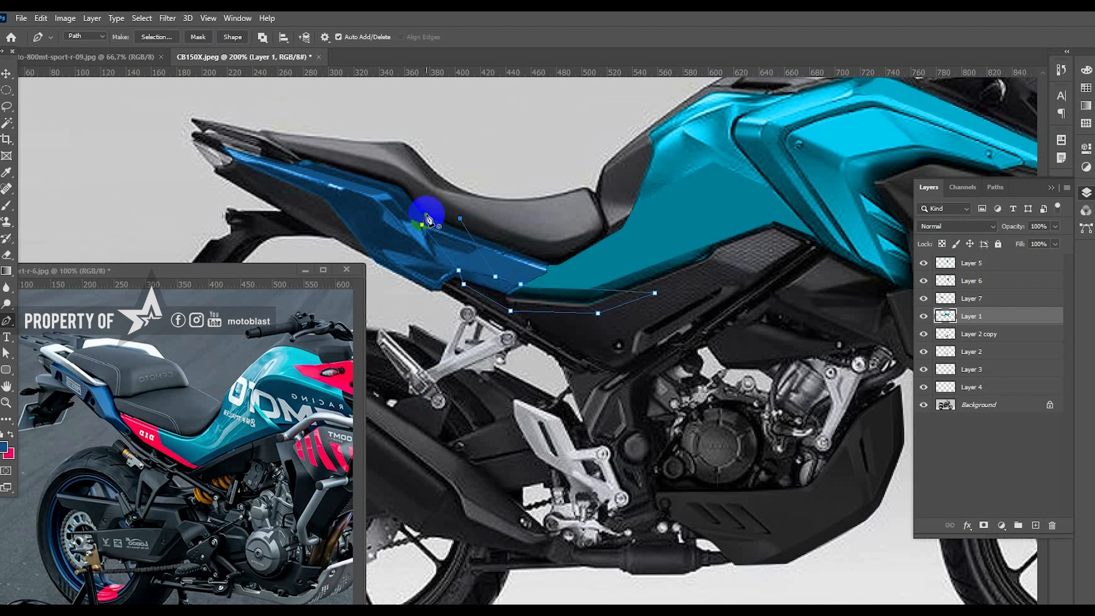
key("a")
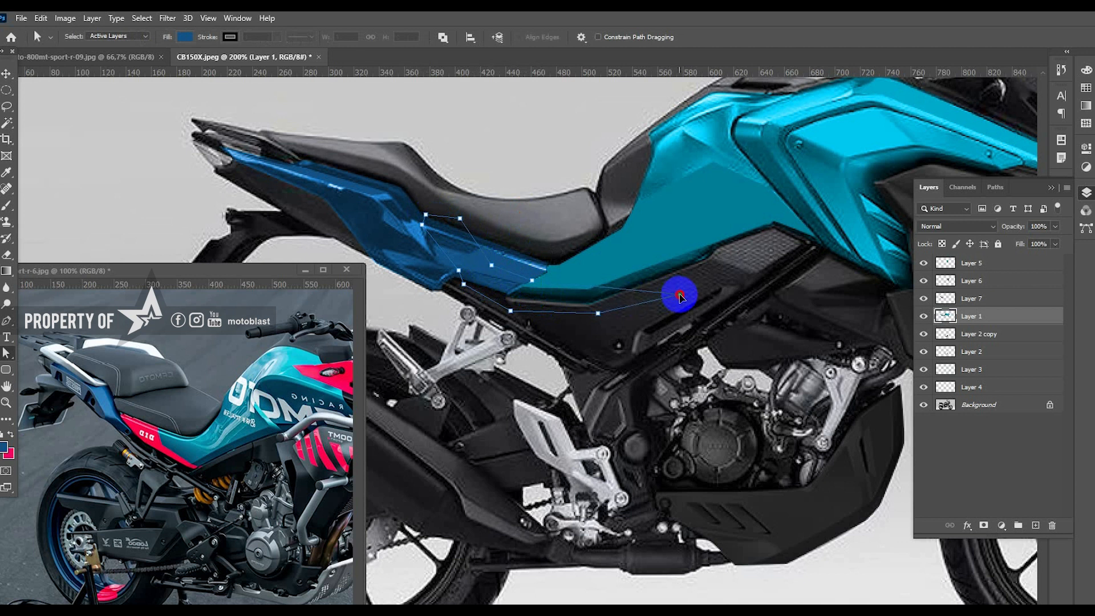
Convert the band path into a selection, copy that area of Layer 1 onto its own layer and make pink the foreground colour
right_click(665, 295)
left_click(664, 296)
key("v")
key("x")
key("ctrl+j")
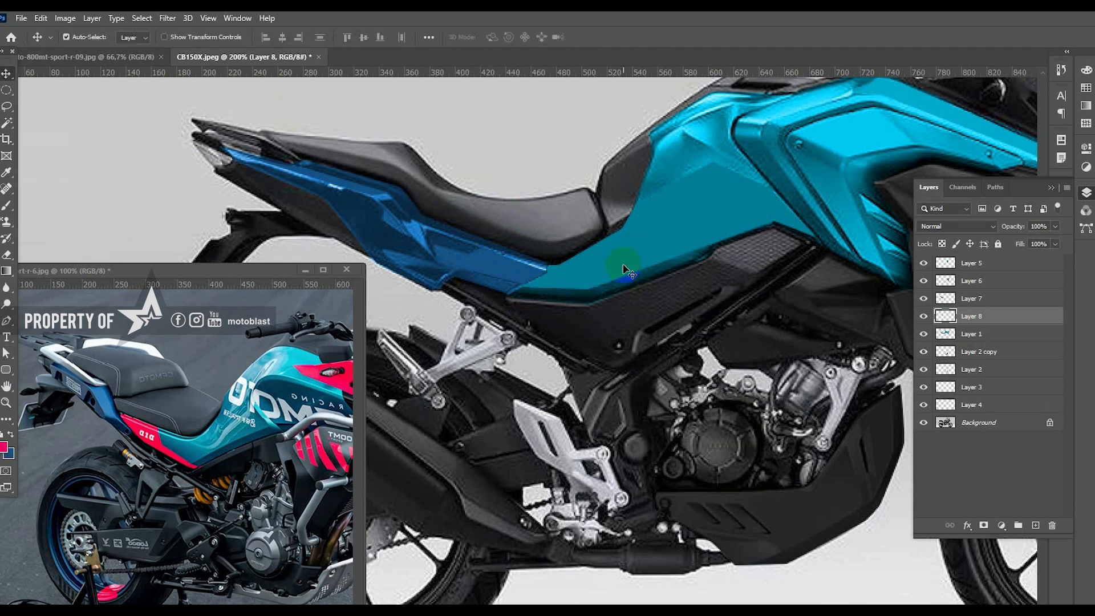
Colorize the band on Layer 8 pink with full saturation and slightly raised lightness
key("ctrl+u")
left_click(1062, 432)
left_click_drag(937, 391, 1001, 392)
left_click_drag(938, 423, 952, 422)
left_click(1085, 294)
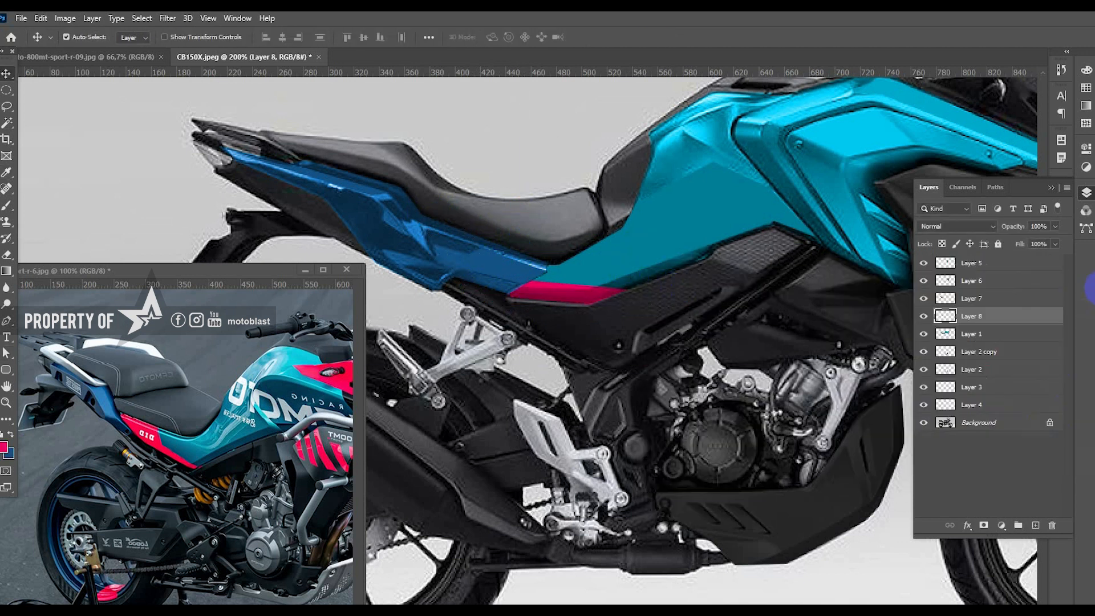
Move the pink band's layer above the blue tail panel's layer
key("ctrl+bracketright")
key("alt+space")
left_click(542, 269, "alt")
left_click(433, 350, "ctrl")
left_click_drag(432, 349, 627, 337)
left_click(628, 337, "ctrl")
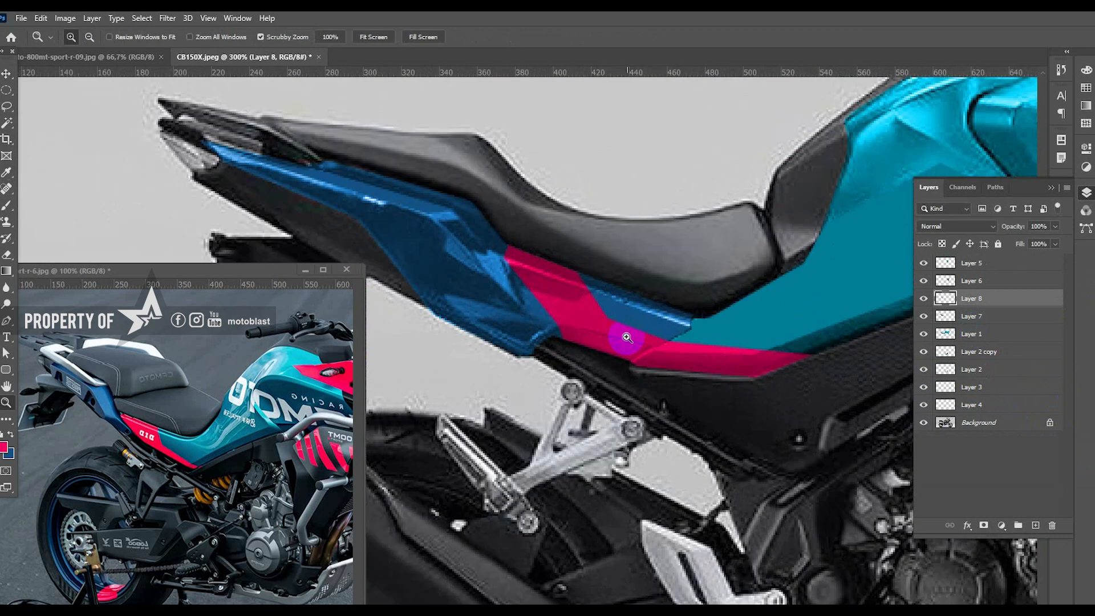
Trace a closed Pen path on Layer 7 around the blue sliver between the pink band and the seat
left_click(638, 324, "ctrl")
key("p")
left_click(572, 241)
left_click(561, 278)
left_click(572, 240)
Convert the sliver path into a selection and copy that area of Layer 7 onto its own layer
right_click(628, 220)
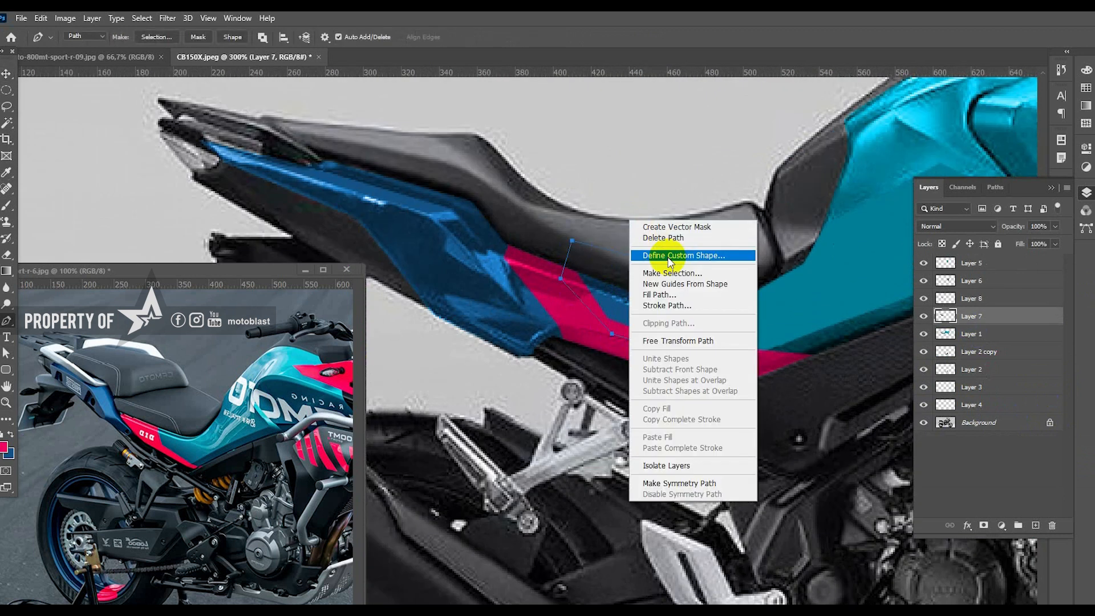
left_click(675, 273)
key("Return")
key("v")
key("ctrl+j")
Sample the tank's teal and colorize the sliver below the seat with hue 190, saturation +100 and lightness +9
left_click(12, 457)
left_click(742, 331)
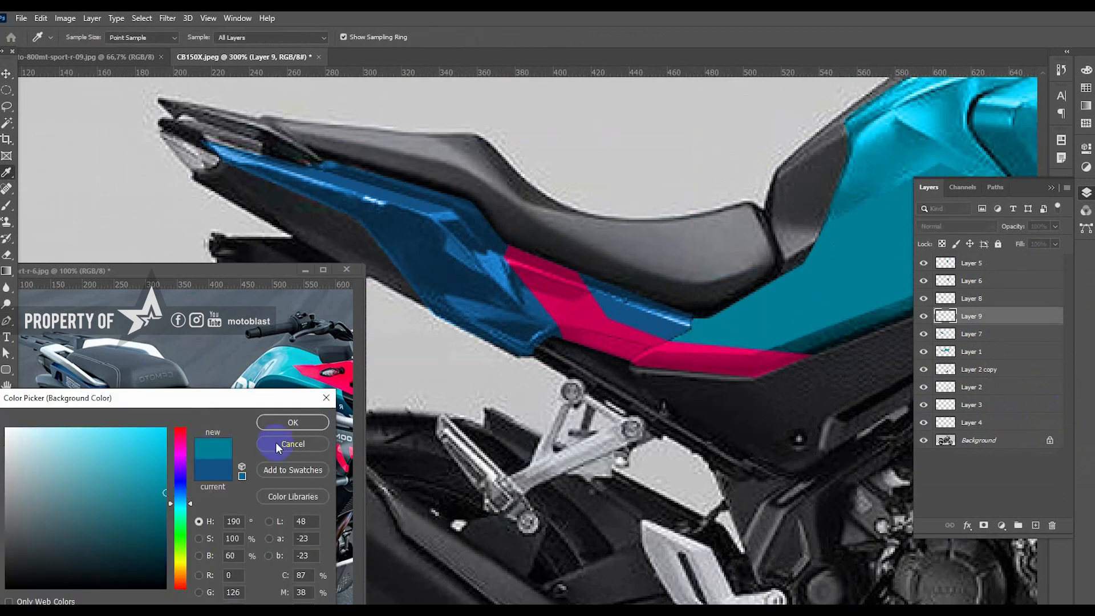
left_click(289, 423)
key("x")
key("ctrl+u")
left_click(1059, 432)
left_click_drag(937, 423, 944, 423)
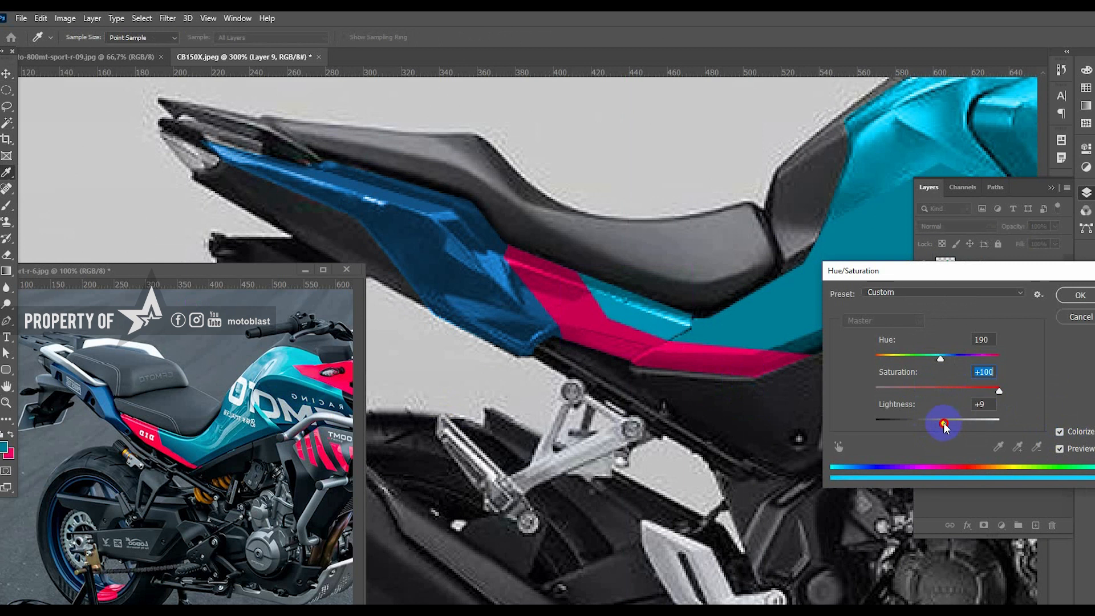
key("Return")
Brighten the teal tank bodywork on Layer 1 with a Brightness/Contrast adjustment
left_click(563, 225, "alt")
left_click(648, 344, "alt")
left_click(498, 337)
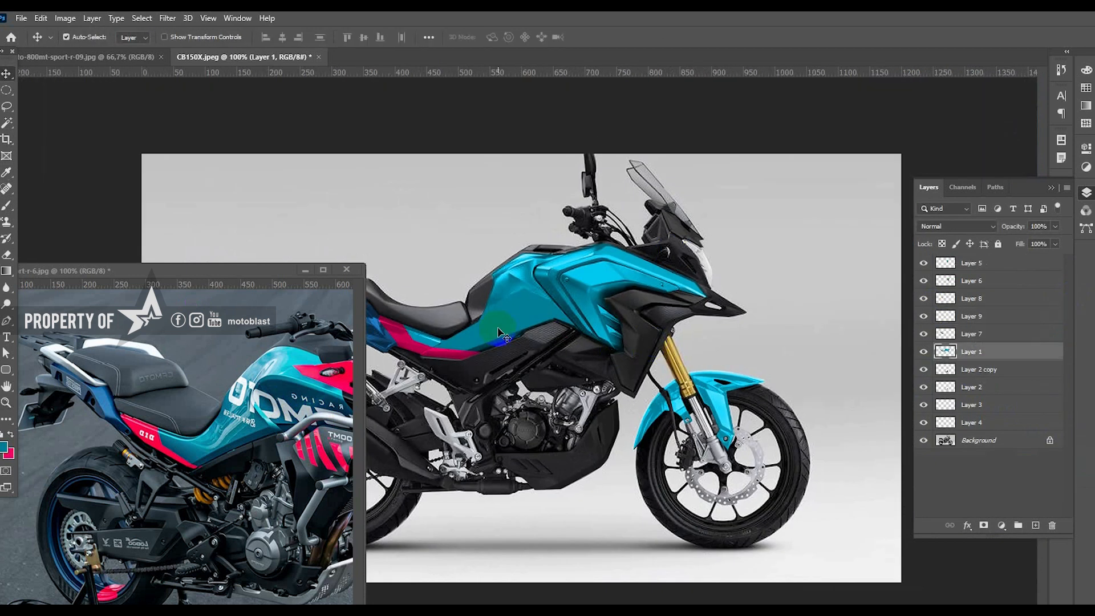
key("alt+i")
key("a")
key("c")
left_click_drag(288, 195, 298, 194)
left_click(390, 177)
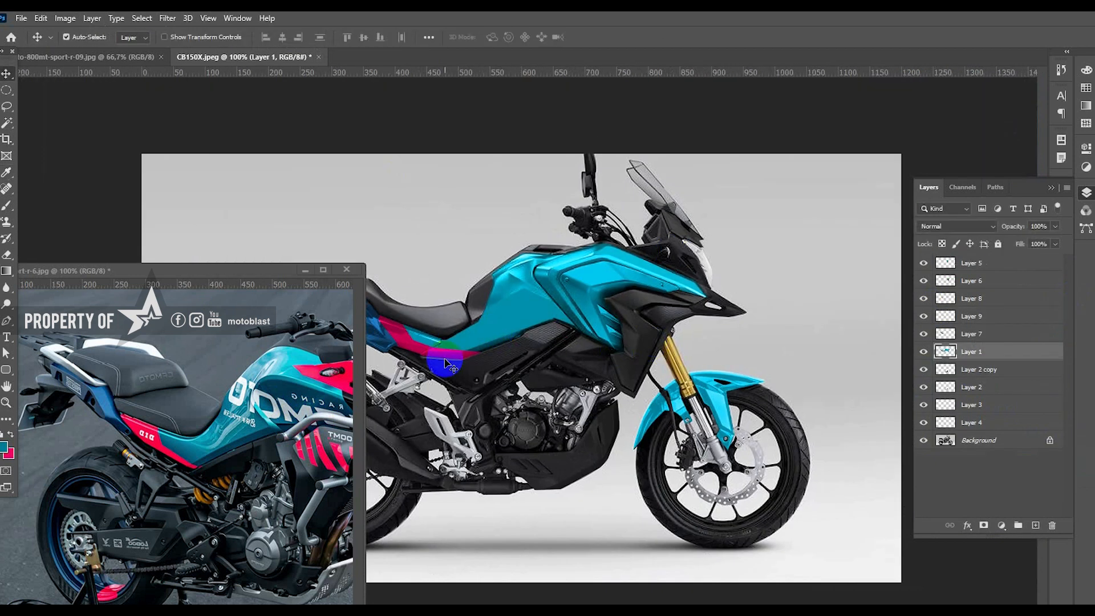
Trace a closed Pen path around a stripe on the cyan upper cowl's front edge, matching the reference's pink stripe
left_click_drag(285, 432, 121, 387)
left_click(651, 313, "ctrl")
left_click(650, 313, "ctrl")
key("p")
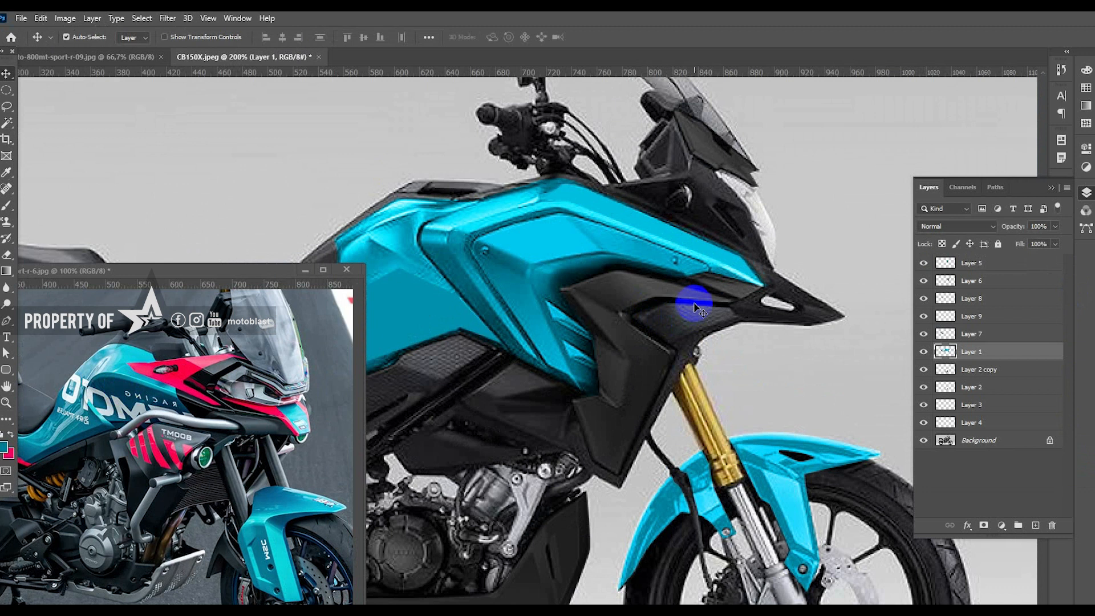
left_click(674, 274)
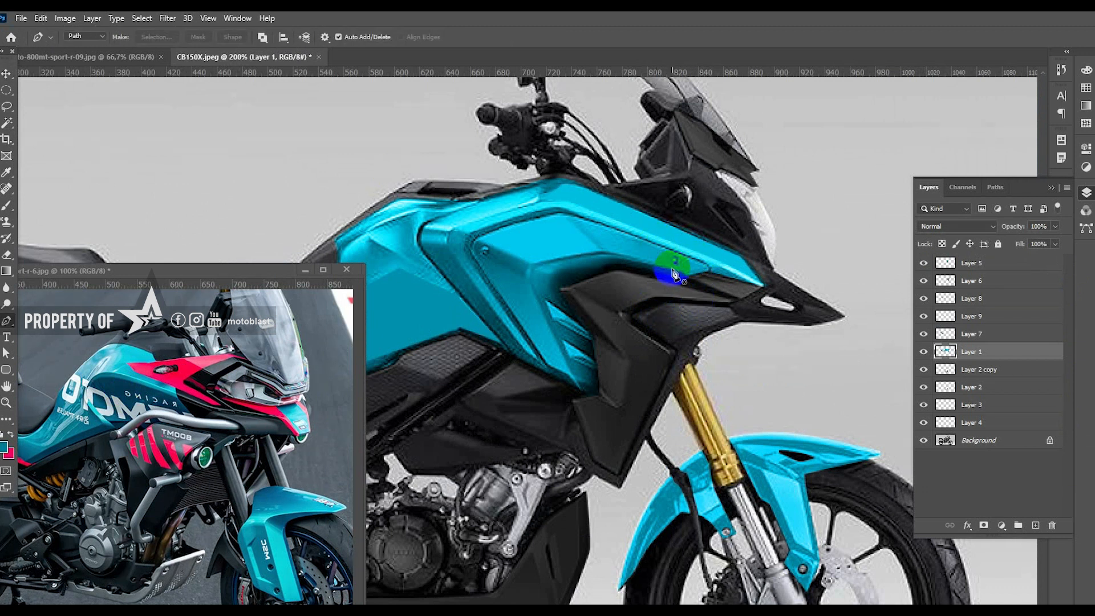
left_click(580, 204)
left_click(747, 276)
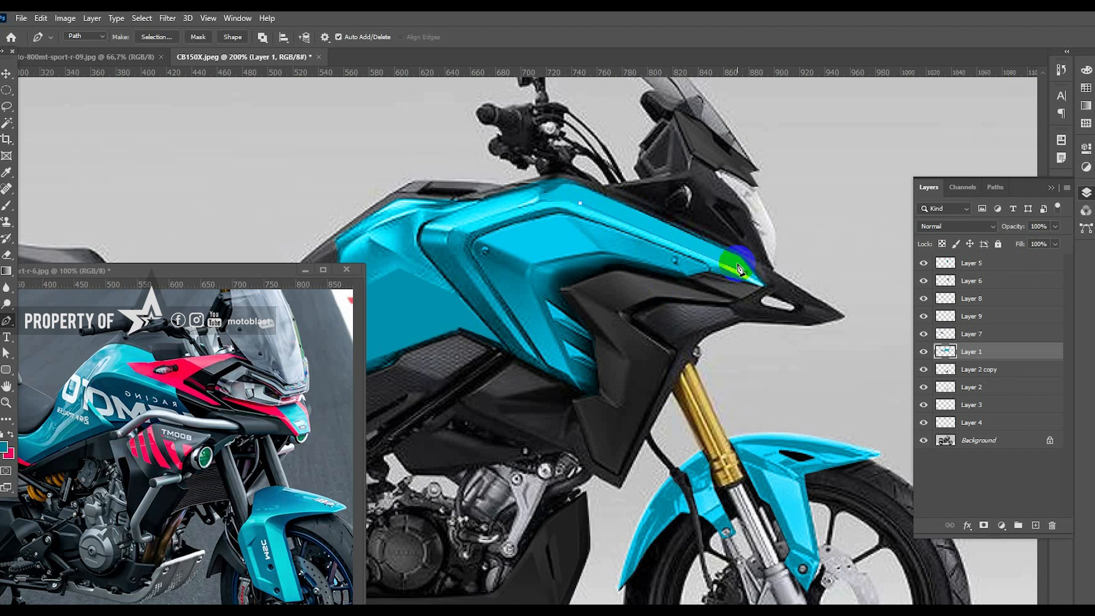
left_click(670, 235)
left_click_drag(670, 235, 656, 210)
left_click(580, 206)
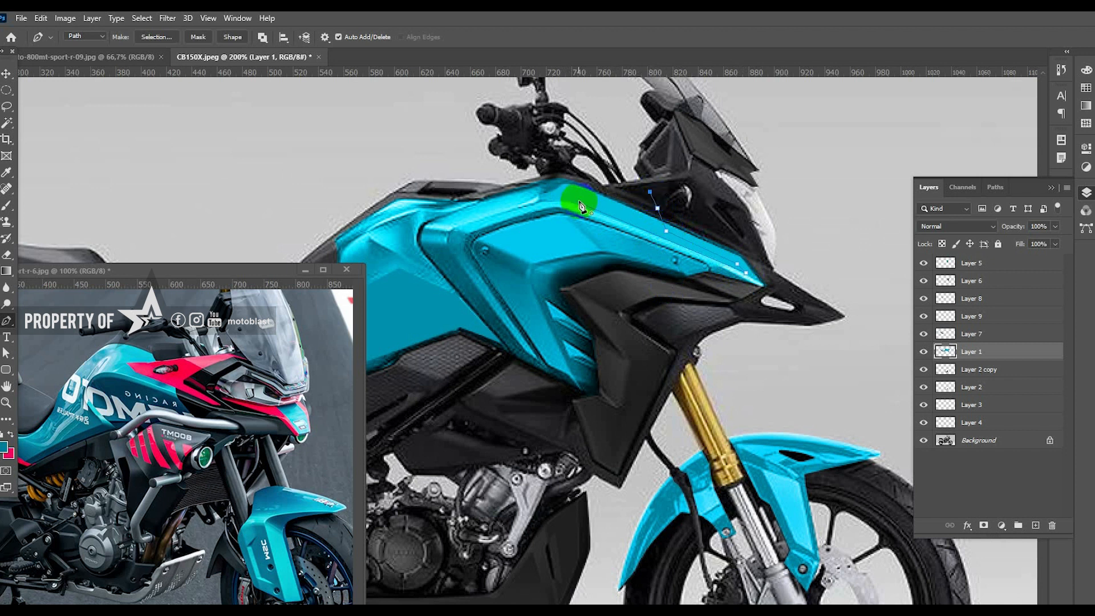
left_click(582, 204)
Copy the traced upper-cowl stripe onto its own layer and colorize it pink with hue 337 and saturation 100
right_click(722, 210)
left_click(745, 261)
key("Return")
key("v")
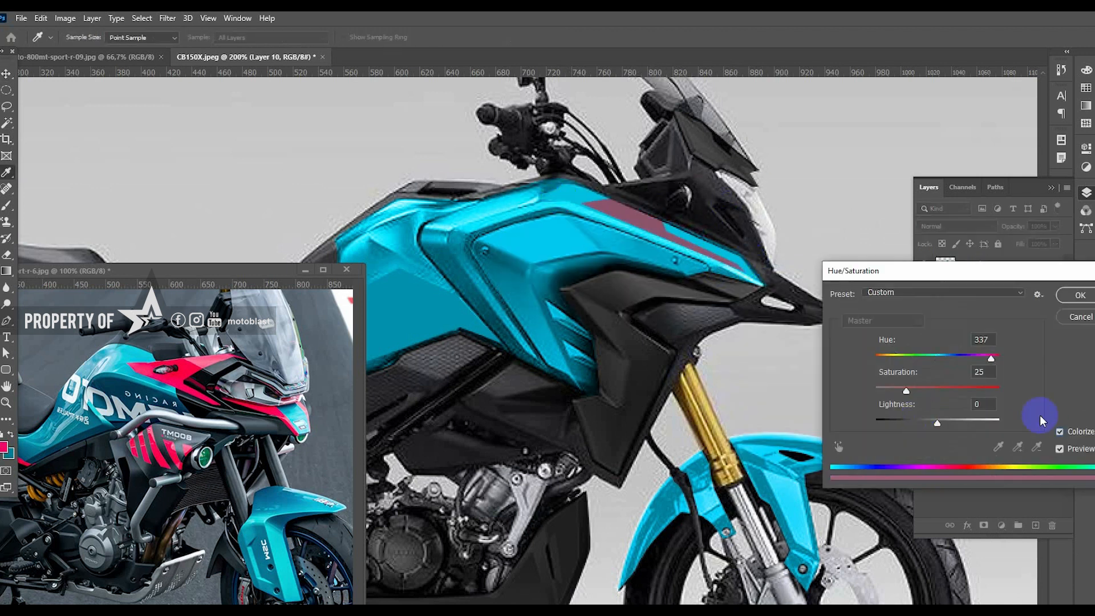
left_click_drag(1014, 390, 999, 390)
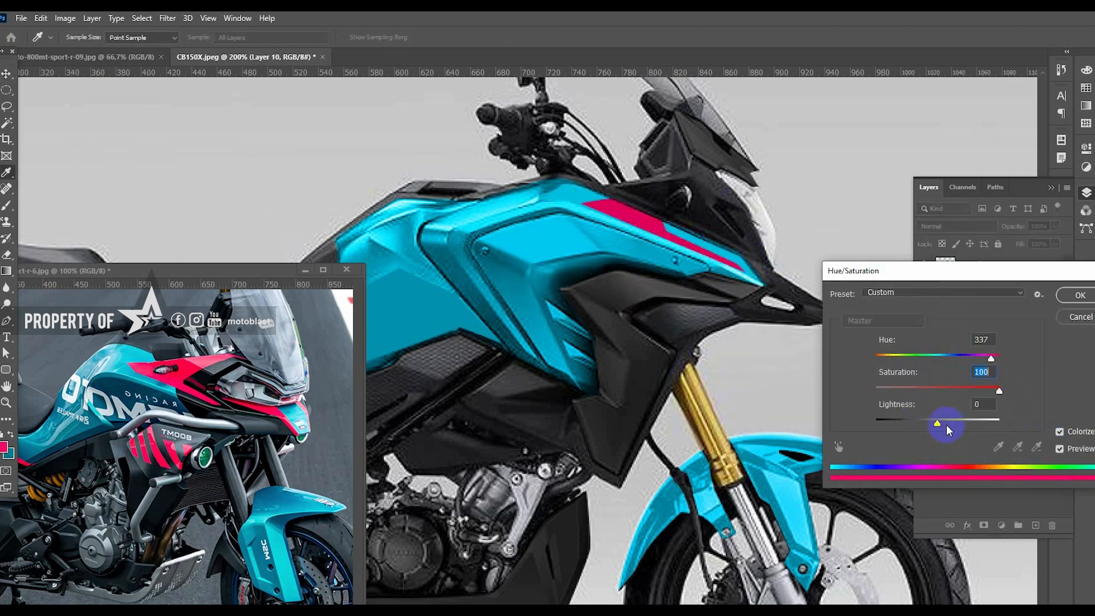
left_click(1066, 323)
Draw a slanted stripe path with the Pen tool and duplicate it into parallel stripes across the black side panel
key("p")
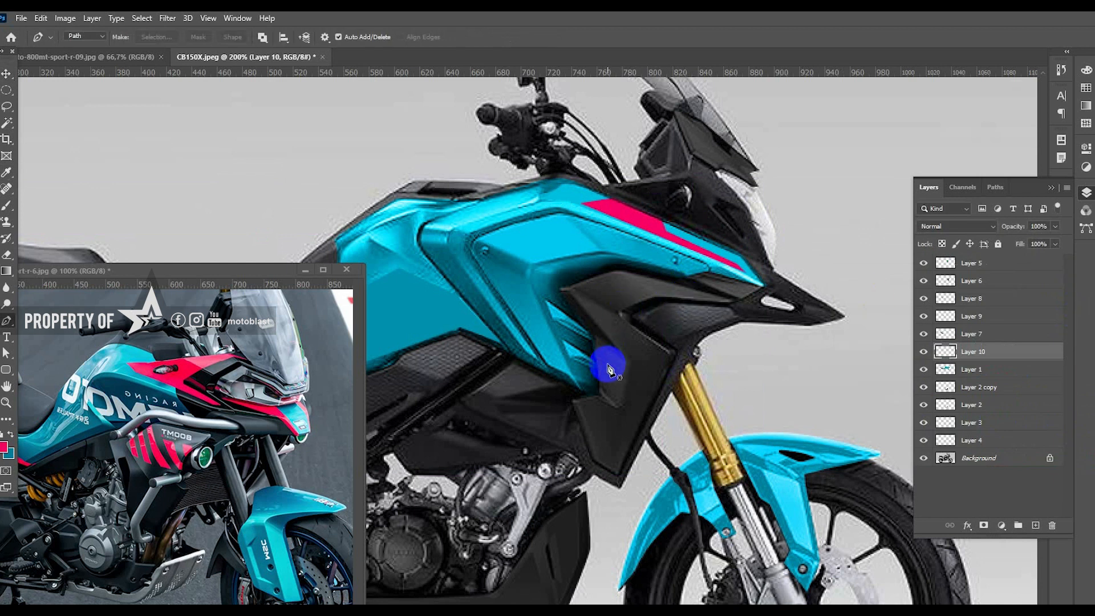
left_click(549, 273)
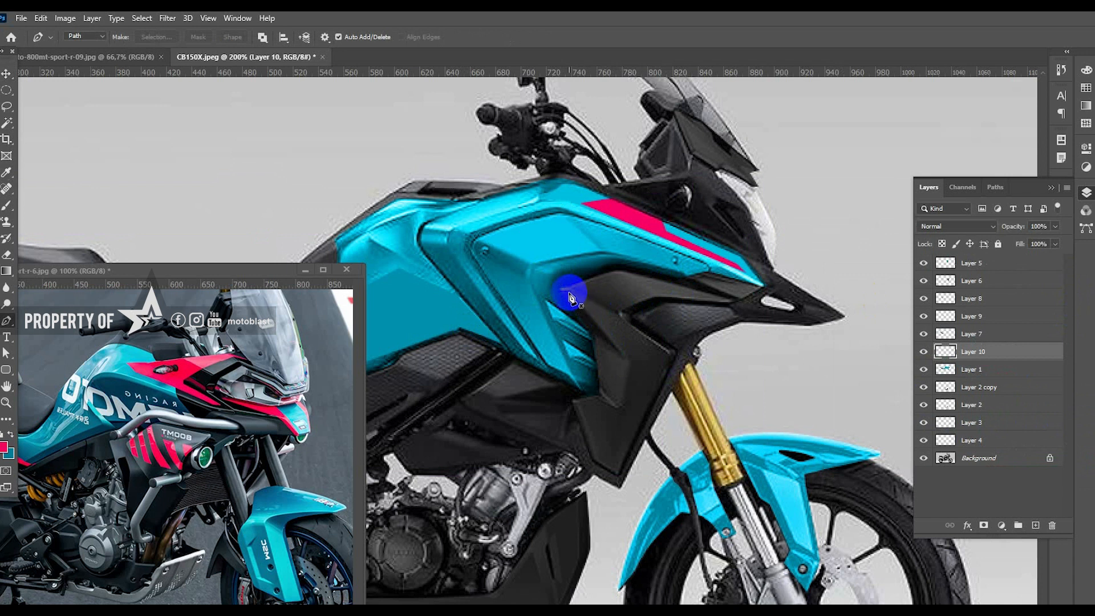
left_click(558, 350)
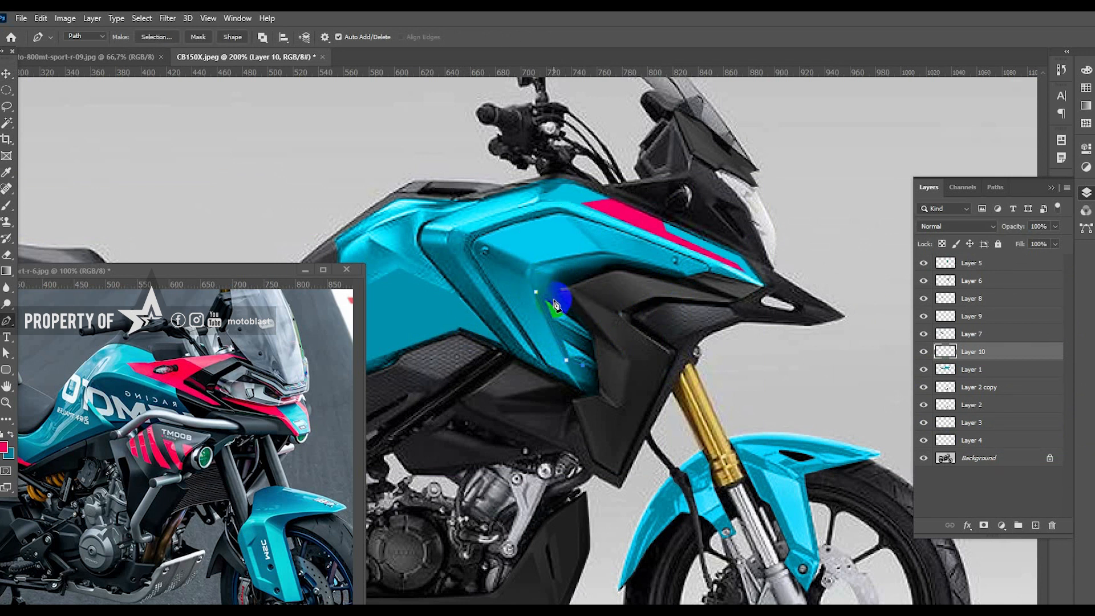
key("a")
left_click_drag(554, 305, 658, 335)
left_click(620, 308, "ctrl")
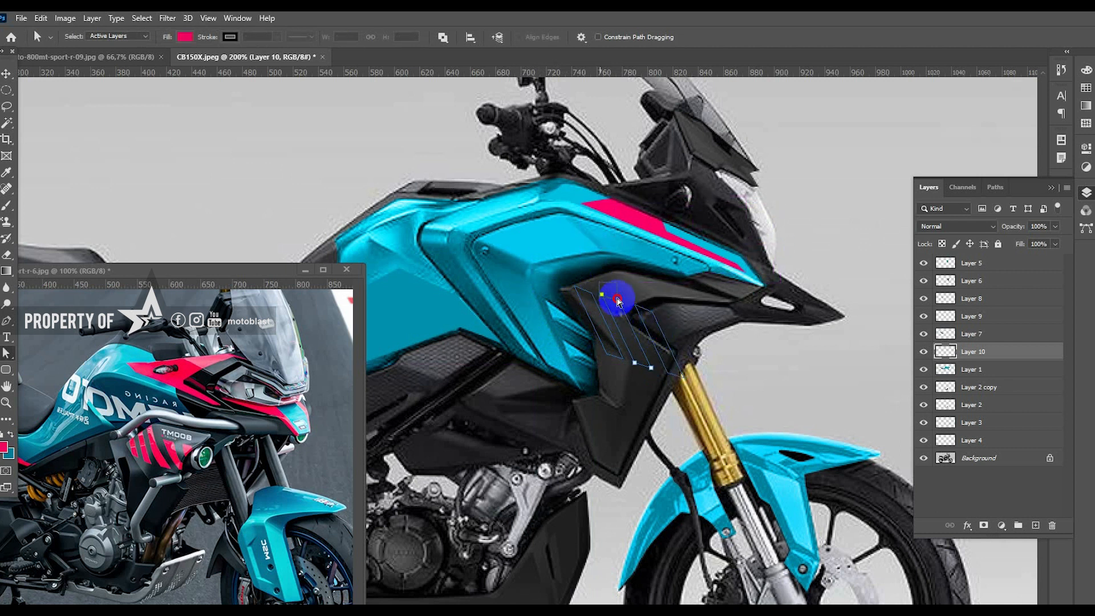
Reposition the stripe paths into a staggered diagonal group over the black side panel, matching the reference graphics
left_click_drag(620, 301, 597, 257)
left_click_drag(558, 275, 573, 257)
left_click(674, 331)
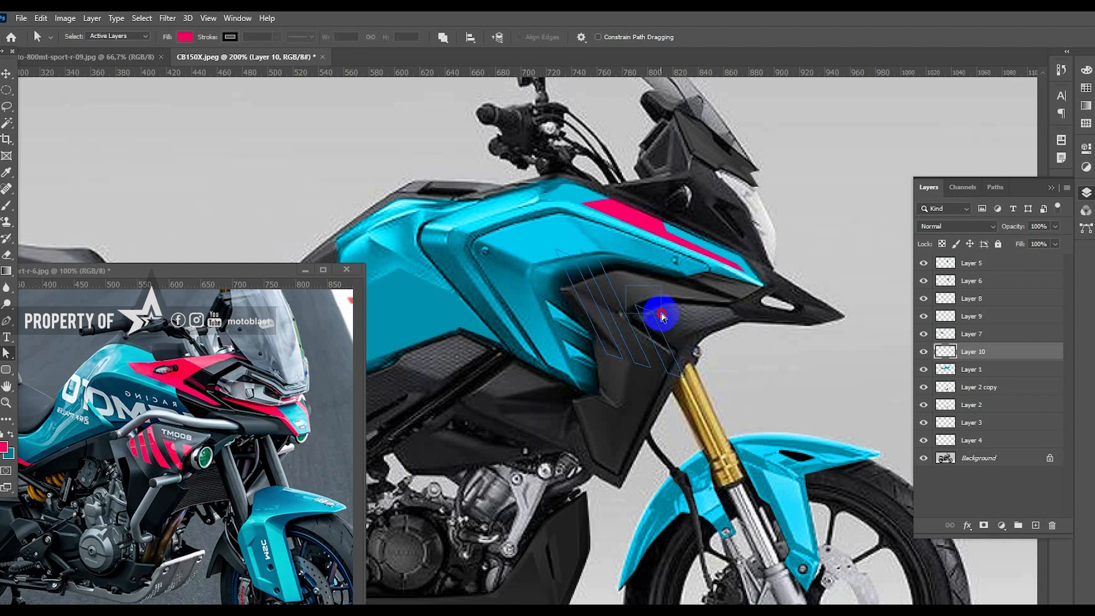
left_click_drag(661, 315, 643, 298)
left_click_drag(648, 316, 644, 314)
Convert the stripe paths into a selection and copy that area of Layer 6 onto its own layer
right_click(671, 309)
left_click(711, 362)
key("Return")
key("v")
left_click(653, 288)
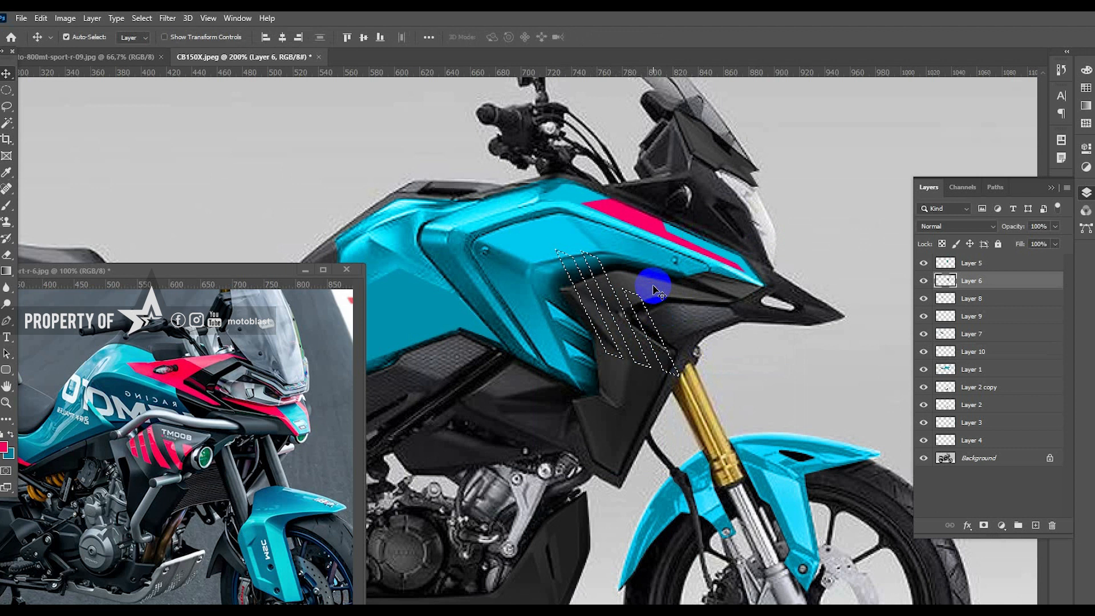
key("ctrl+j")
Colorize the copied side-panel stripes pink with full saturation and raised lightness
key("ctrl+u")
left_click(1067, 432)
left_click_drag(909, 392, 998, 392)
left_click_drag(937, 422, 955, 423)
key("Return")
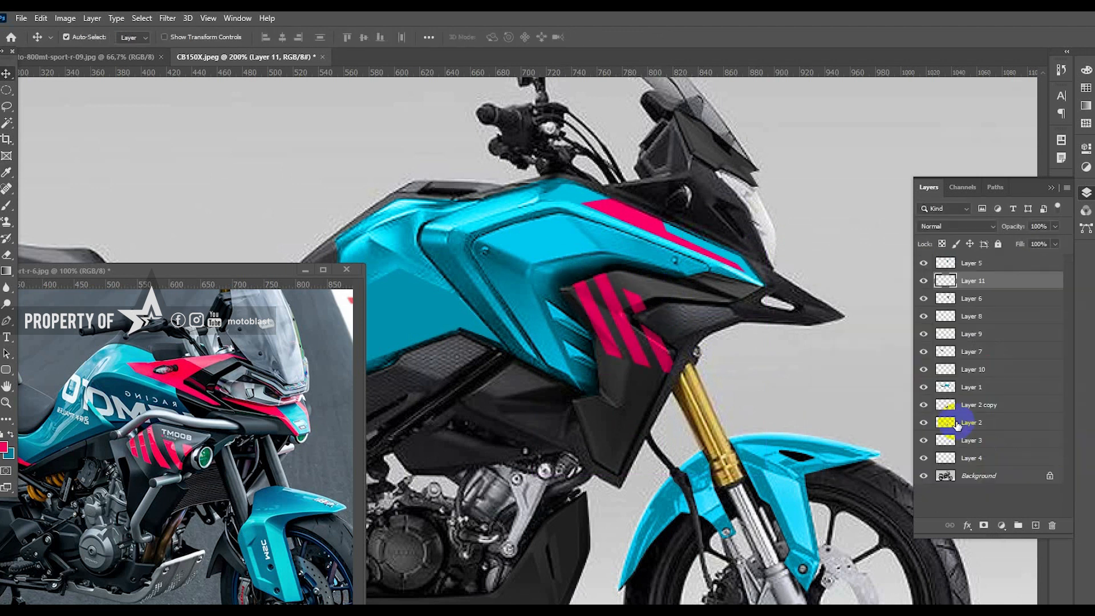
Trace a closed Pen path around the pointed front end of the teal upper cowl
key("p")
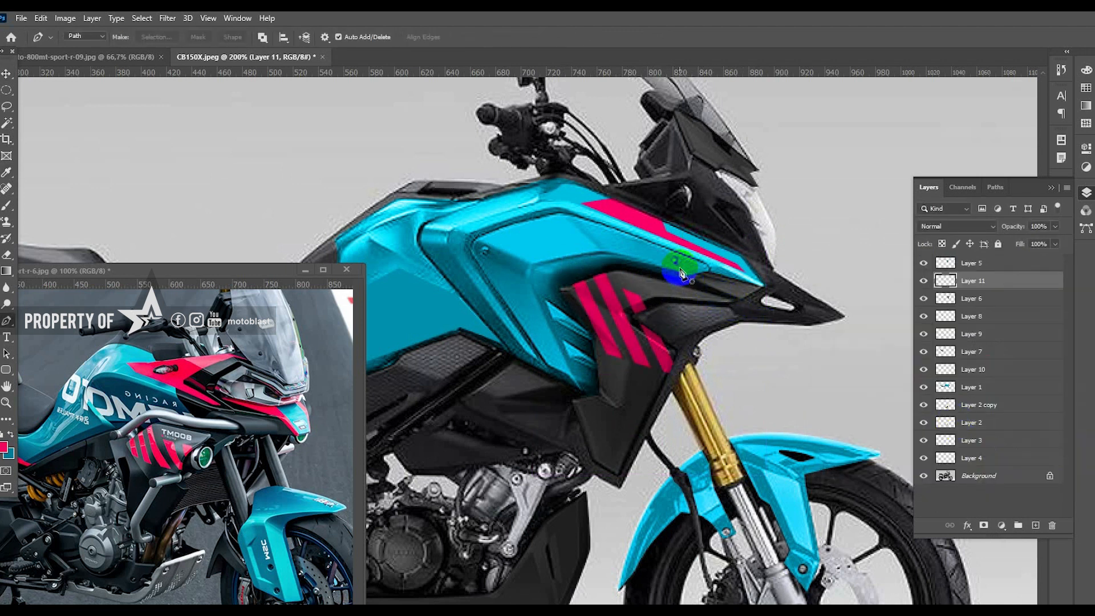
left_click(643, 205)
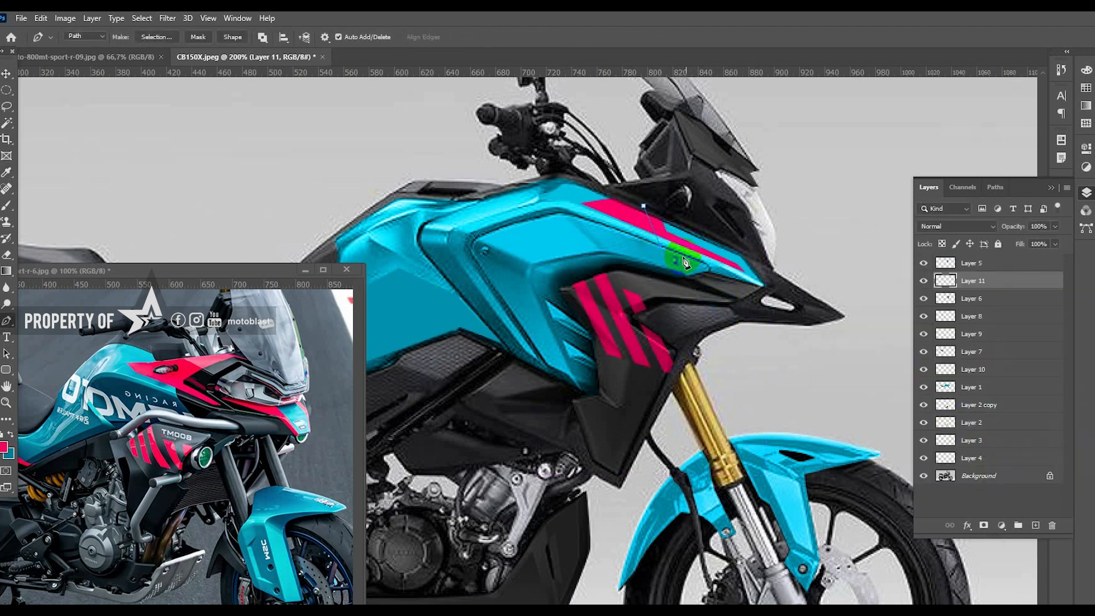
left_click(709, 265)
left_click(740, 300)
left_click(788, 297)
left_click(773, 257)
left_click(643, 206)
Convert the cowl-tip path into a selection and copy that area of Layer 1 onto its own layer
right_click(677, 186)
left_click(707, 237)
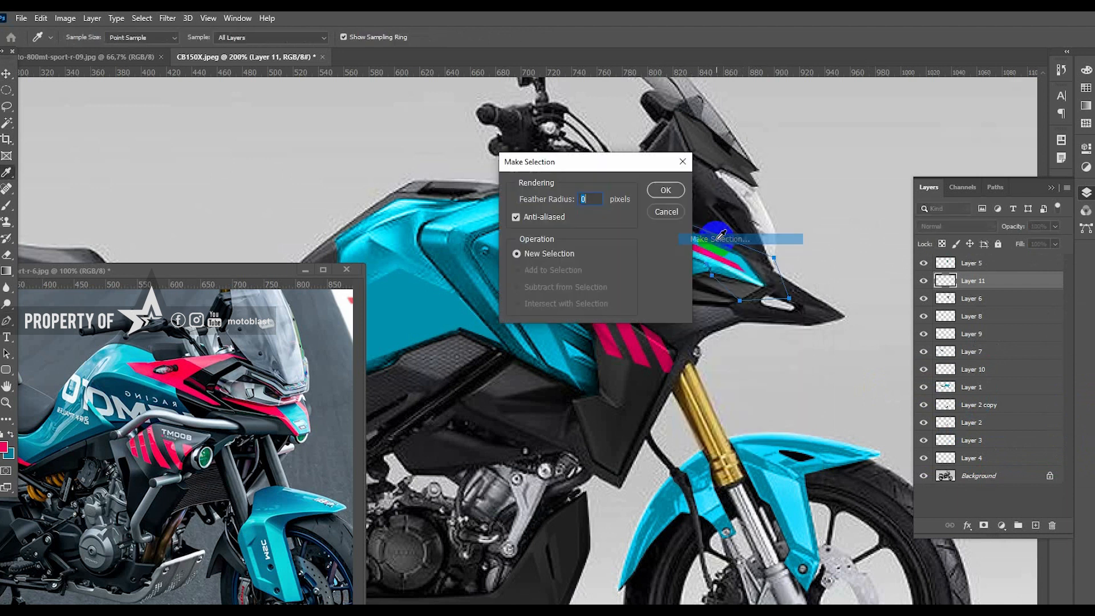
key("Return")
key("v")
left_click(573, 207)
key("ctrl+j")
Colorize the copied cowl tip near-black by removing its saturation and lowering its lightness
key("ctrl+u")
left_click(1060, 431)
left_click_drag(906, 391, 875, 391)
left_click_drag(937, 422, 909, 422)
key("Return")
Trace a closed Pen path around the lower strip of the black headlight cowl beneath the windscreen
left_click_drag(673, 204, 616, 260)
key("p")
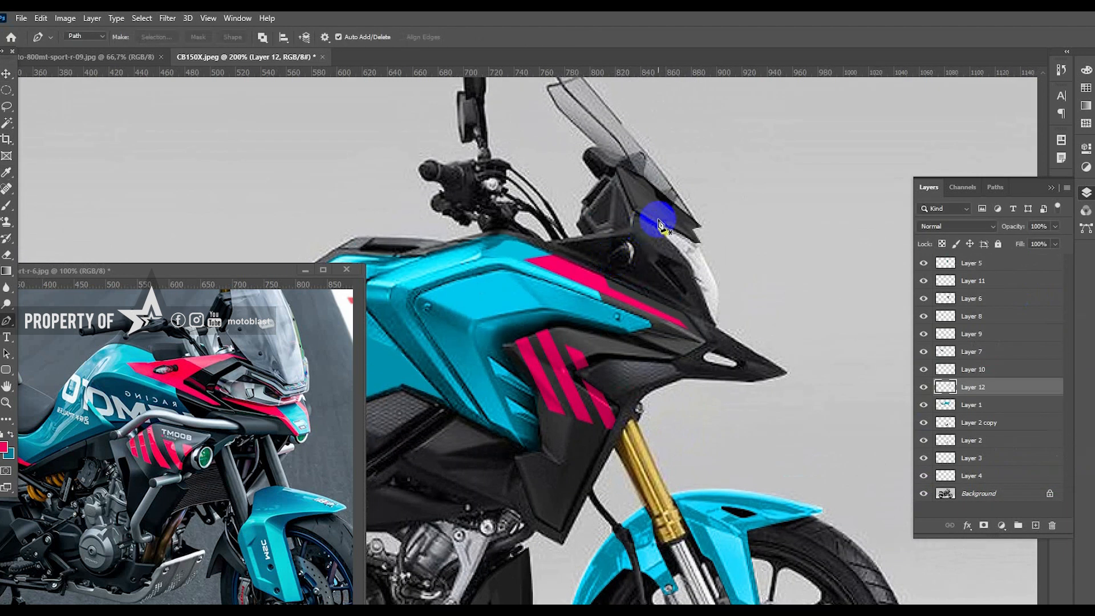
left_click(614, 169)
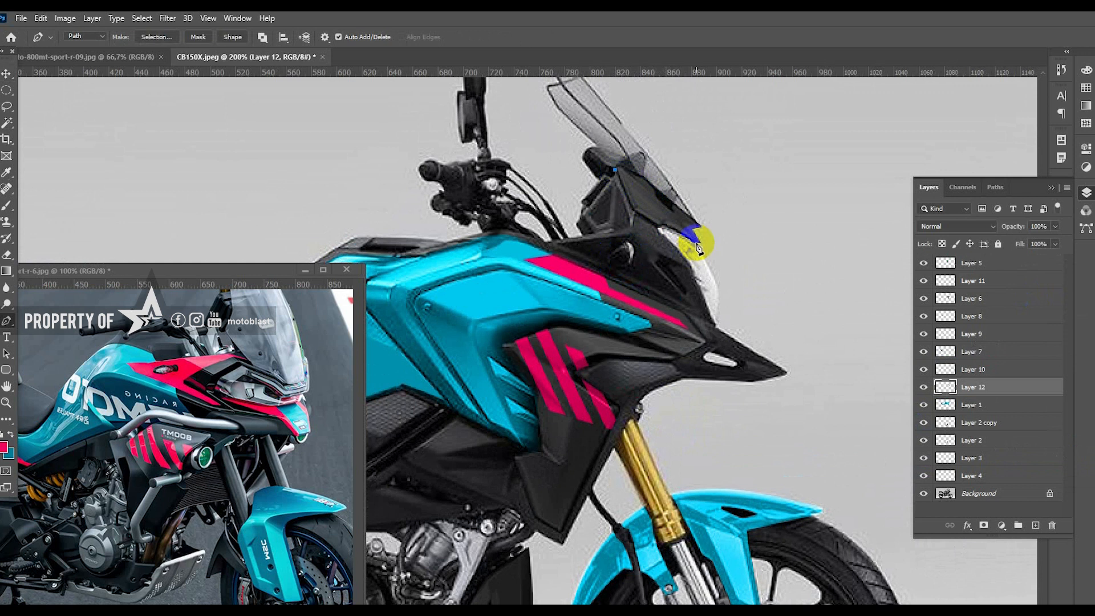
left_click(622, 216)
left_click(614, 170)
Convert the headlight-cowl path into a selection and copy that area of Layer 4 onto its own layer
right_click(646, 174)
left_click(683, 226)
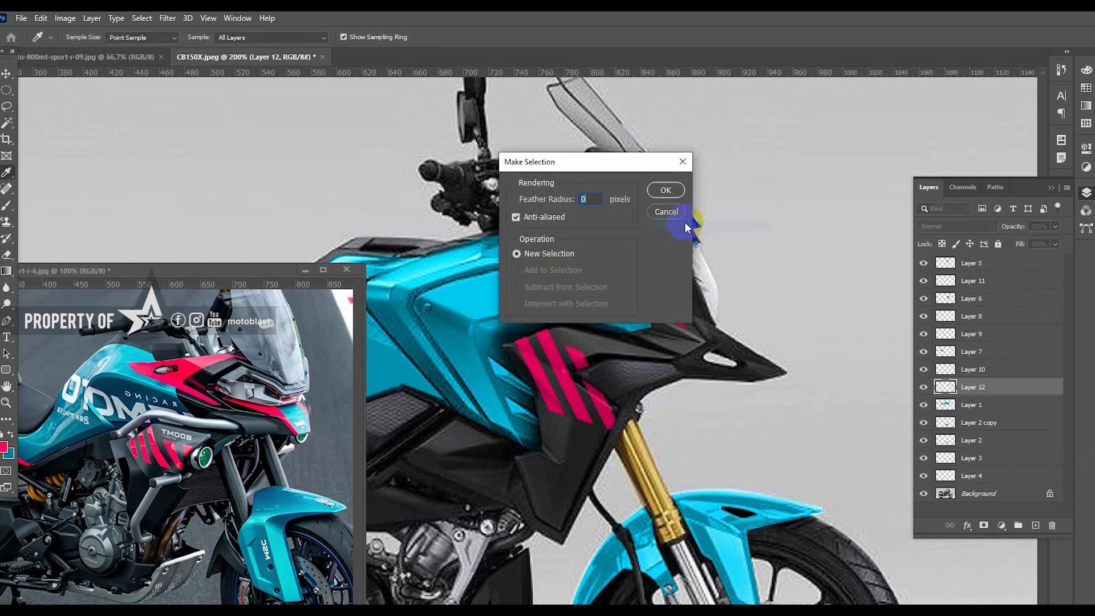
key("Return")
key("v")
left_click(684, 227, "ctrl")
key("ctrl+j")
Colorize the copied headlight-cowl strip pink with full saturation and raised lightness
key("ctrl+u")
left_click(1058, 431)
left_click_drag(936, 390, 1044, 390)
left_click_drag(937, 423, 958, 423)
key("Return")
Trace a closed Pen path around the headlight cowl's upper part, following the pink strip's edge
key("p")
left_click(618, 178)
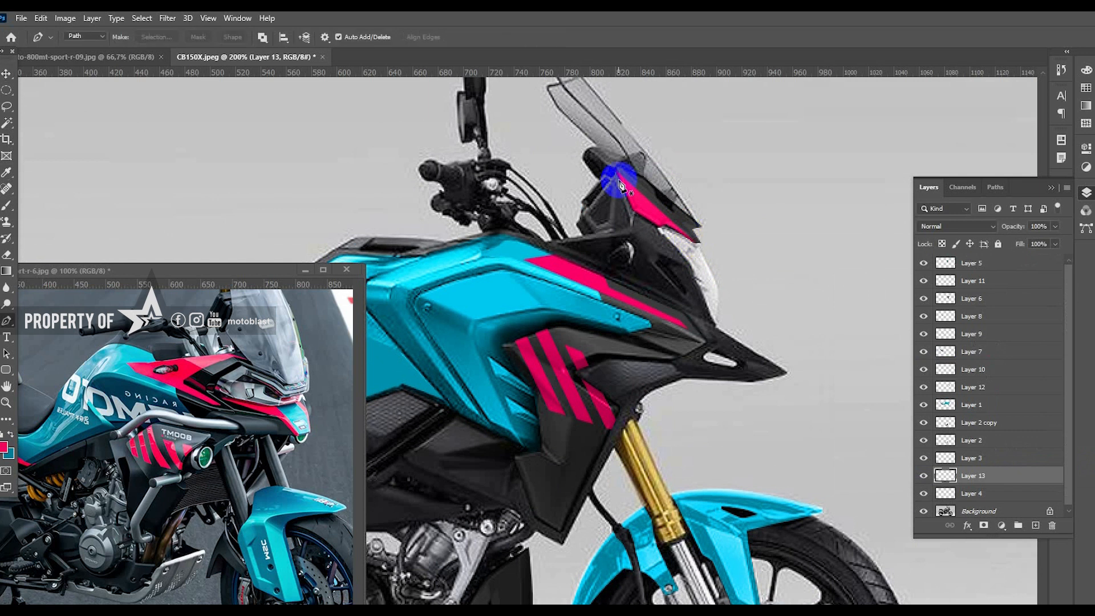
left_click(697, 250)
left_click(720, 246)
left_click(679, 176)
left_click(612, 149)
left_click(613, 168)
Convert the upper headlight-cowl path into a selection and copy that area of Layer 4 onto its own layer
right_click(644, 143)
left_click(681, 194)
key("Return")
key("v")
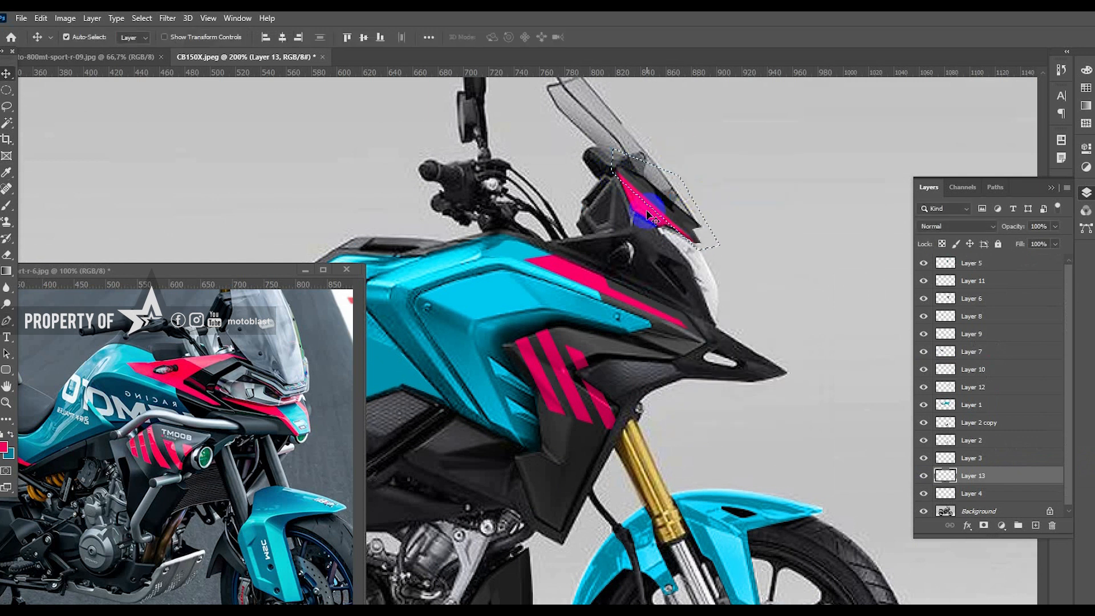
left_click(972, 494)
key("ctrl+j")
Switch to the teal foreground colour and colorize the copied cowl part with hue 190, saturation 100 and raised lightness
key("x")
key("ctrl+u")
left_click(1061, 431)
left_click_drag(938, 390, 1075, 389)
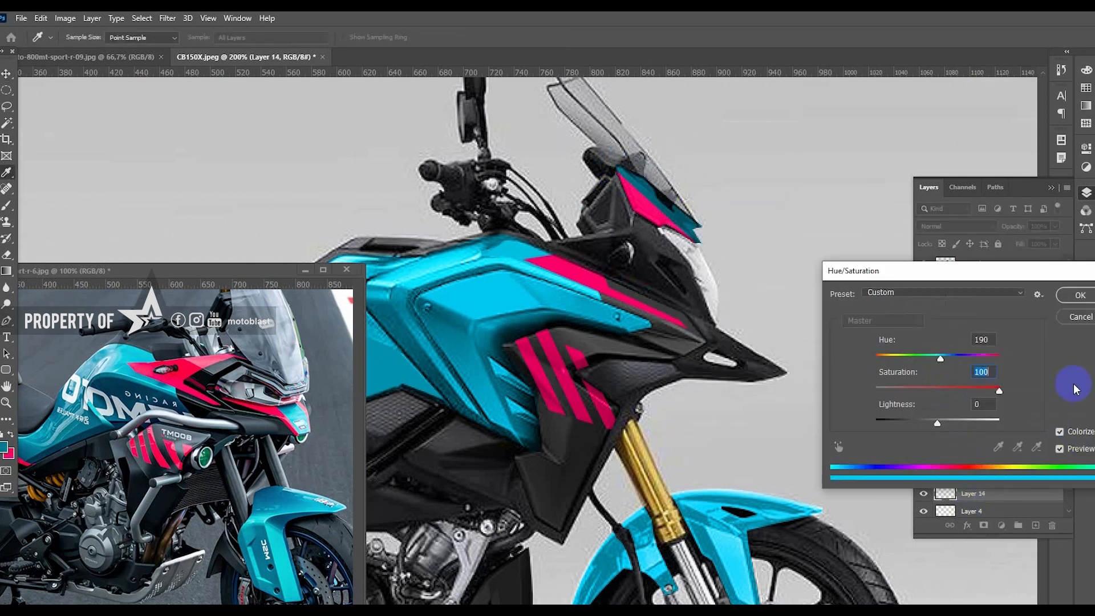
left_click_drag(938, 423, 947, 424)
left_click(1082, 297)
Trace a closed Pen path for a slim tapering stripe along the blue tail cover, using the reference's tail as a guide
key("z")
left_click(645, 425, "alt")
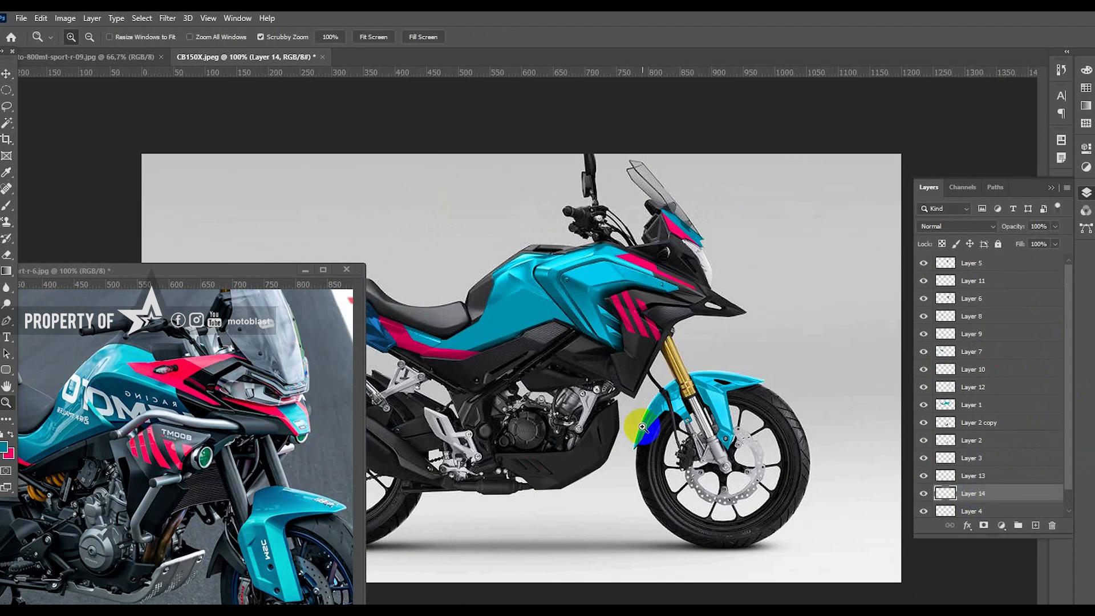
left_click(630, 386)
left_click_drag(249, 274, 414, 343)
left_click_drag(212, 495, 298, 512)
left_click_drag(339, 342, 258, 404)
left_click_drag(129, 237, 294, 273)
left_click(263, 254)
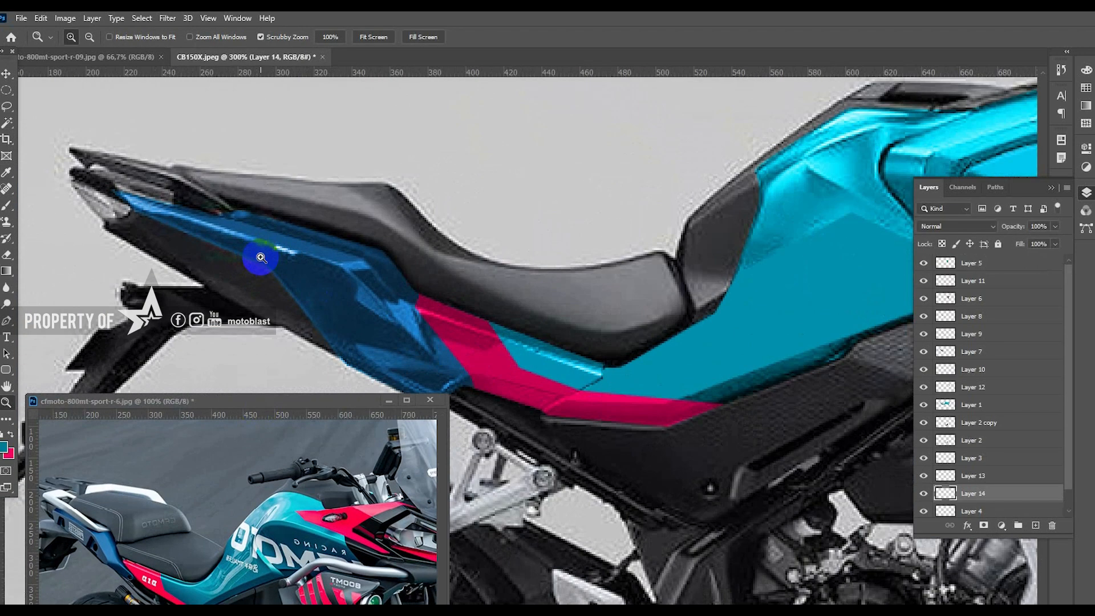
key("p")
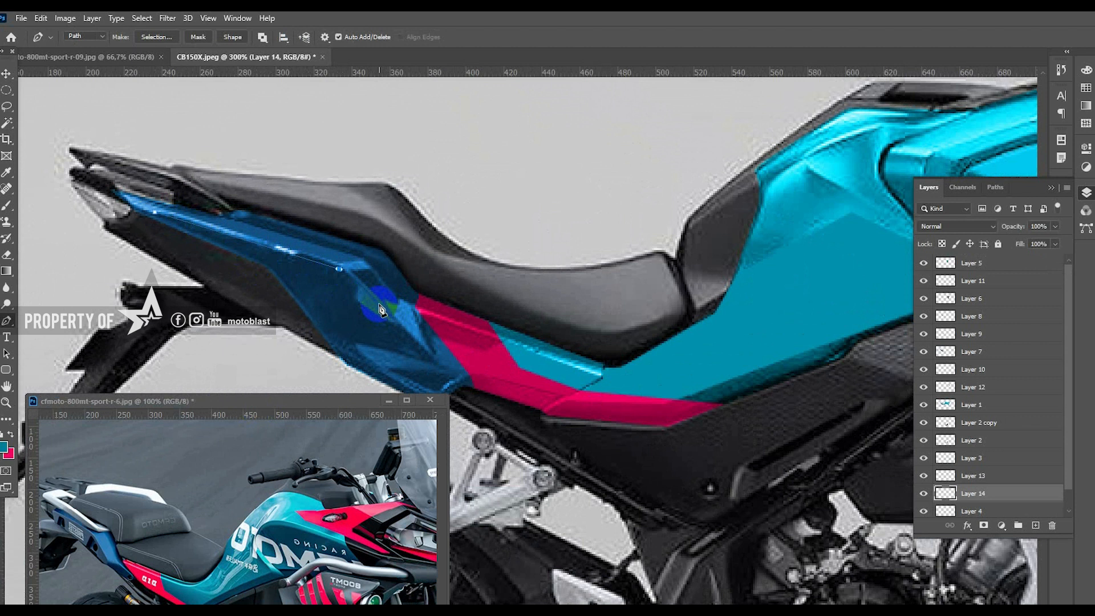
left_click(154, 215)
Convert the tail stripe path into a selection and copy that area of Layer 7 onto its own layer
right_click(268, 205)
left_click(318, 256)
key("Return")
key("v")
left_click(399, 362)
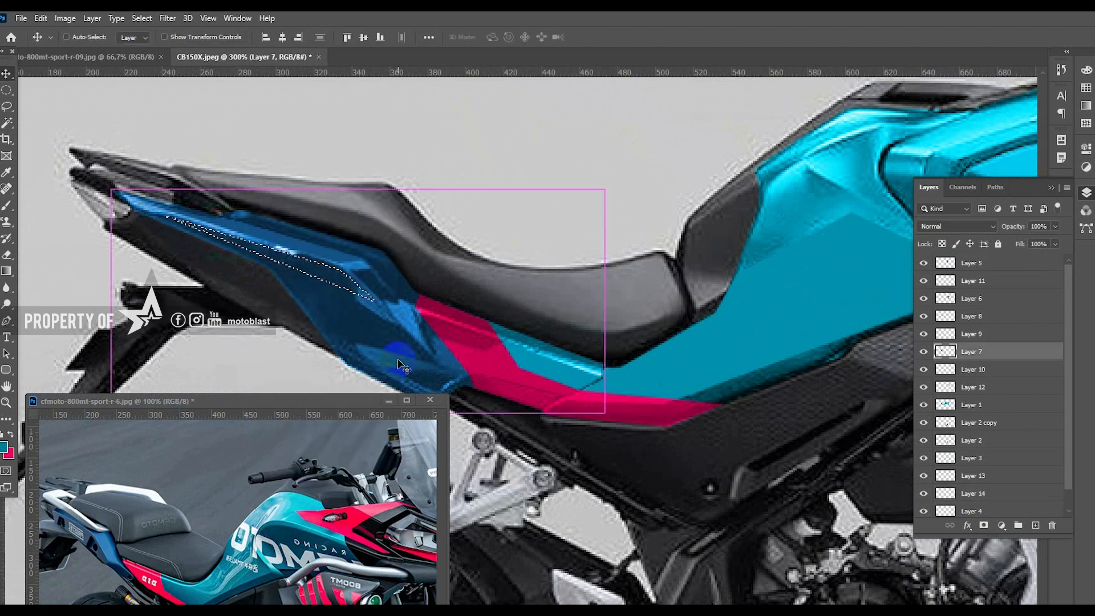
key("ctrl+j")
Colorize the copied tail stripe white with saturation 0 and lightness +97
key("ctrl+u")
left_click(1059, 431)
left_click_drag(973, 424, 999, 424)
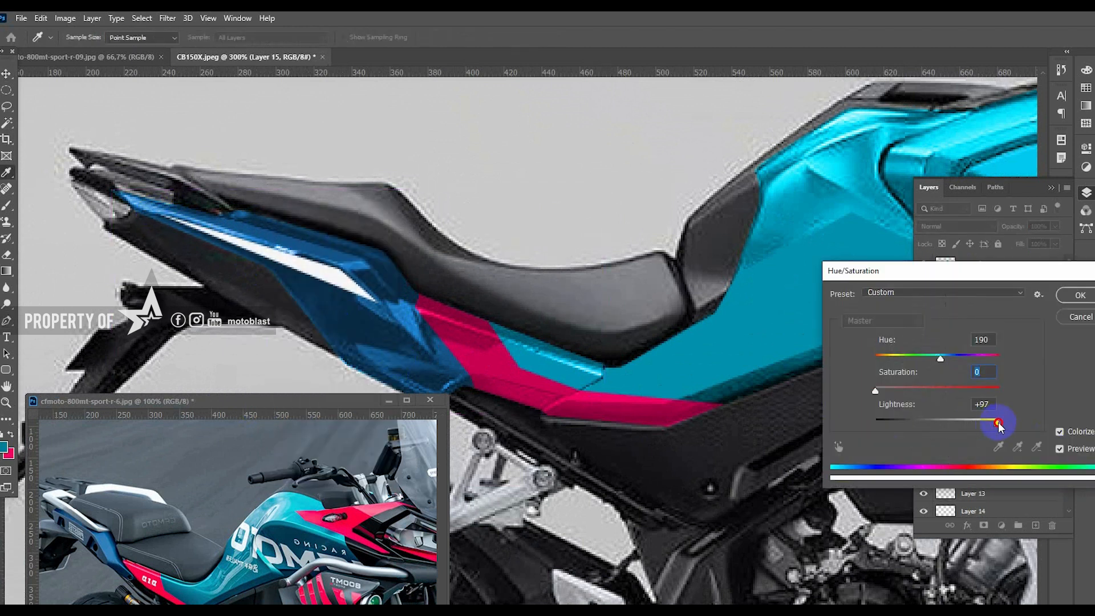
key("Return")
Compare the whole recoloured motorcycle with the full reference photo
left_click(377, 326)
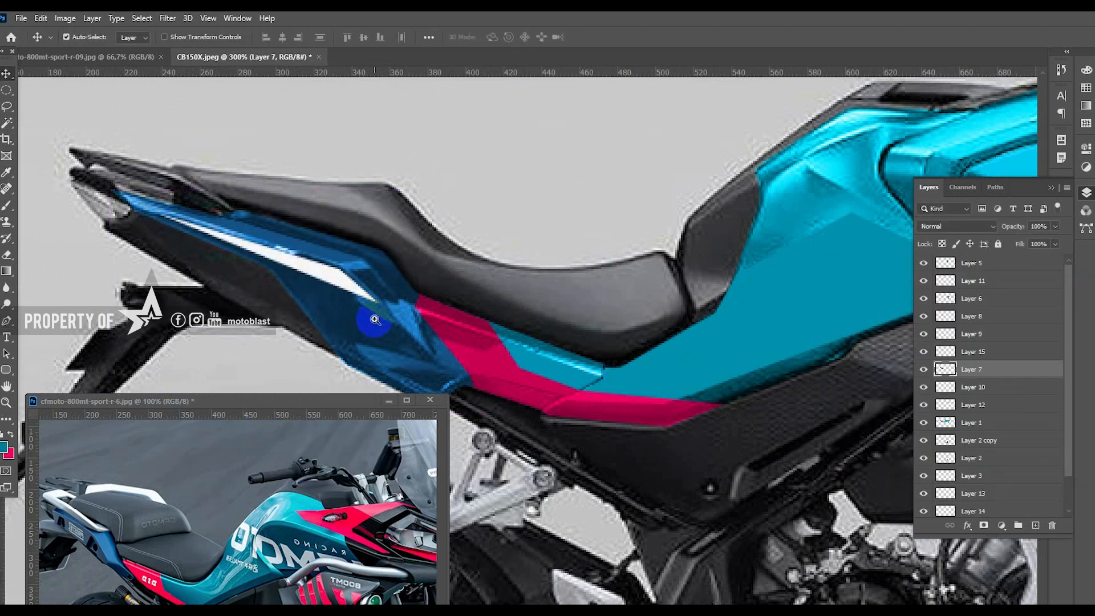
key("z")
left_click(375, 319, "alt")
left_click_drag(560, 274, 501, 222)
left_click_drag(371, 402, 257, 275)
left_click_drag(271, 406, 155, 414)
left_click(207, 418, "alt")
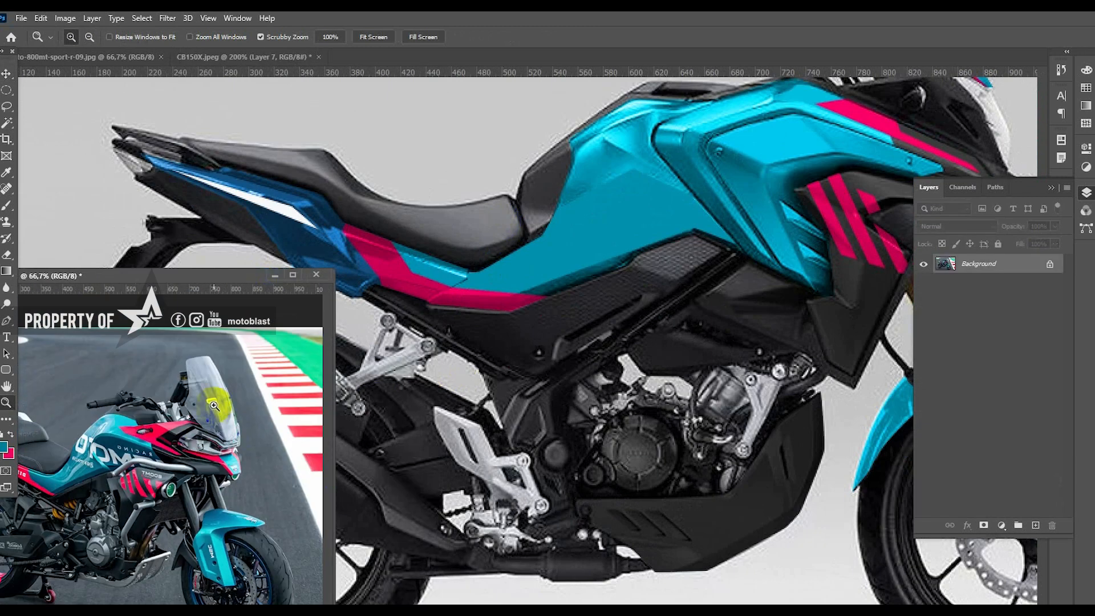
left_click(661, 379, "alt")
left_click(596, 459)
left_click_drag(593, 317, 541, 471)
left_click(100, 461)
left_click(201, 498, "alt")
left_click(741, 562)
left_click(736, 549, "alt")
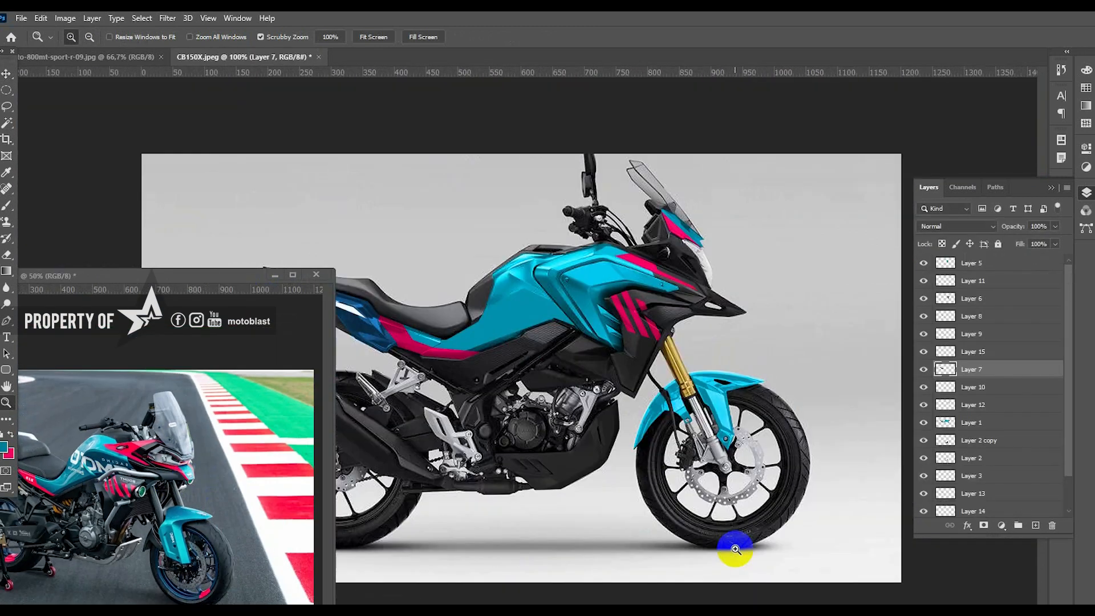
Activate Layer 5 and make a small elliptical selection around the rear screw of the teal tank side panel
left_click(581, 241)
left_click(571, 314)
key("v")
left_click(609, 329)
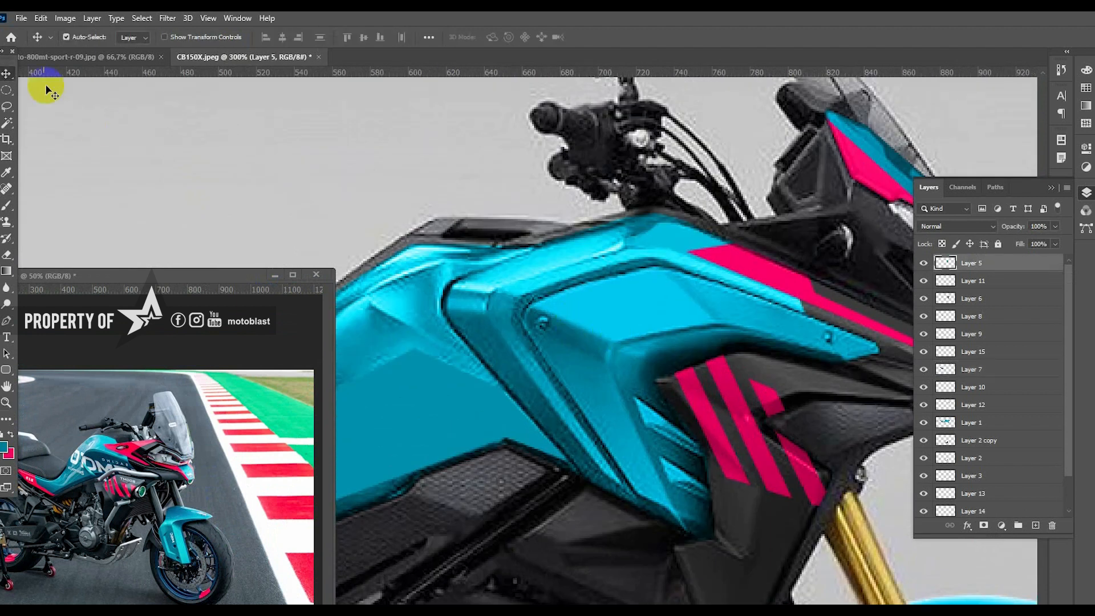
key("m")
left_click_drag(536, 316, 546, 325)
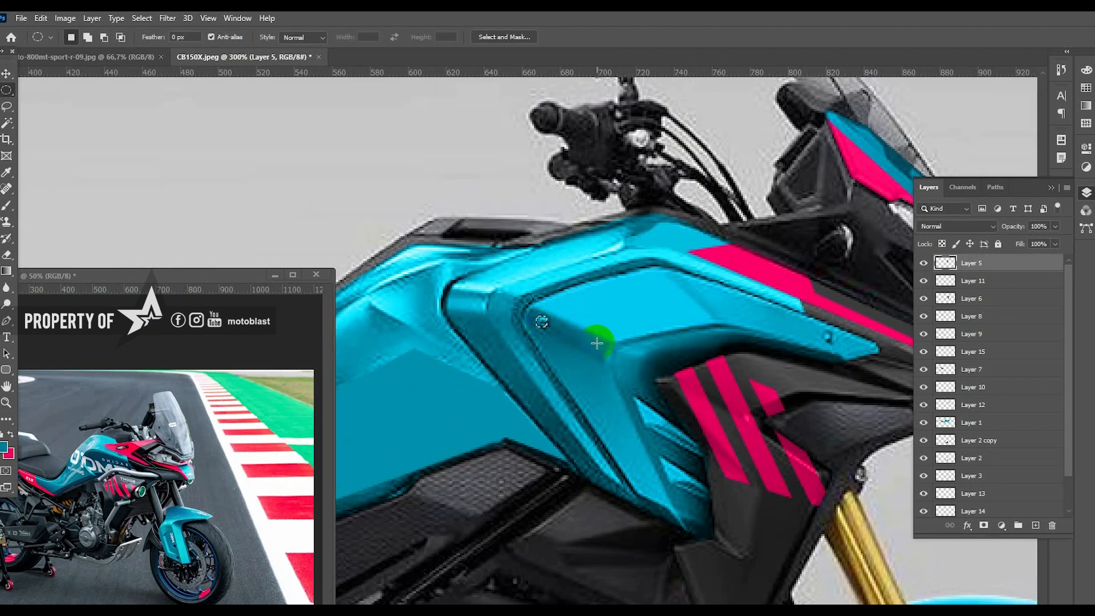
Clear the teal colour from the selected rear screw, checking Layer 1 by hiding and showing it
key("v")
left_click(592, 256)
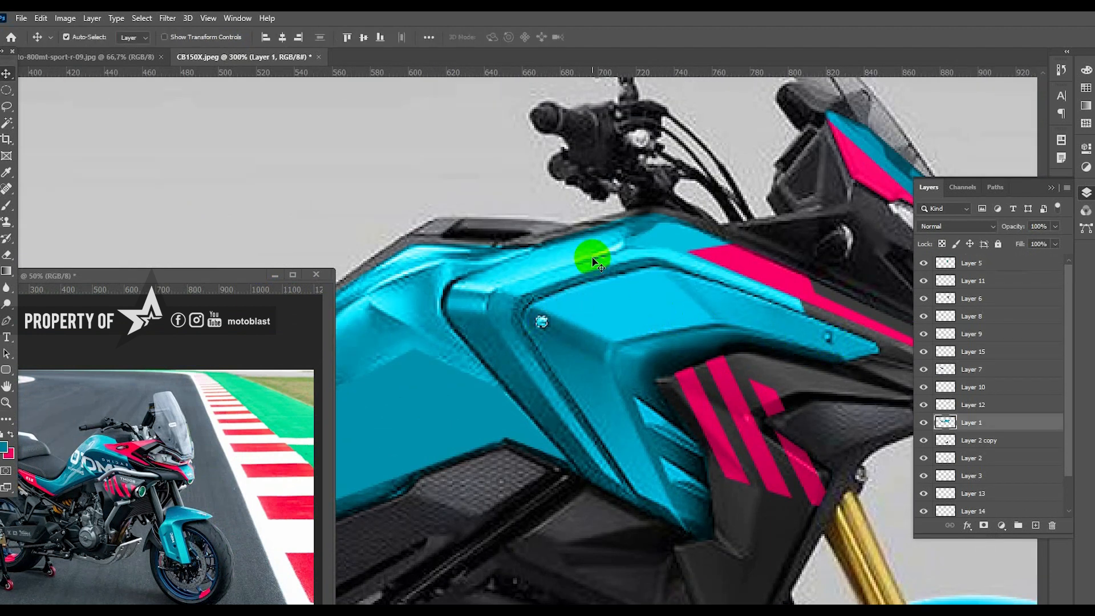
left_click(923, 423)
left_click(923, 424)
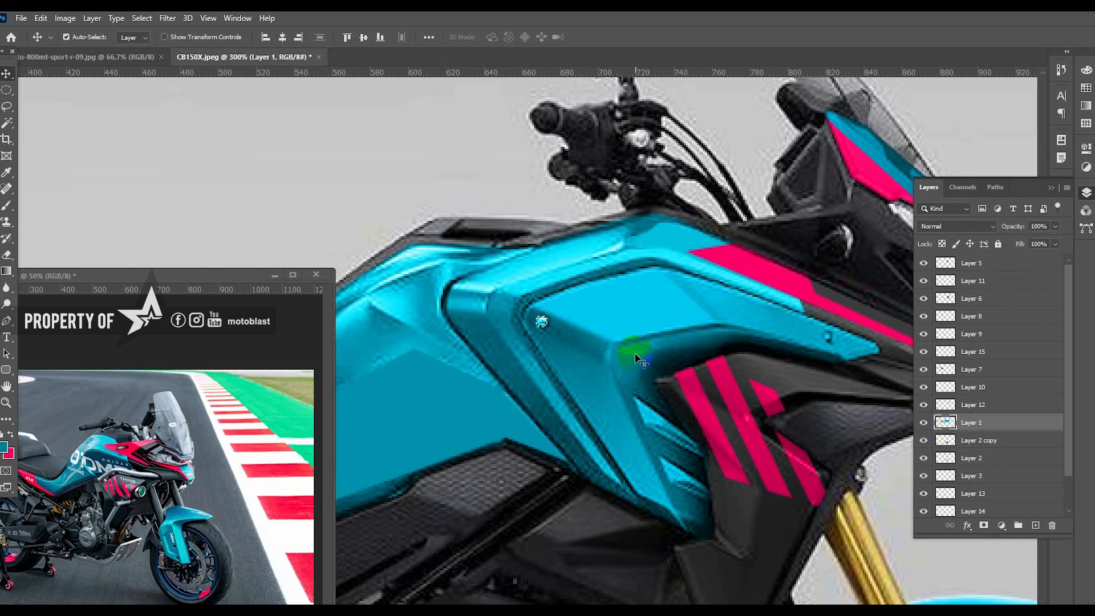
left_click(923, 422)
left_click(924, 422)
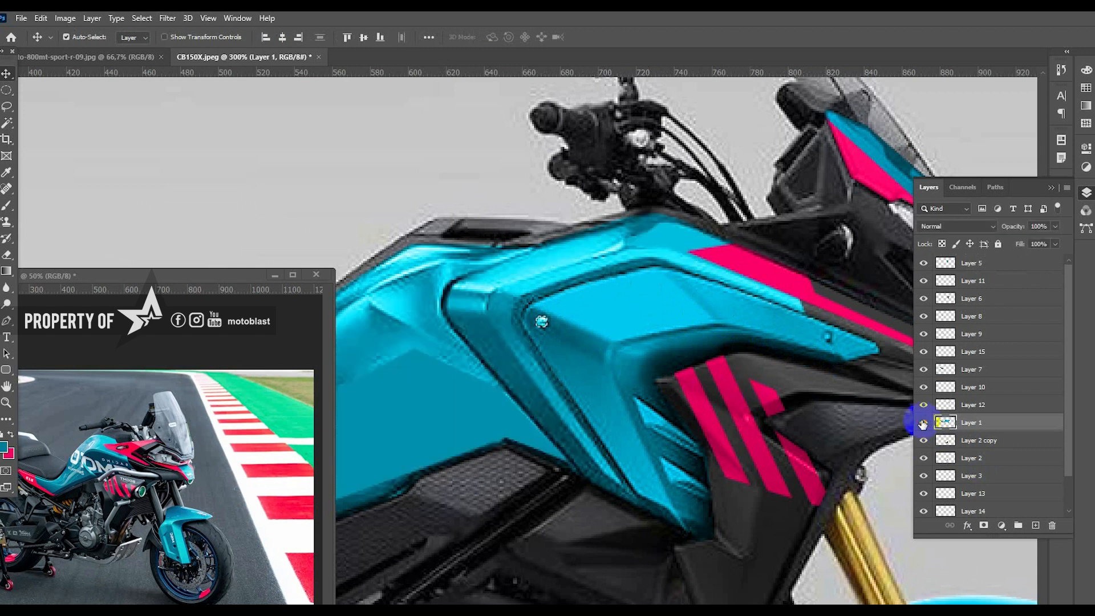
left_click(640, 313)
left_click(422, 323)
left_click(500, 328)
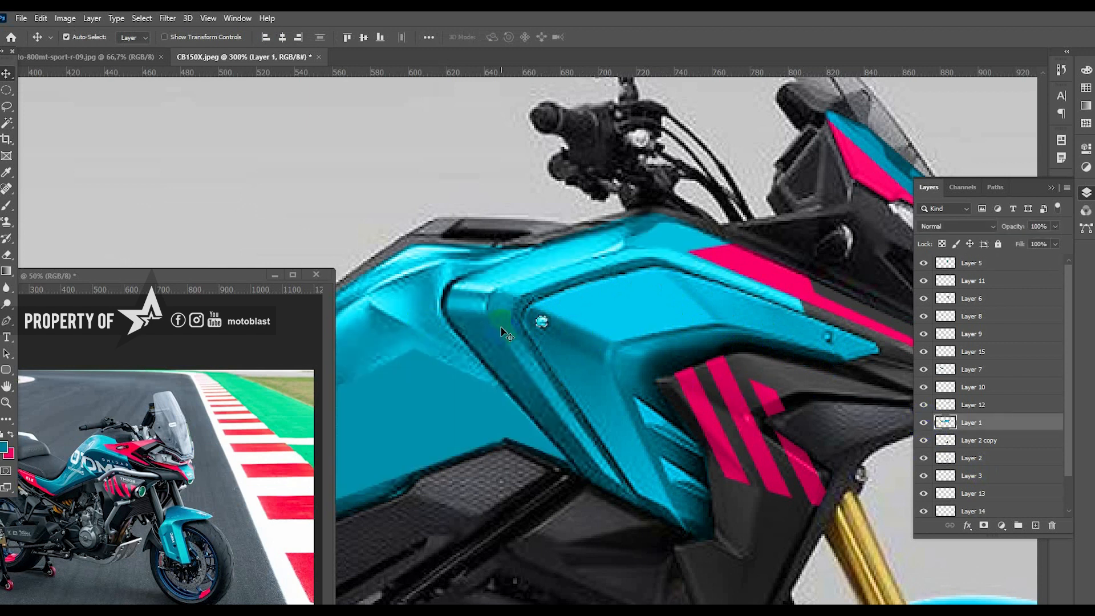
Select the side panel's front screw with an elliptical selection and clear its teal colour on Layer 5 and Layer 1
key("m")
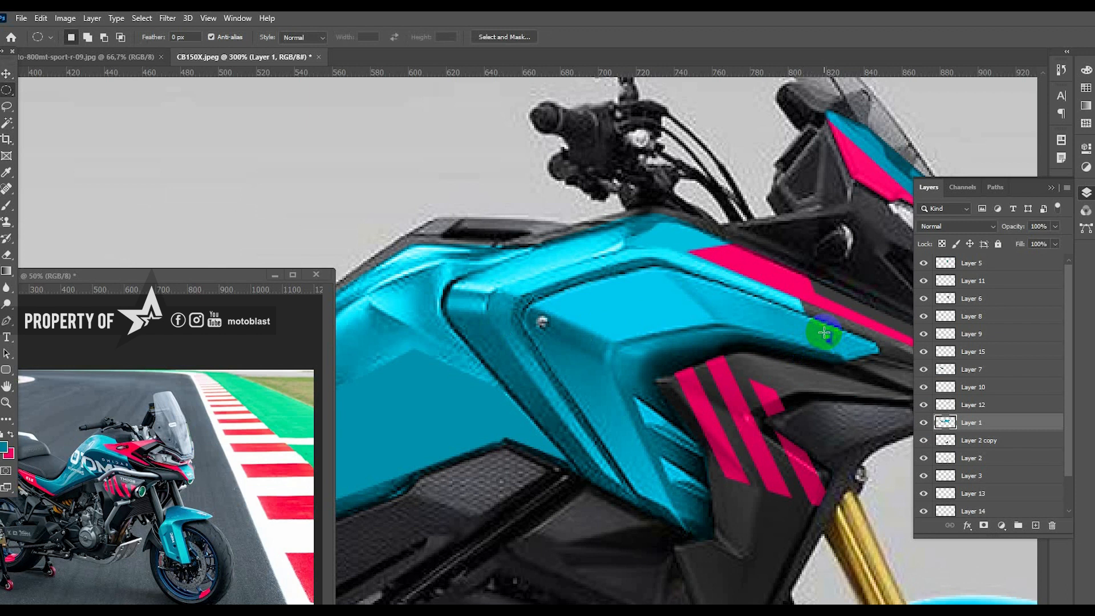
left_click_drag(824, 333, 833, 342)
key("v")
left_click(839, 344)
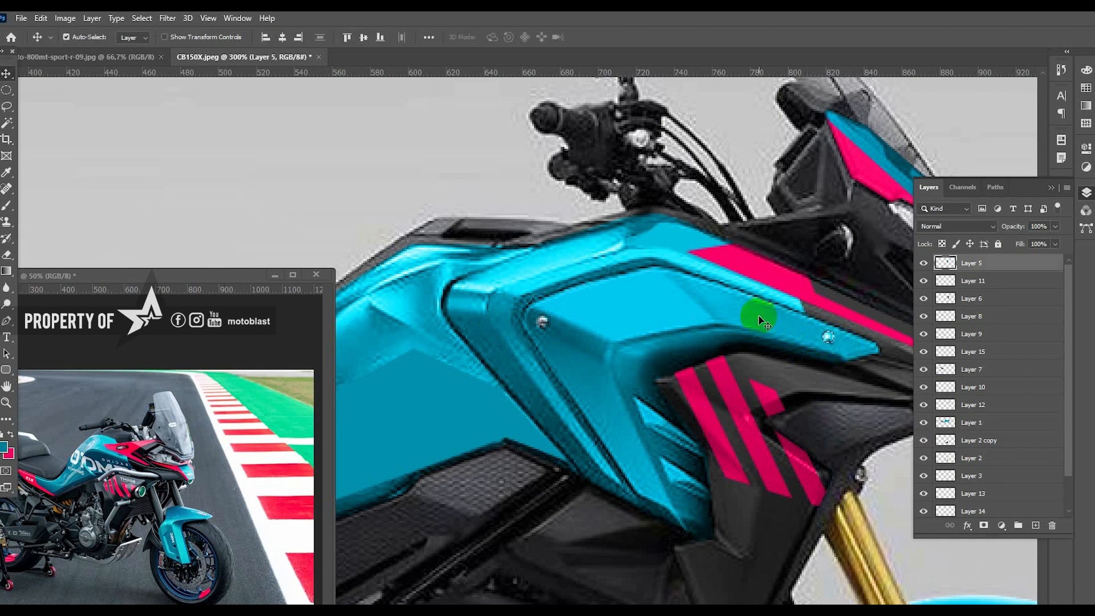
left_click(666, 249)
scroll(666, 249, "down", 4)
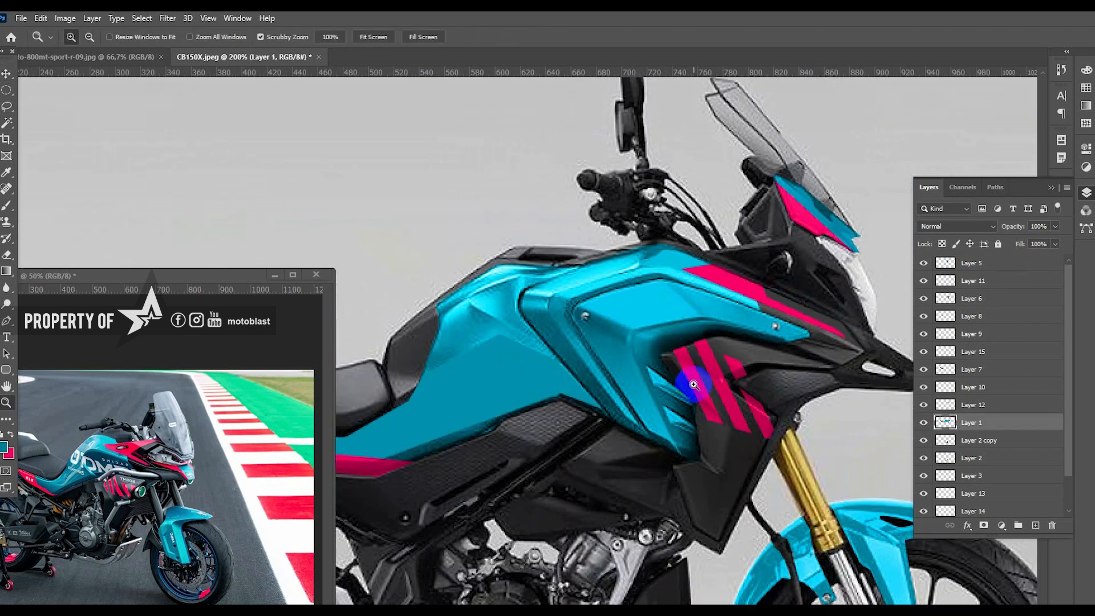
Save the motorcycle artwork as CB150X.psd with maximum compatibility
key("ctrl+shift+s")
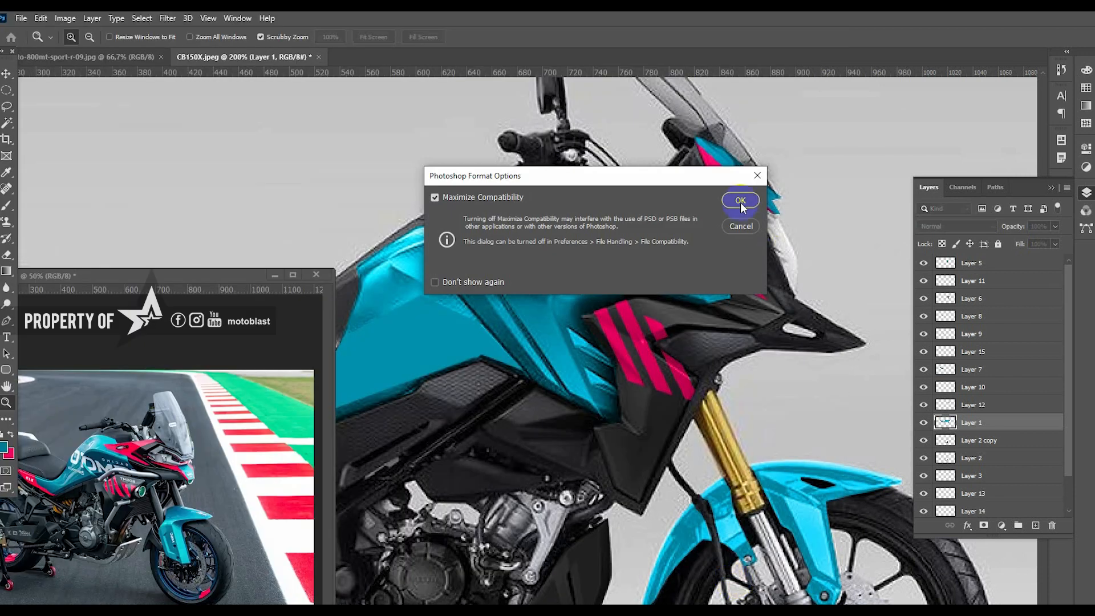
left_click(741, 209)
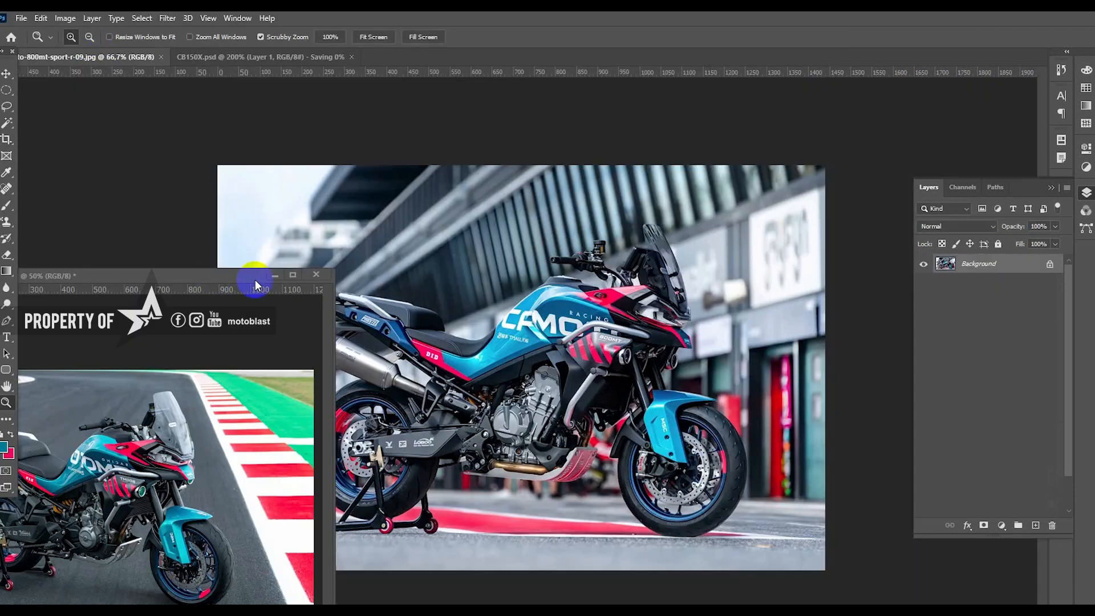
Float the 800mt-sport-r-09.jpg reference photo in its own window beside the CB150X tank and front fairing
left_click(254, 278)
left_click_drag(147, 59, 134, 136)
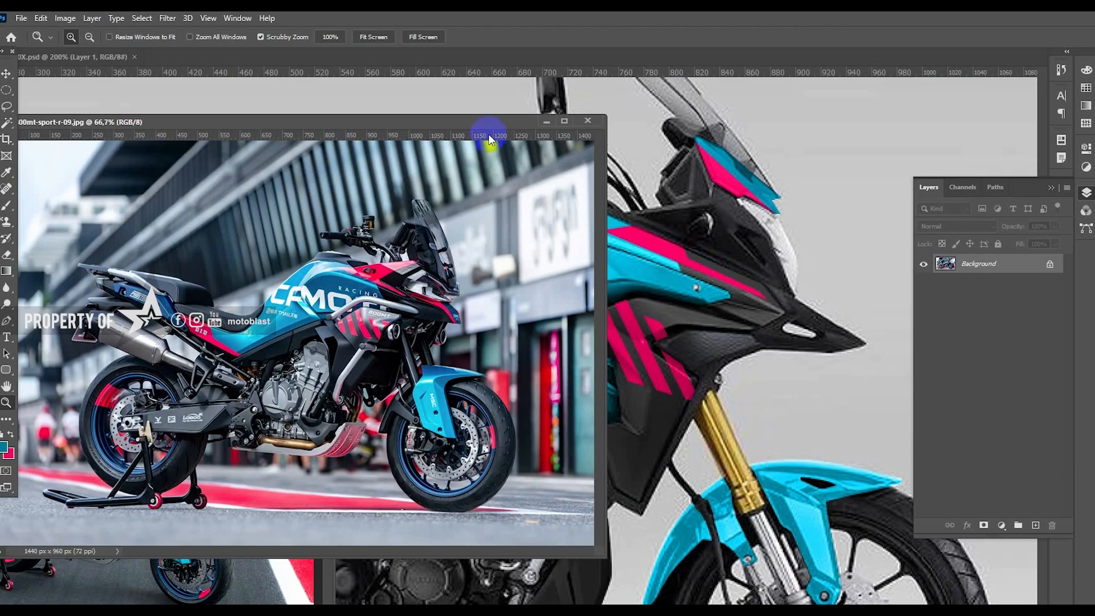
left_click_drag(488, 126, 413, 254)
left_click(679, 313)
scroll(720, 271, "up", 1)
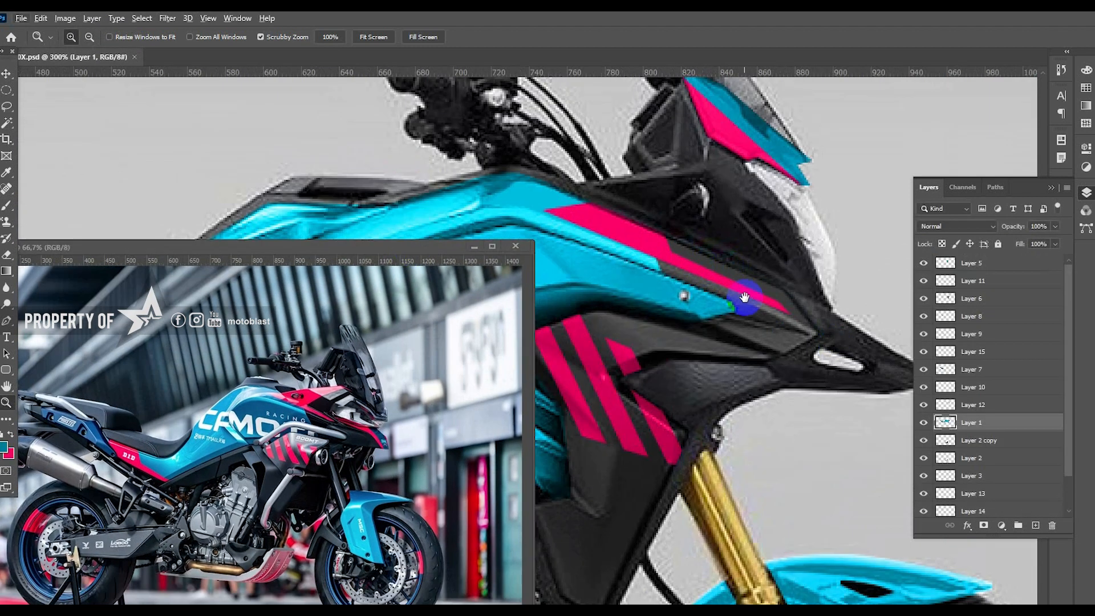
left_click_drag(744, 296, 727, 232)
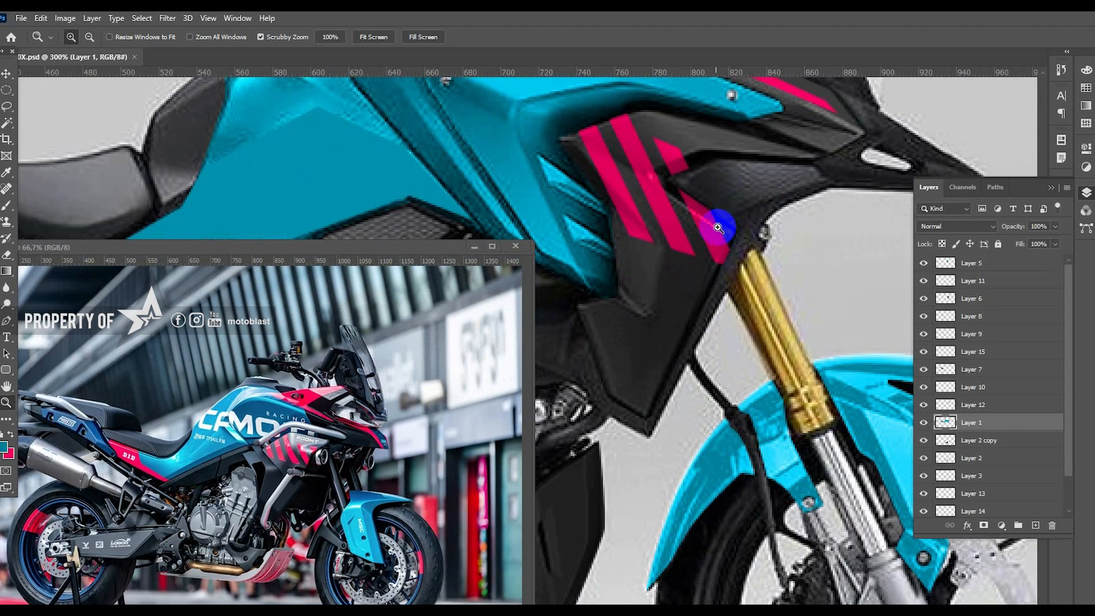
scroll(684, 182, "down", 1)
left_click_drag(659, 149, 683, 182)
Add the text RACING in white over the motorcycle's tank side panel
key("t")
left_click(600, 174)
type("racin")
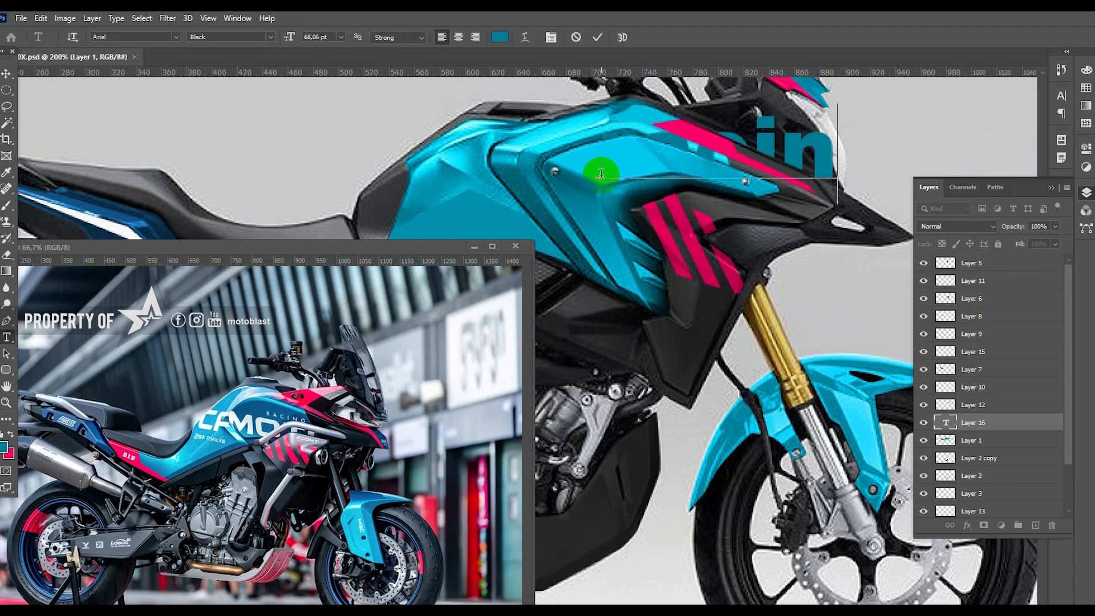
type("g")
key("ctrl+a")
left_click(2, 435)
left_click(10, 435)
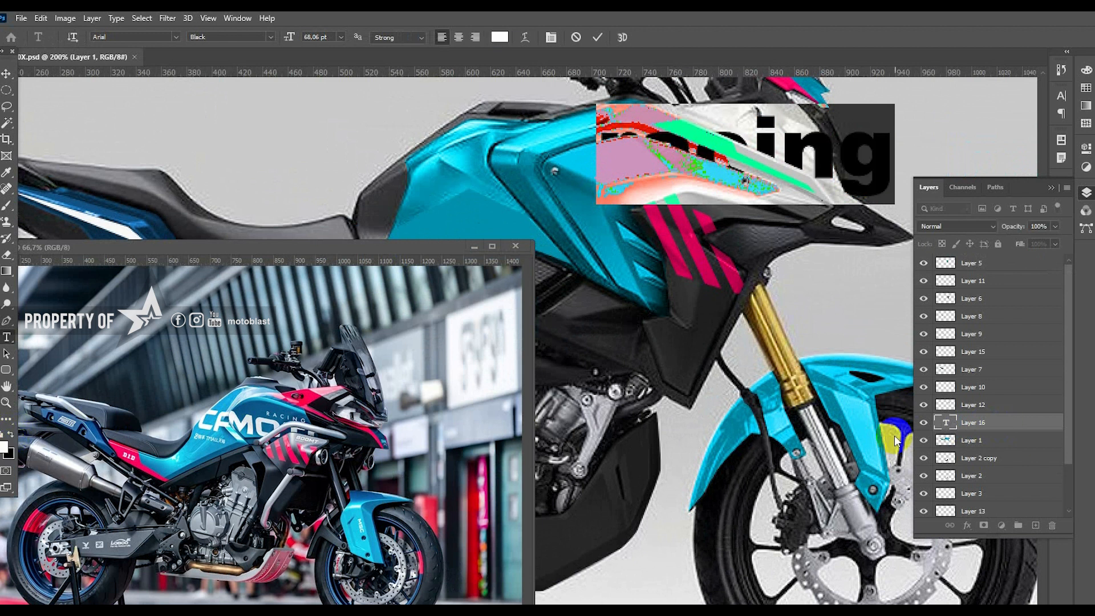
type("RACING")
left_click(861, 407)
Shift the RACING text back over the tank side and bring its layer above Layer 5
left_click_drag(972, 422, 972, 311)
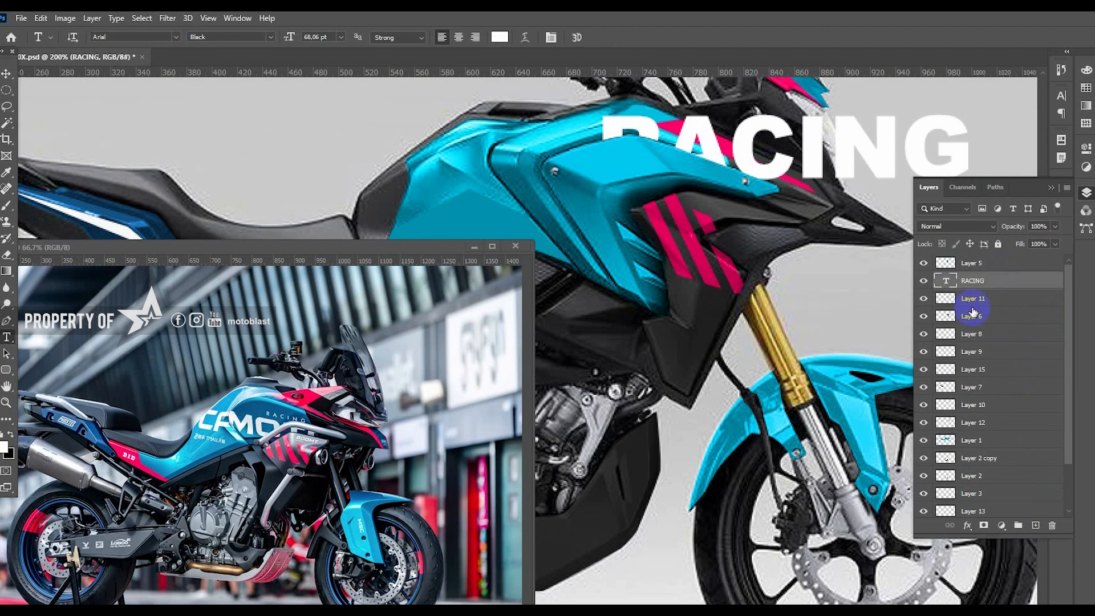
key("v")
left_click_drag(883, 172, 814, 191)
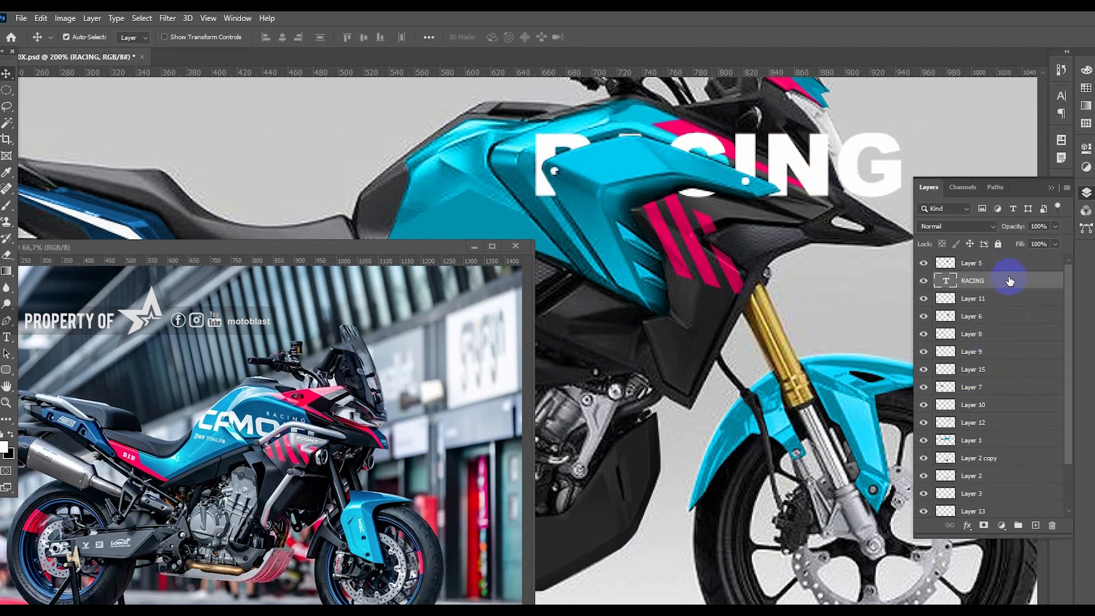
left_click_drag(1010, 281, 975, 258)
Set the RACING text's font to Century Gothic Regular
key("t")
left_click(175, 37)
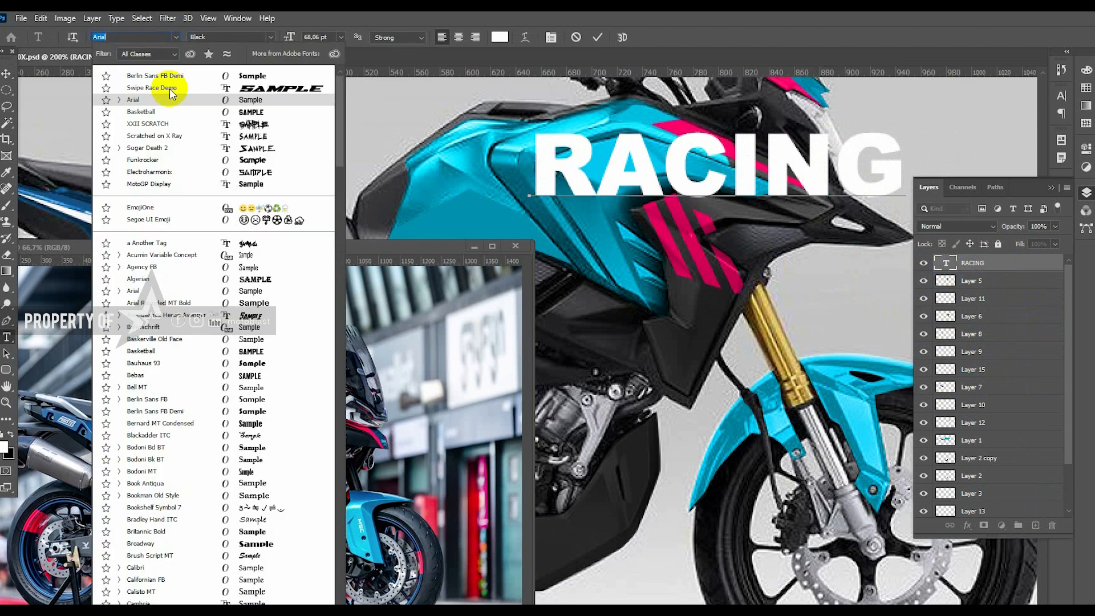
scroll(169, 298, "down", 3)
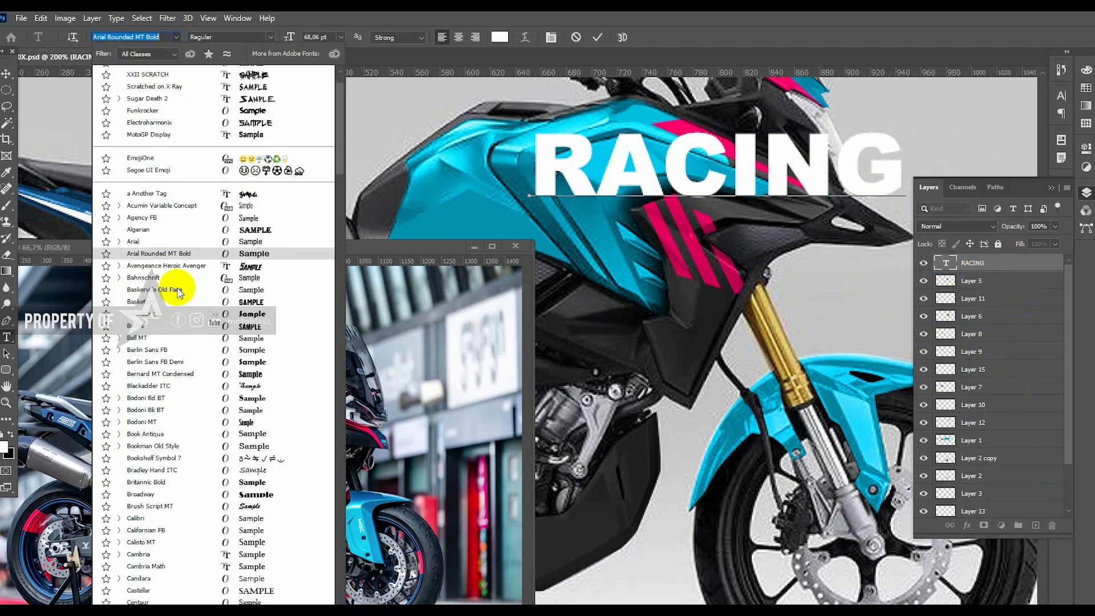
type("CENTURY")
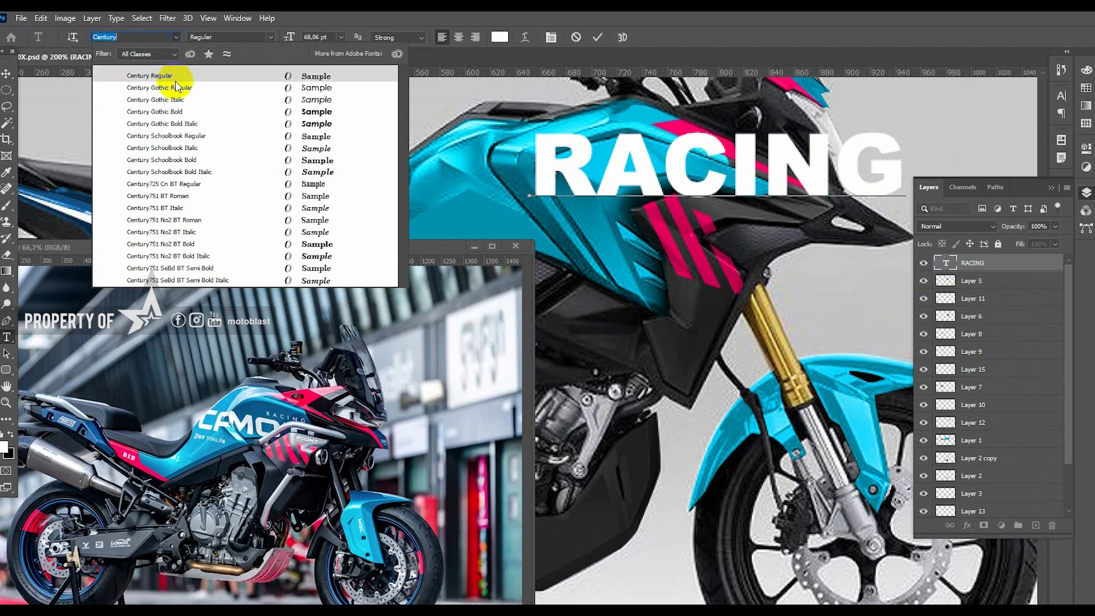
left_click(175, 88)
key("ctrl+a")
left_click(176, 37)
left_click(139, 86)
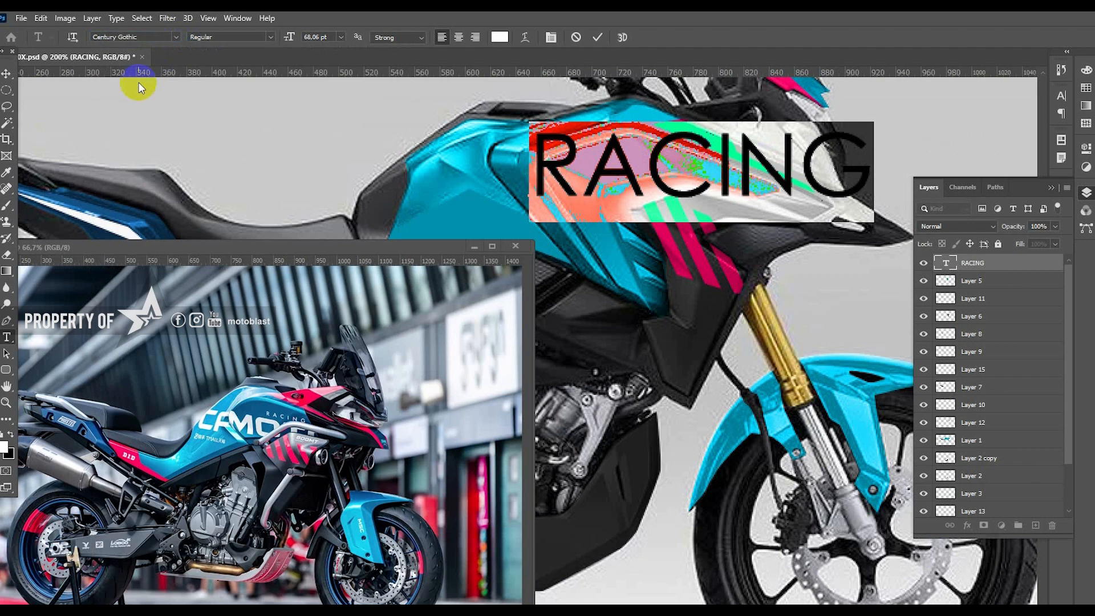
Shrink the RACING text to 11.64 pt and tilt it along the teal side panel
left_click(6, 74)
key("ctrl+t")
left_click_drag(909, 107, 675, 160)
key("Return")
Try MotoGP Display Bold with a letter tracking of 200 on the RACING text
key("t")
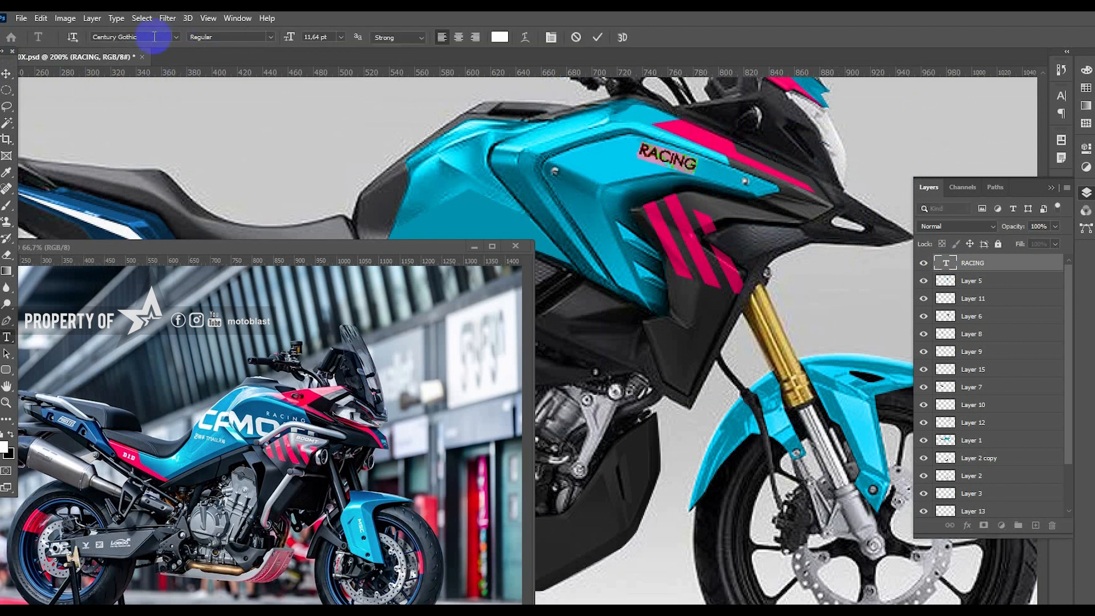
type("MotoGP Display")
key("Return")
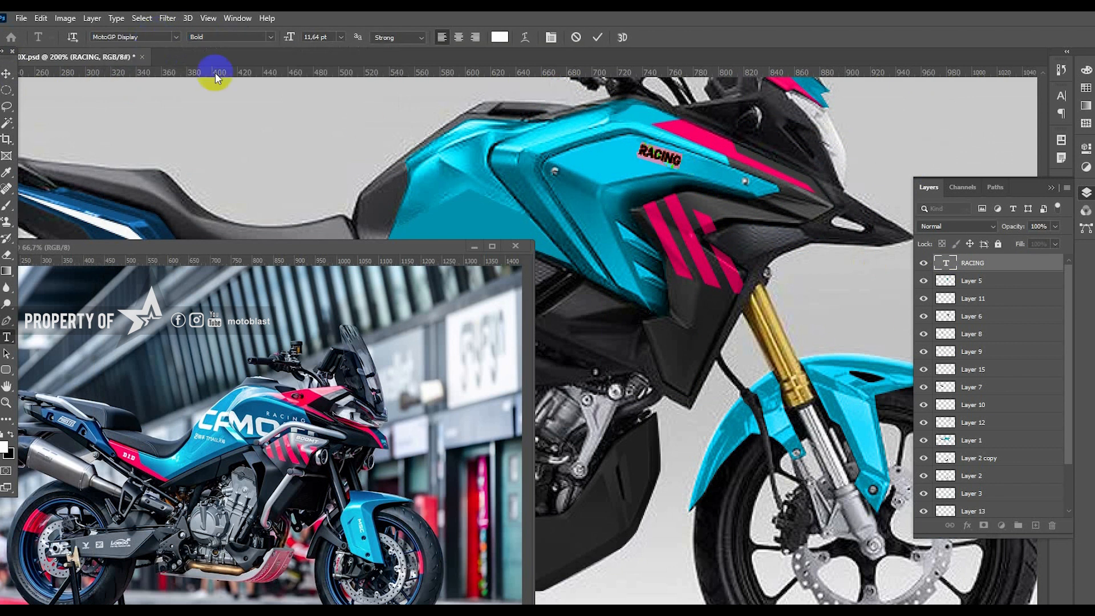
left_click(550, 37)
left_click(1040, 142)
left_click(1020, 293)
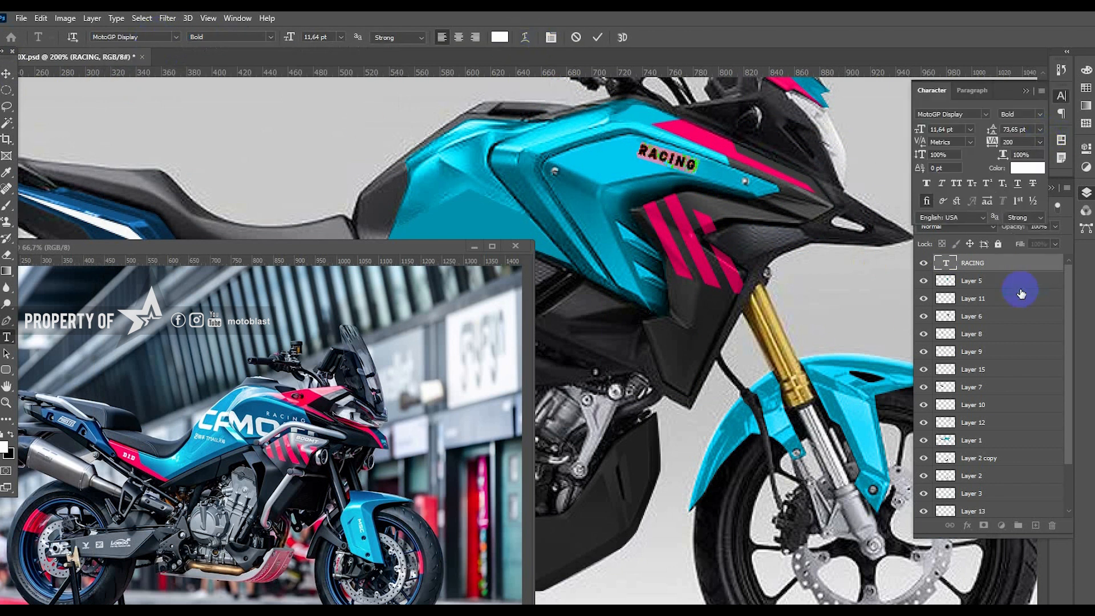
Set the RACING text to Century Gothic Regular with a letter tracking of 700
left_click(136, 37)
left_click(176, 36)
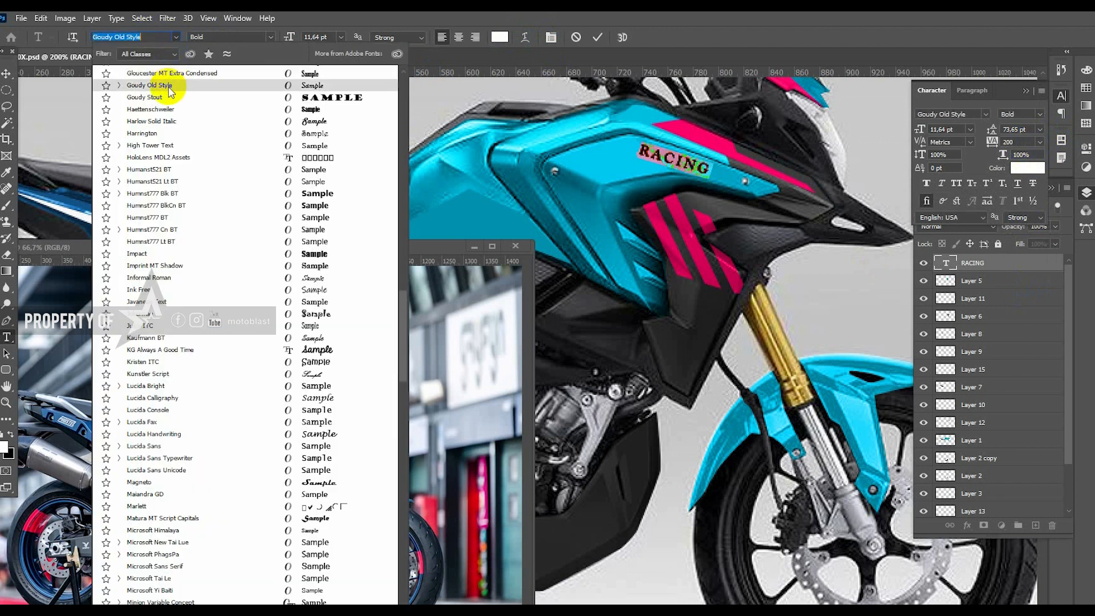
type("CENT")
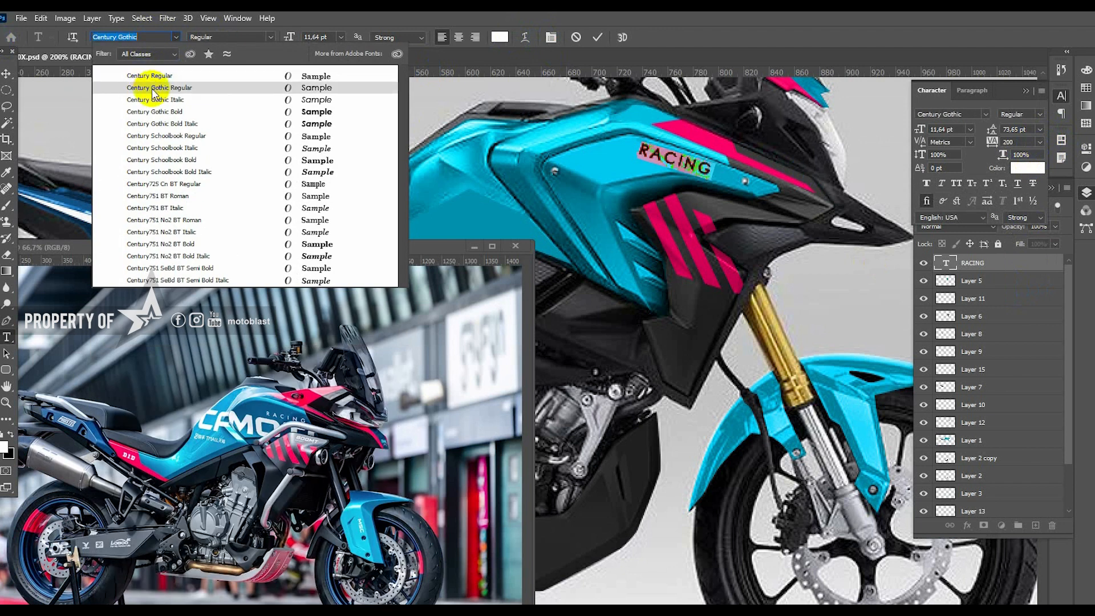
left_click(157, 88)
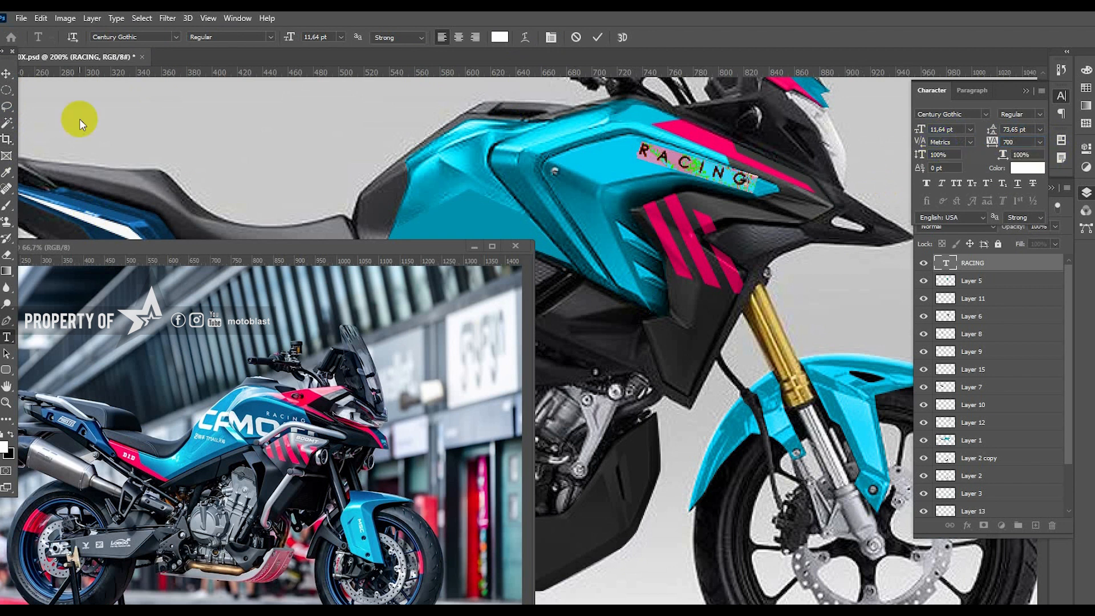
Reduce the RACING text to 8.76 pt and fit it near the front end of the teal side panel
left_click(6, 74)
key("ctrl+t")
left_click_drag(756, 193, 727, 180)
Duplicate the RACING text toward the rear of the side panel and change the copy to CB150X in MotoGP Display Bold
left_click_drag(741, 181, 601, 174)
key("Return")
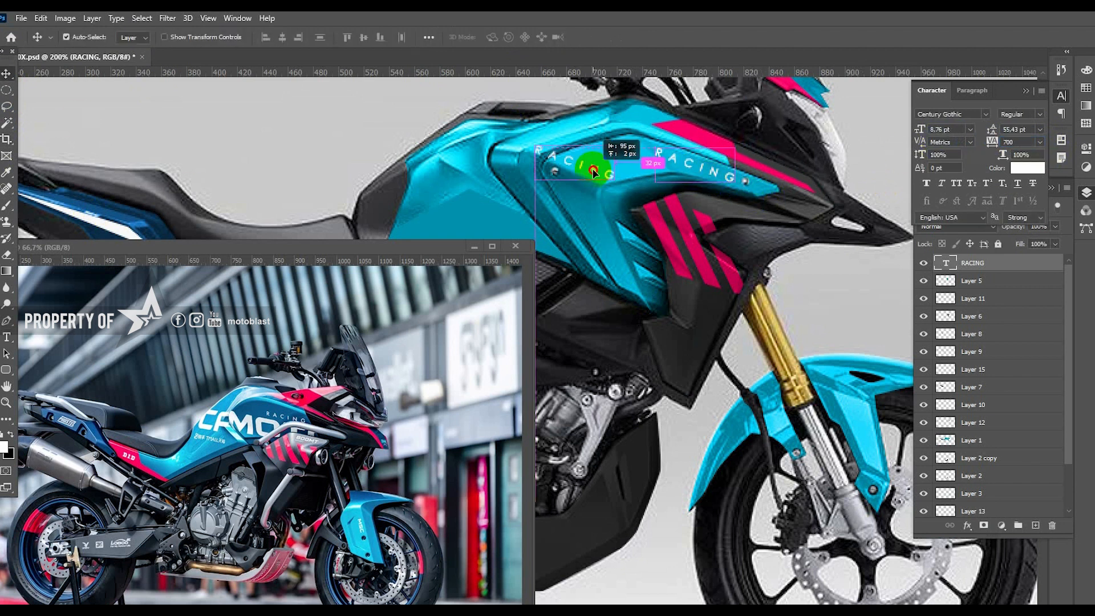
double_click(946, 264)
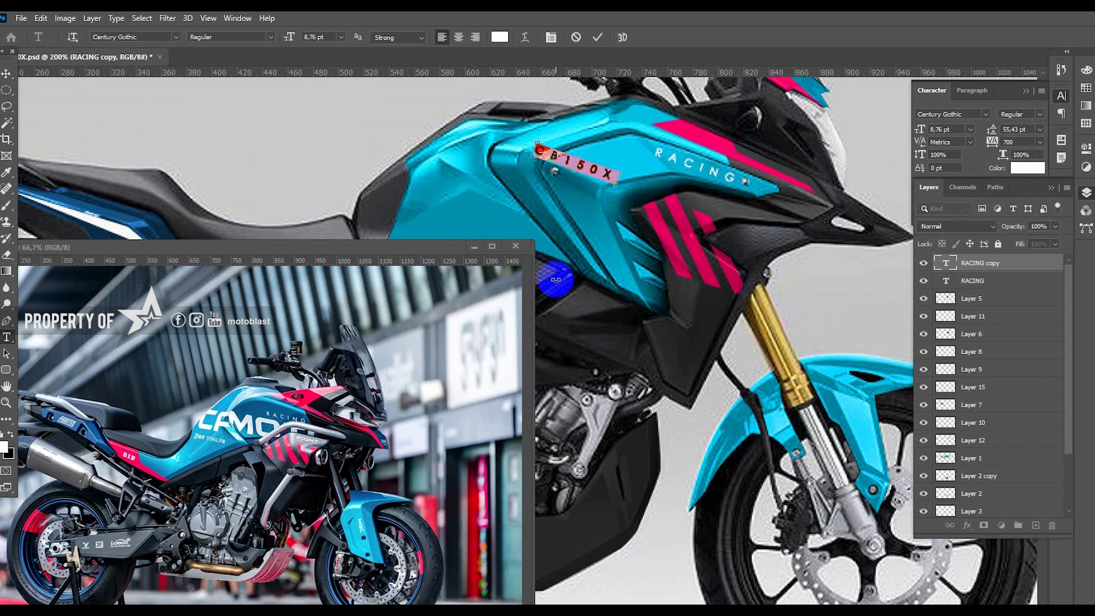
type("moto")
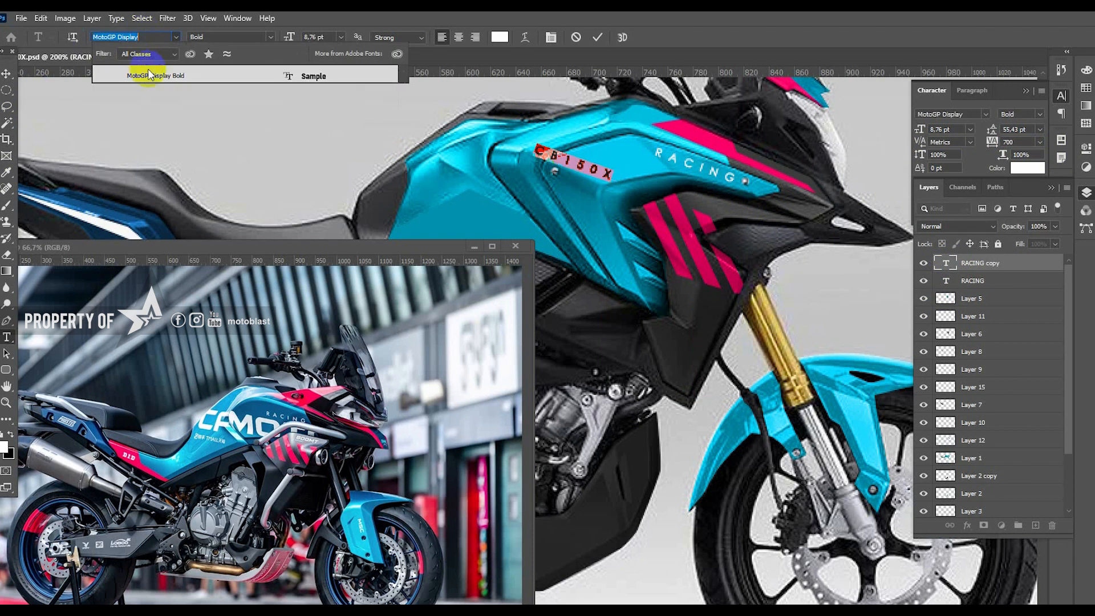
left_click(149, 75)
Enlarge the CB150X text to 33.05 pt and position it across the tank and side panel
left_click(4, 74)
key("ctrl+t")
left_click_drag(615, 181, 829, 273)
left_click_drag(690, 215, 617, 206)
key("Return")
Change the CB150X text's font to Spy Agency Regular and replace its zero with the letter O
double_click(942, 269)
left_click(150, 38)
type("spy")
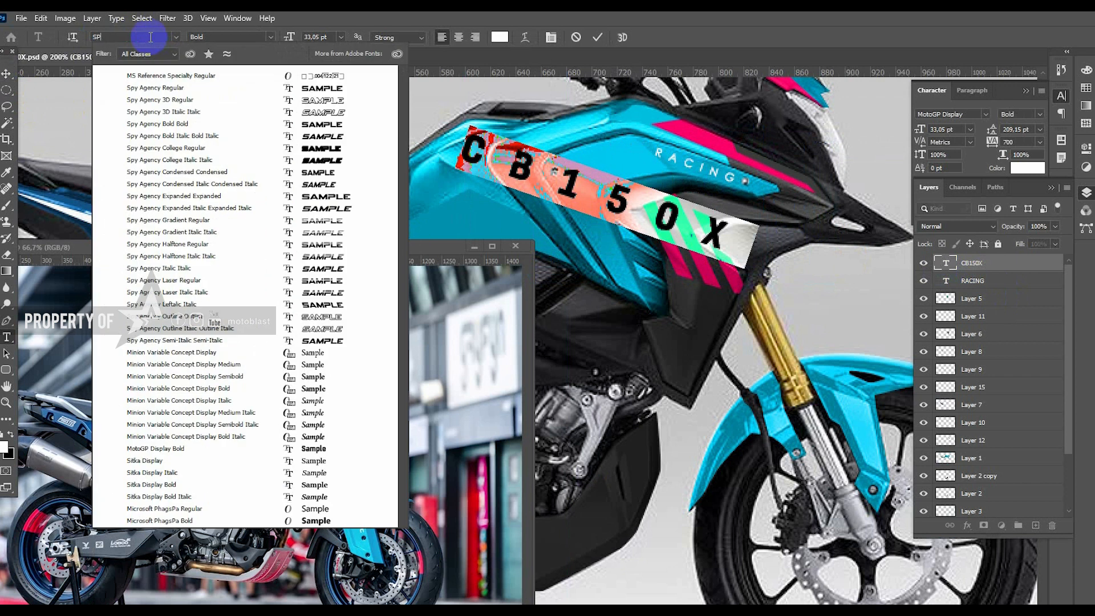
key("Return")
left_click(707, 227)
type("0")
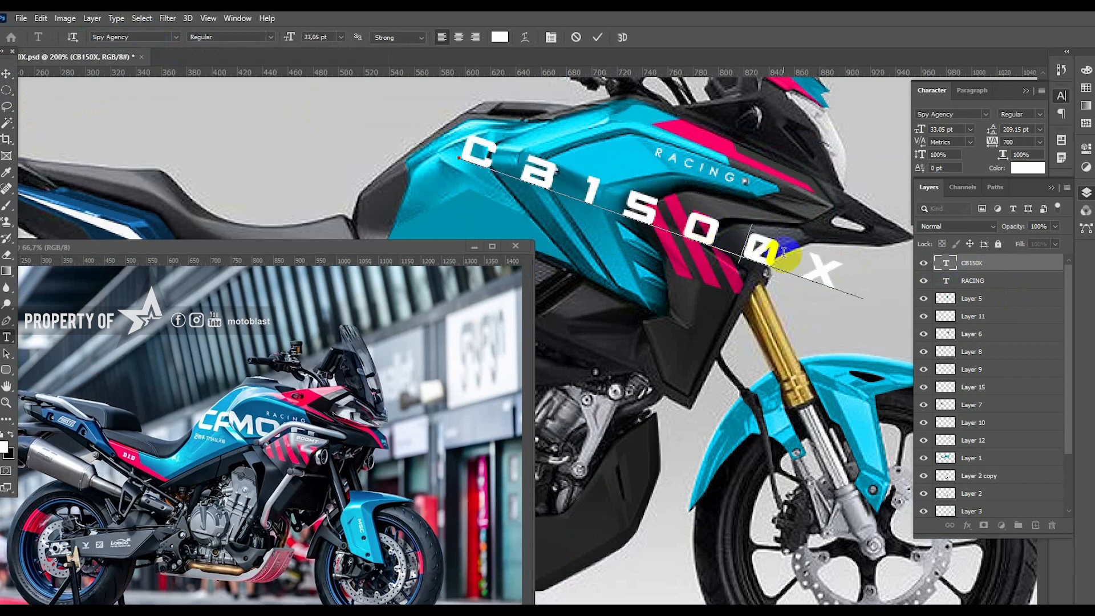
double_click(764, 251)
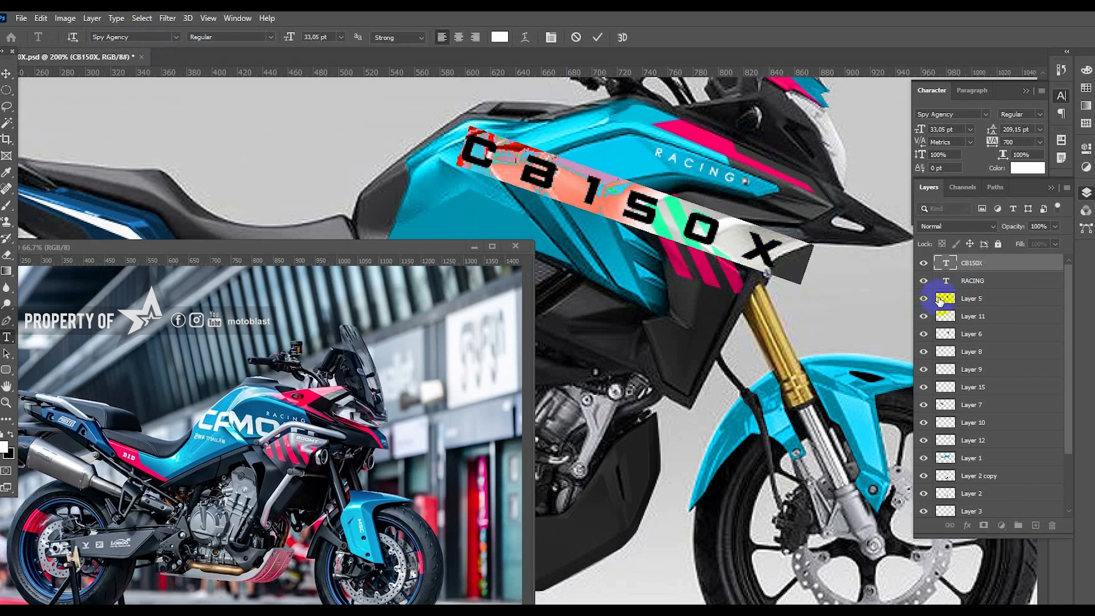
Set the CB15OX text's tracking to 0, then resize it to 37.74 pt and angle it along the upper tank side
left_click(1041, 142)
left_click(1031, 218)
left_click(6, 74)
key("ctrl+t")
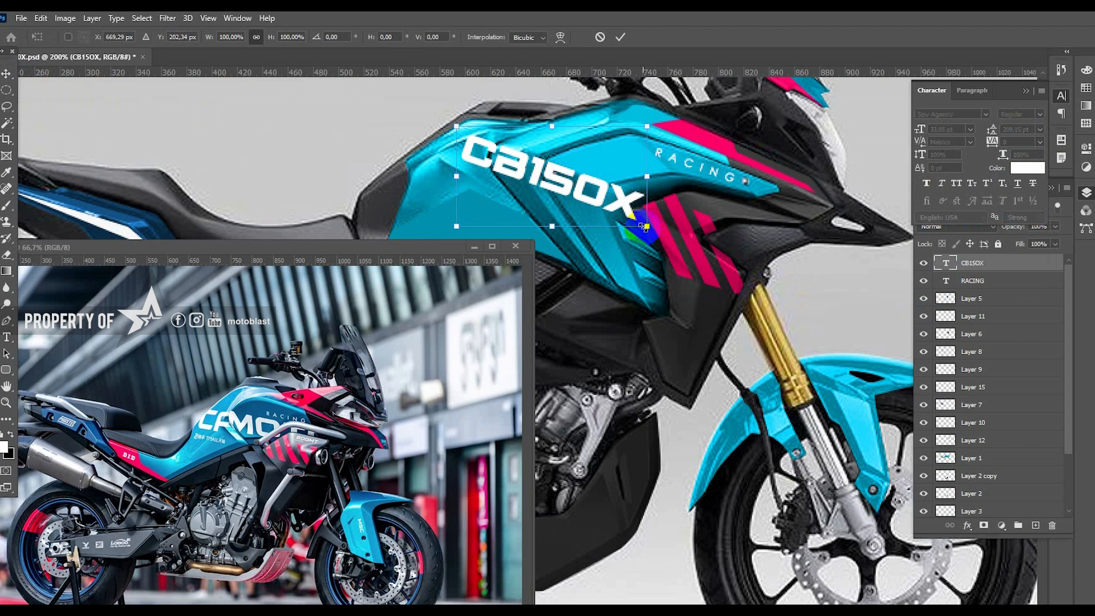
left_click_drag(644, 227, 657, 234)
left_click_drag(719, 247, 726, 235)
mouse_move(593, 185)
left_mouse_down()
mouse_move(558, 182)
mouse_move(600, 164)
left_mouse_up()
left_click_drag(458, 113, 440, 108)
key("Return")
Load Layer 1's outline as a selection and mask the CB15OX text layer with it
left_click(972, 420)
left_click(947, 458, "ctrl")
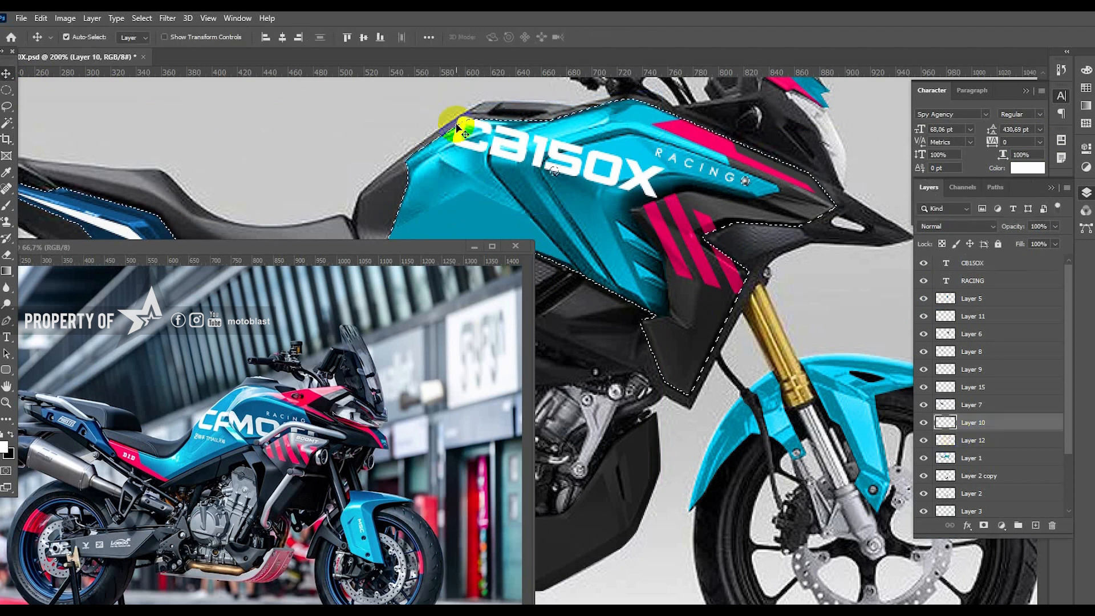
left_click(461, 125)
left_click(984, 525)
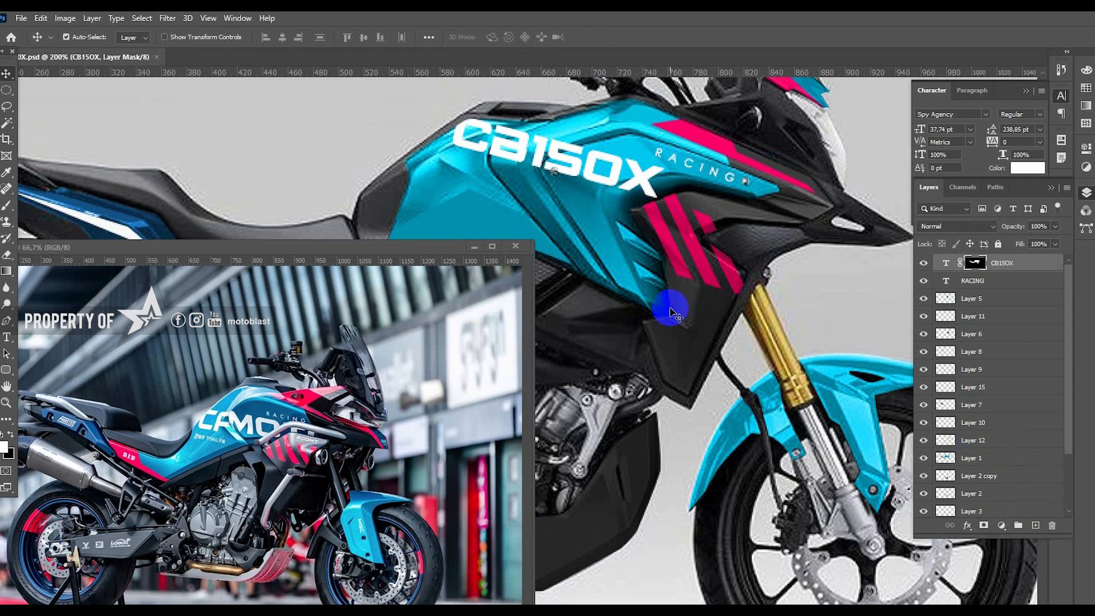
Sample the teal of the reference motorcycle's lower tank side as the foreground colour
left_click(214, 449, "ctrl")
left_click(213, 457, "ctrl")
left_click(210, 466, "alt")
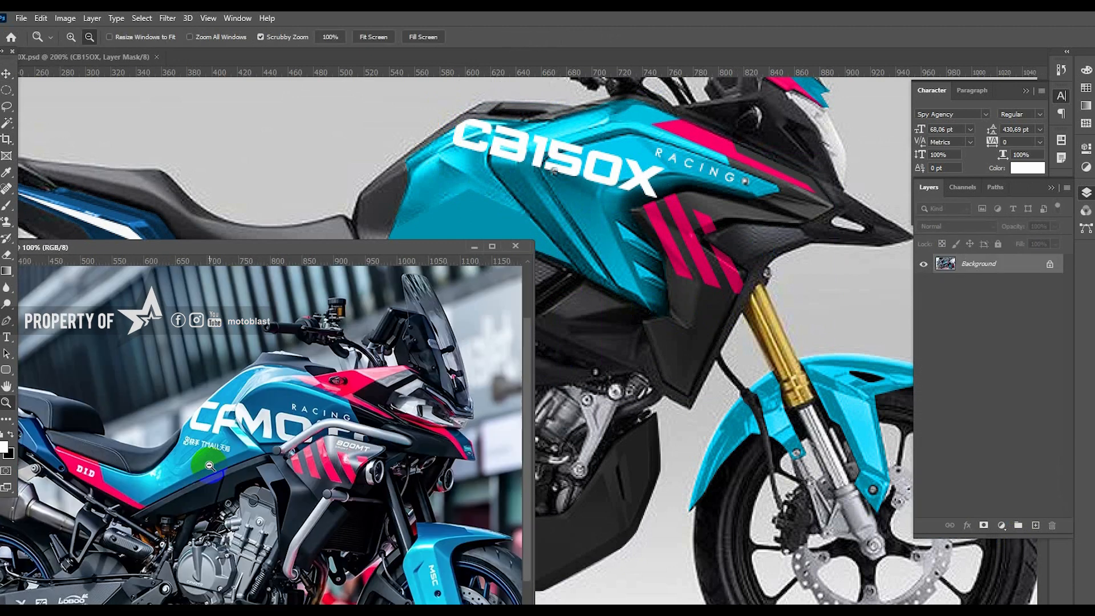
left_click(5, 448)
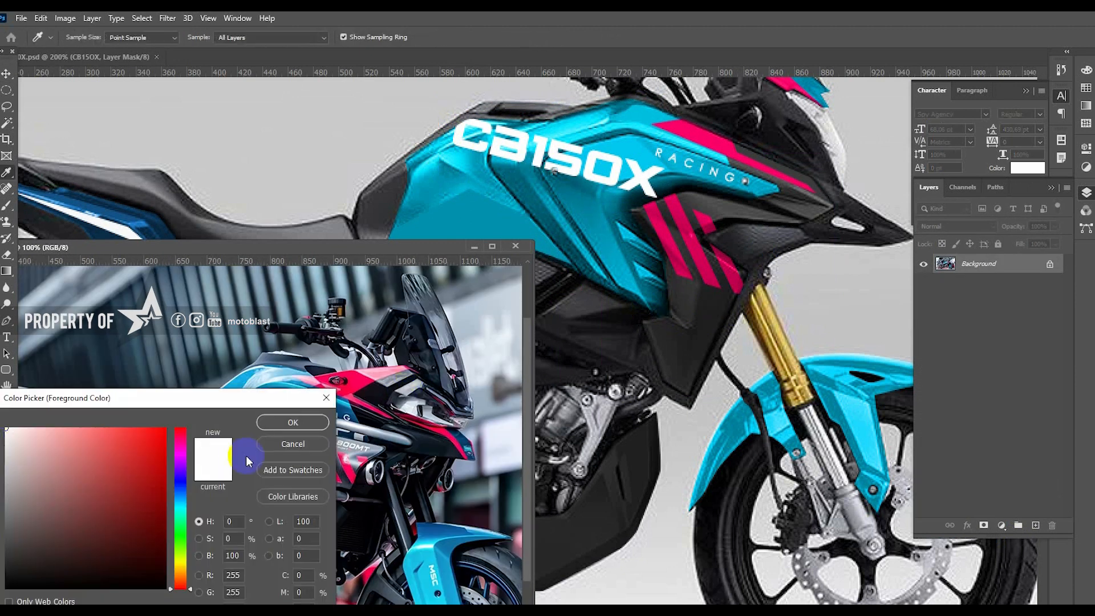
left_click_drag(231, 396, 214, 560)
left_click(213, 466)
left_click(285, 585)
Colorize the Layer 5 side panel with hue 193, saturation 100 and lightness +5
left_click(567, 265)
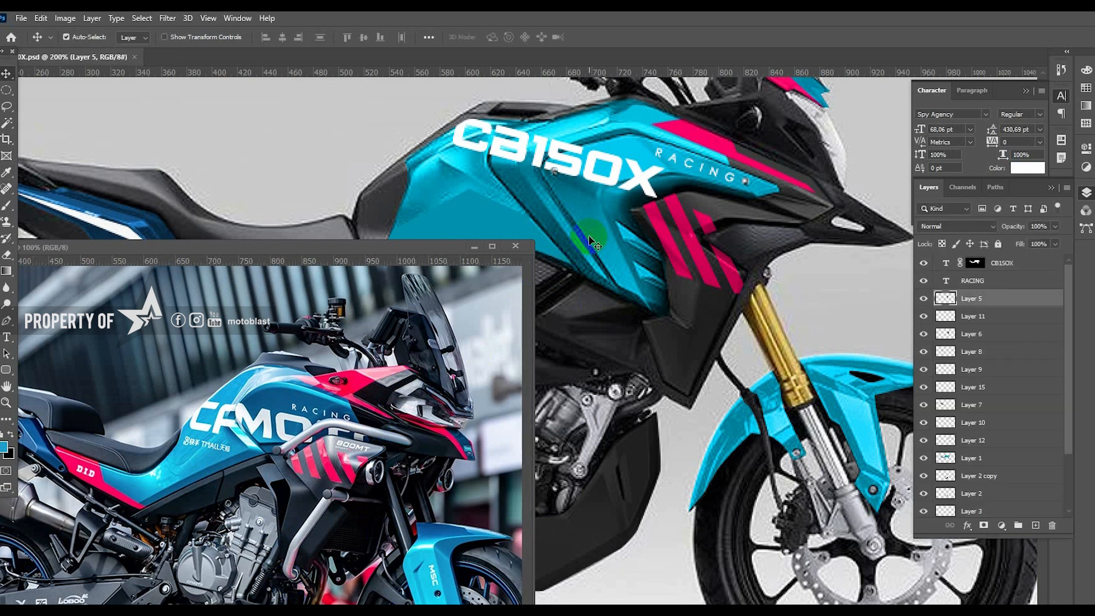
key("ctrl+u")
left_click(1060, 431)
left_click_drag(907, 390, 1045, 388)
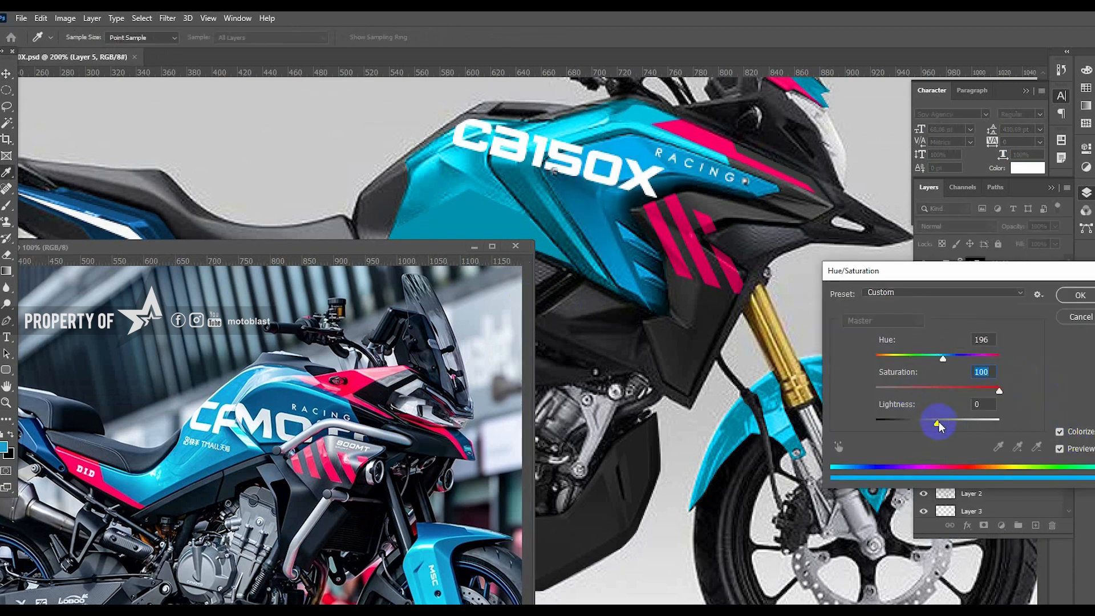
left_click_drag(938, 423, 944, 423)
left_click_drag(945, 363, 943, 359)
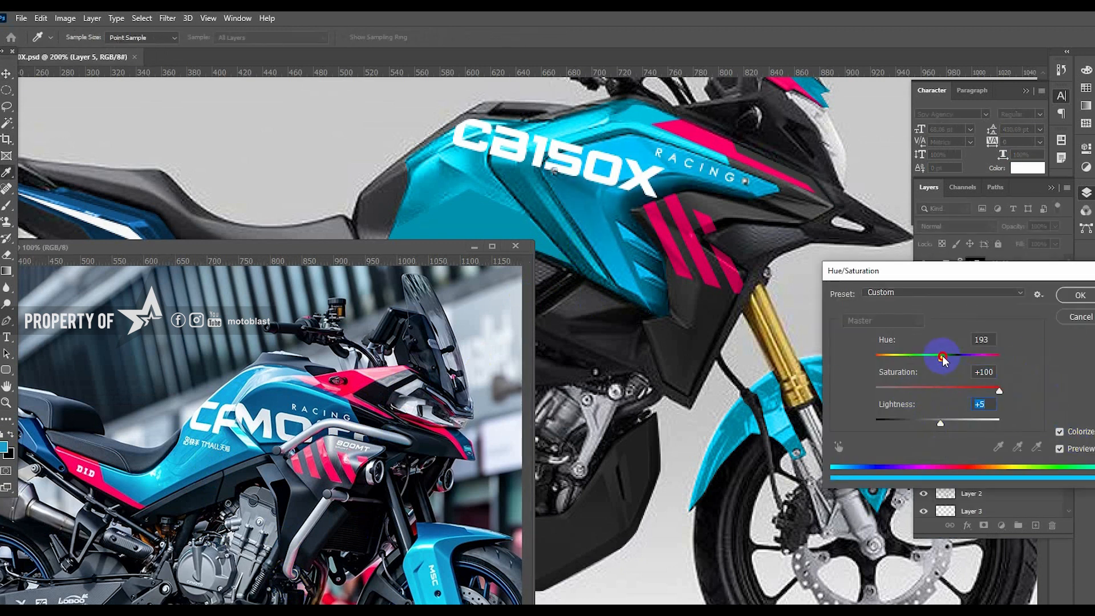
key("Return")
Colorize the Layer 1 tank panel with hue 193 and saturation 100, and raise its lightness slightly
left_click(469, 200)
key("ctrl+u")
left_click(1074, 433)
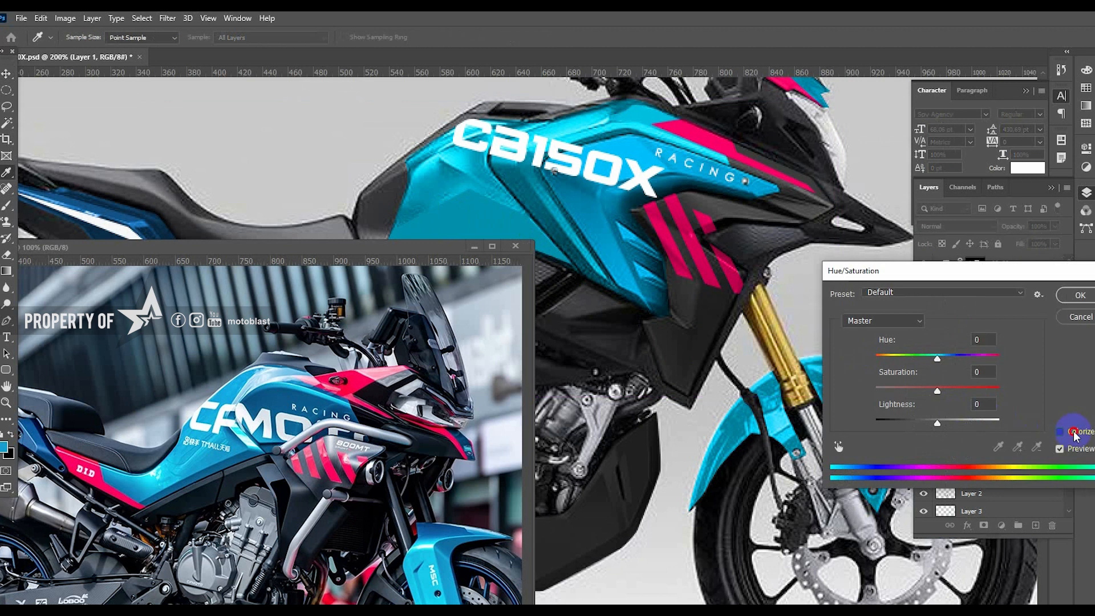
left_click_drag(944, 359, 942, 359)
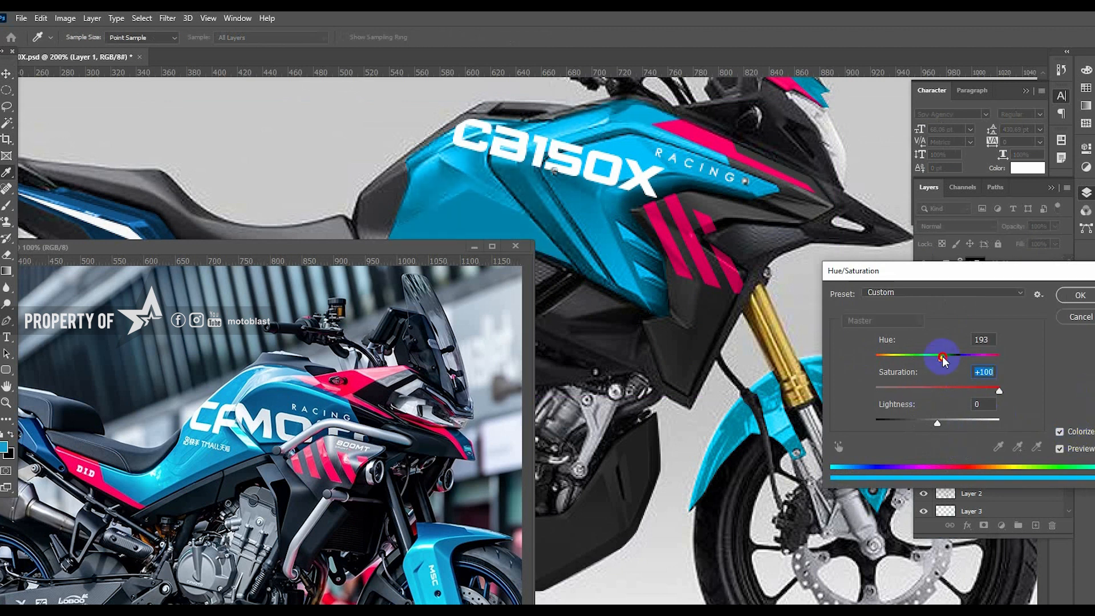
left_click_drag(938, 423, 943, 422)
left_click(1082, 301)
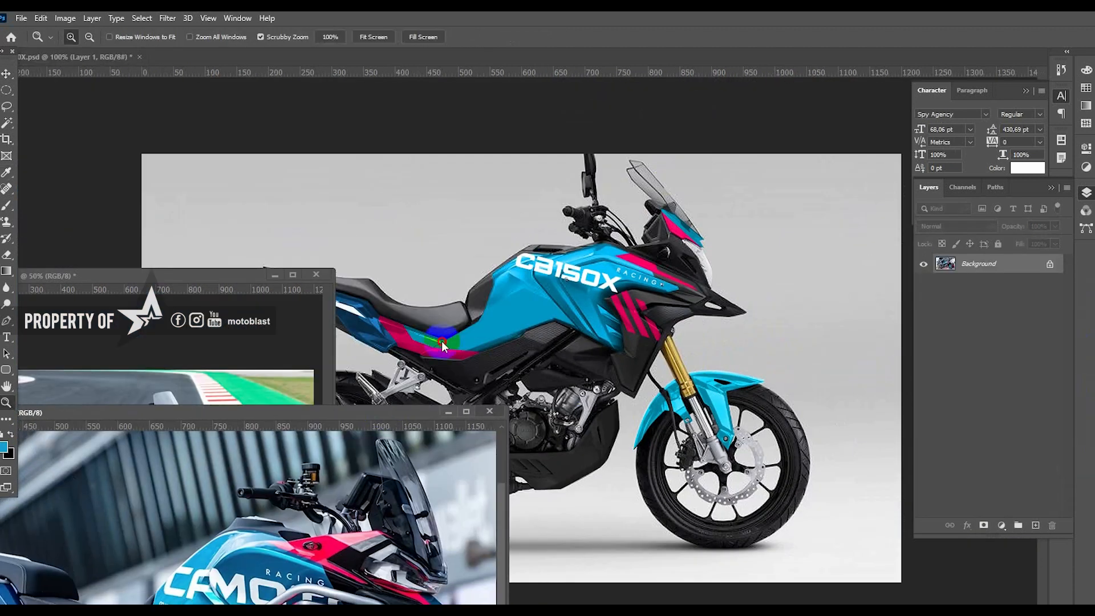
Colorize the Layer 9 body part with the sampled teal at maximum saturation
left_click(433, 345)
key("ctrl+u")
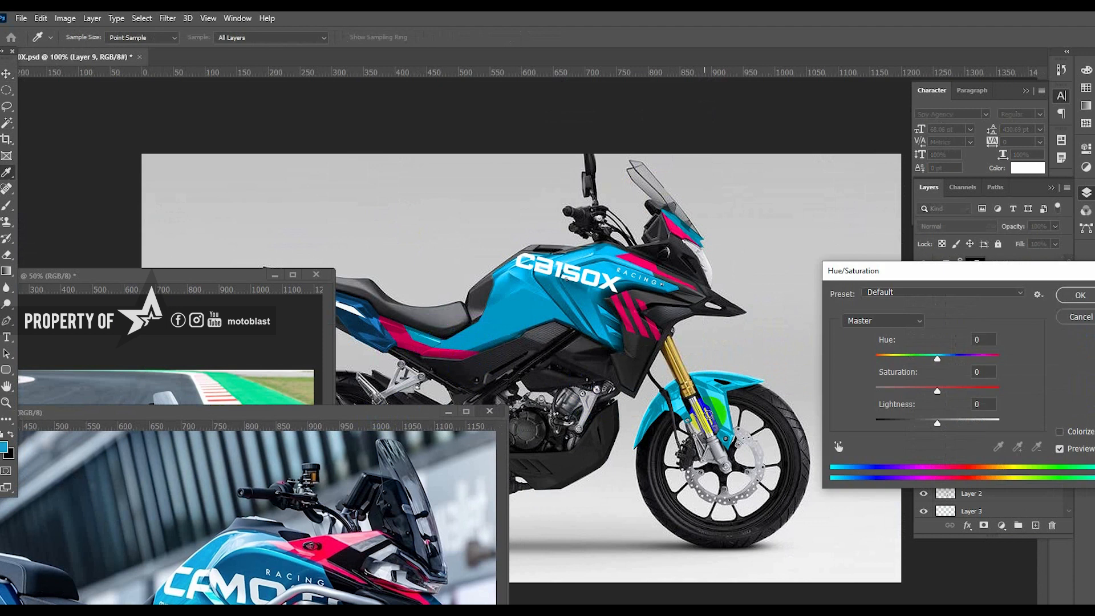
left_click(1059, 432)
left_click_drag(907, 391, 1062, 394)
left_click(1075, 300)
Colorize the Layer 3 front fender section with the sampled teal at maximum saturation
left_click(722, 394)
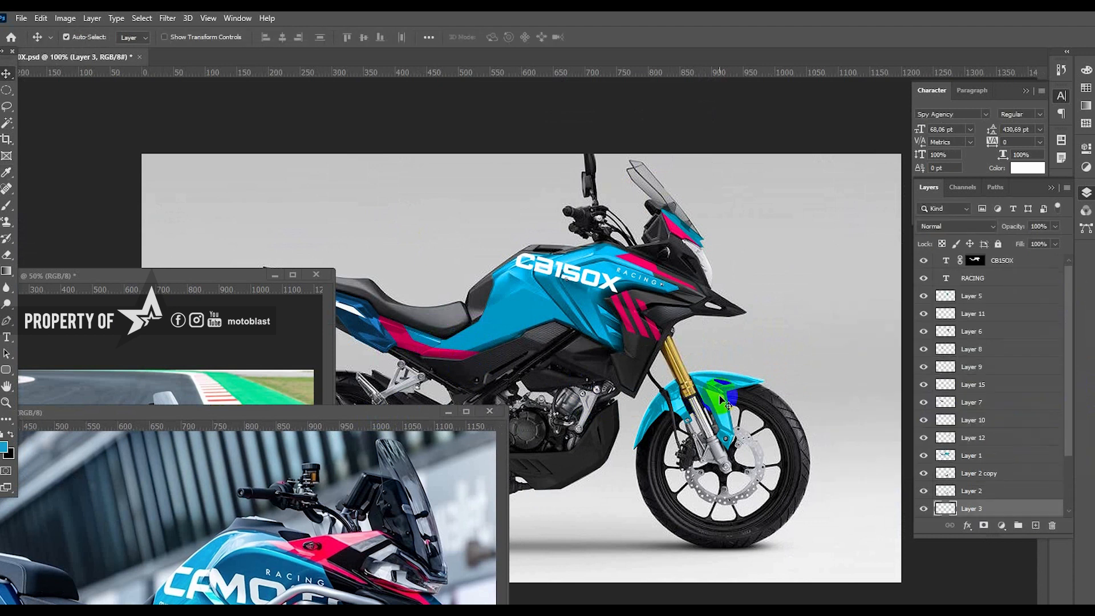
key("ctrl+u")
left_click(1072, 432)
left_click_drag(907, 391, 1015, 393)
left_click(1073, 296)
With the CB15OX layer mask active, trace closed paths along the two tank grooves that cross the lettering
key("z")
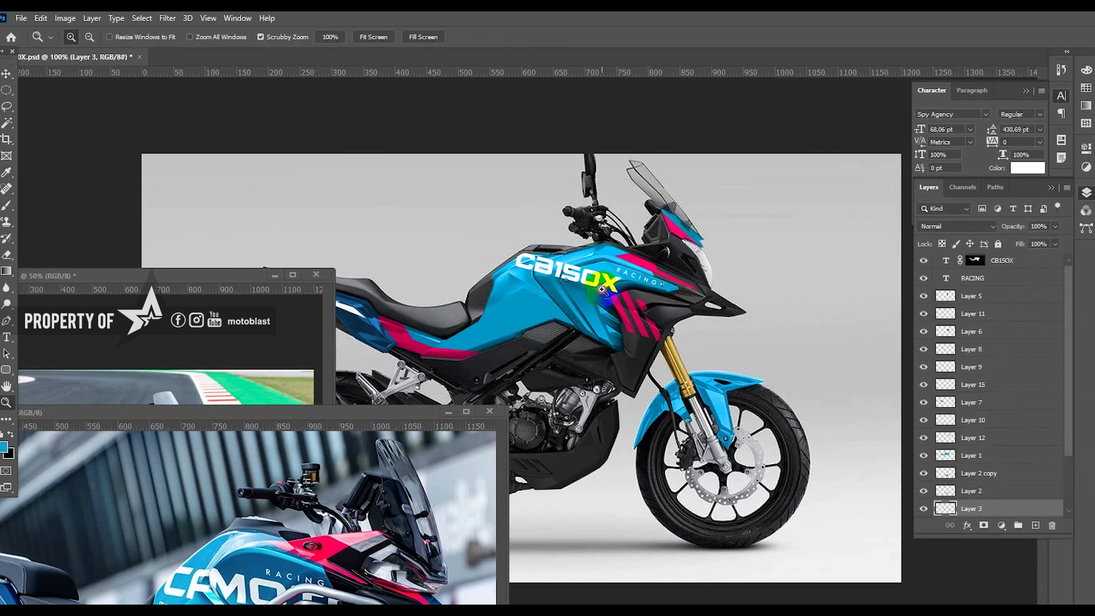
left_click(601, 277)
left_click(506, 260)
key("v")
left_click(637, 278)
key("p")
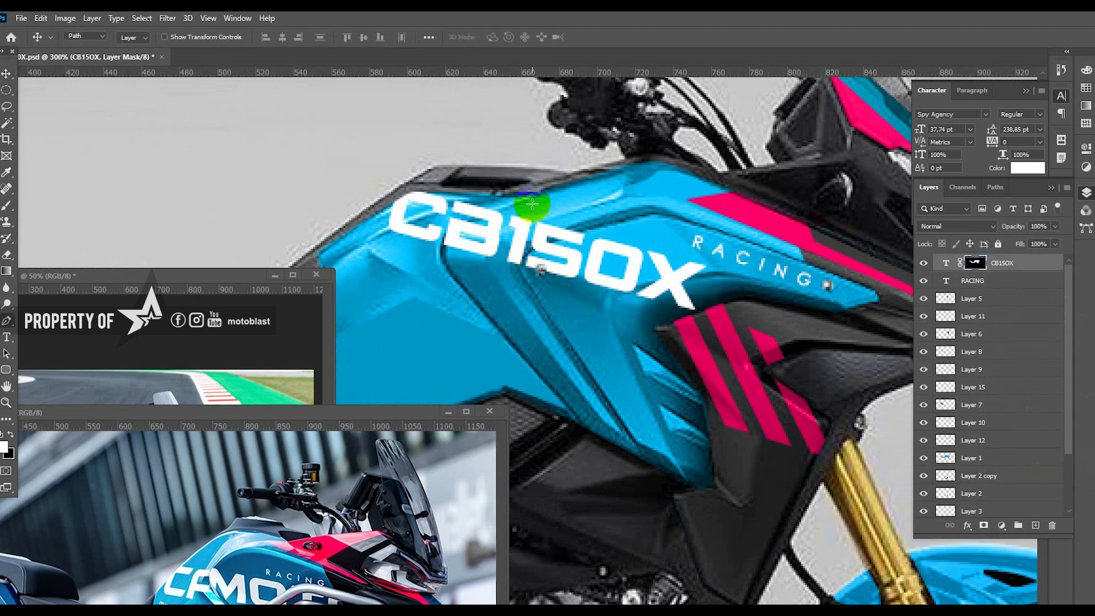
left_click(533, 192)
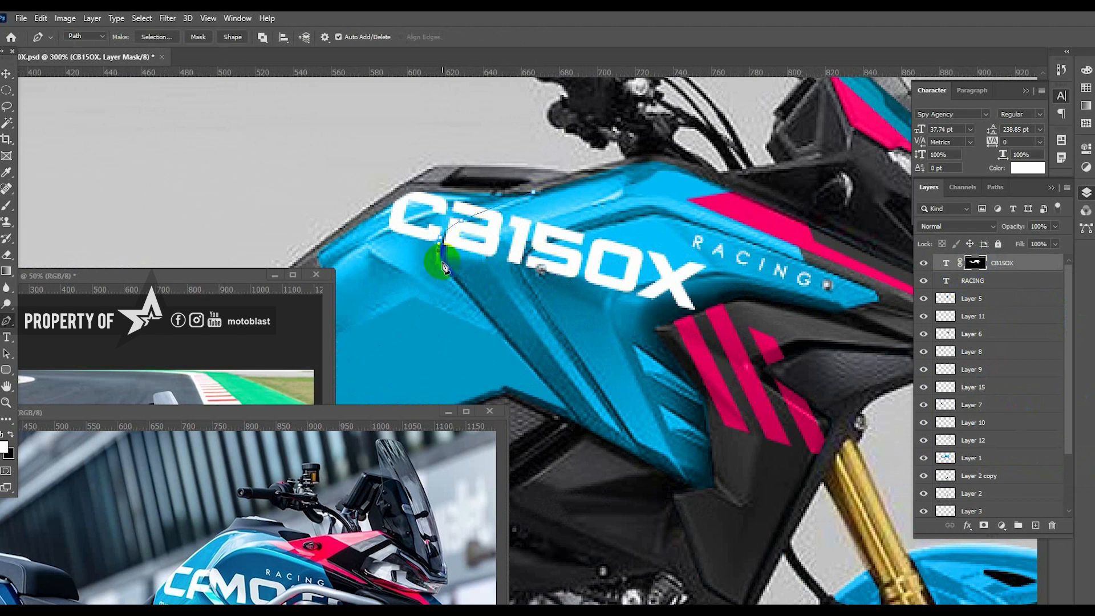
left_click_drag(451, 240, 465, 229)
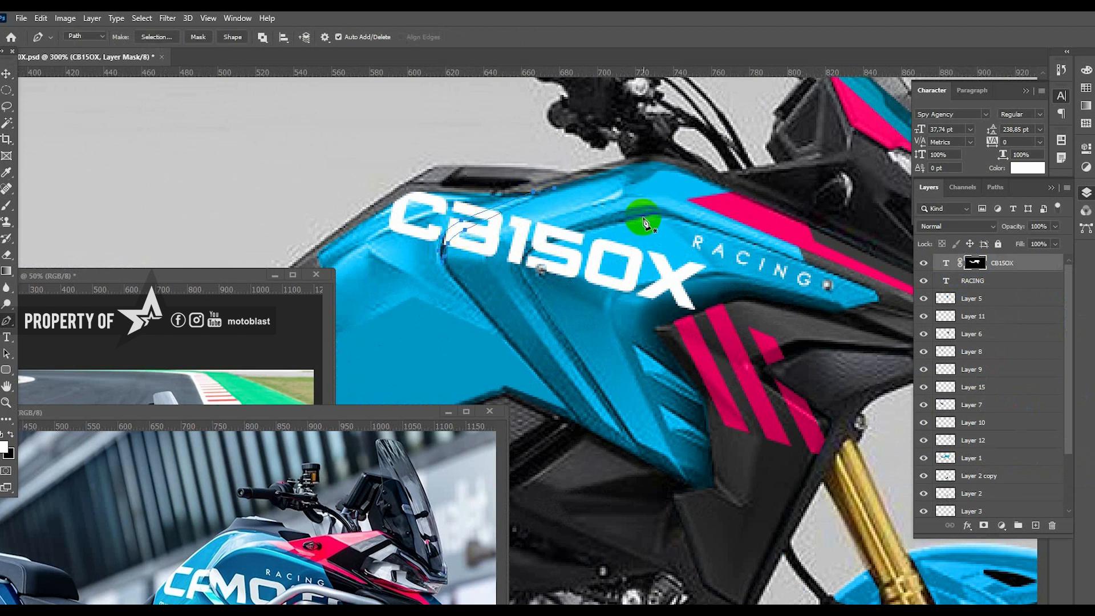
left_click_drag(645, 221, 513, 259)
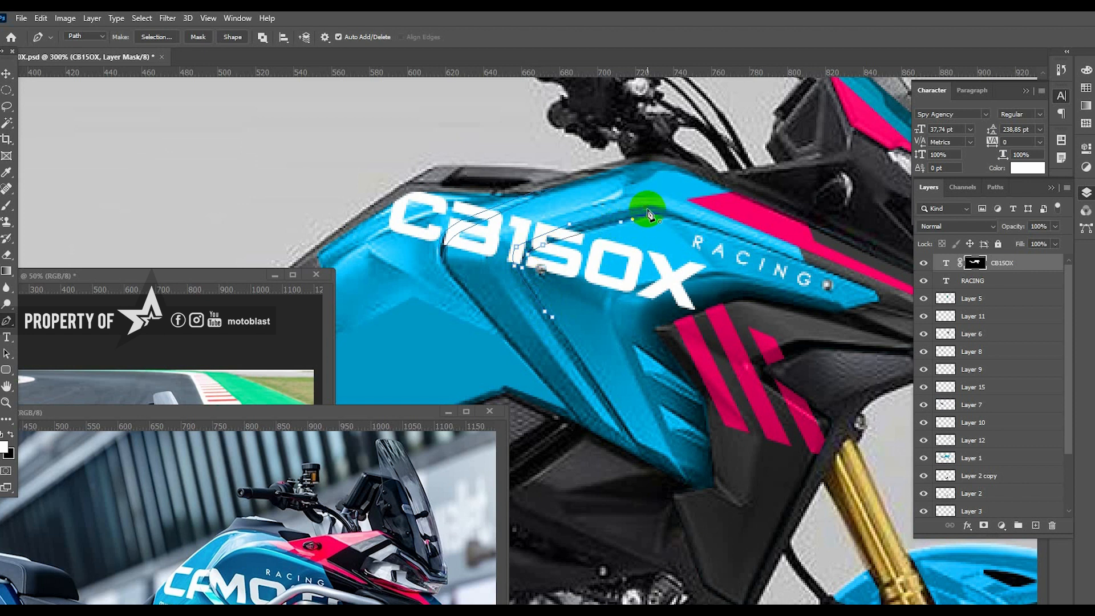
right_click(736, 227)
left_click(671, 196)
Convert the groove paths to a selection, cut that area out of the CB15OX lettering's mask and deselect
key("a")
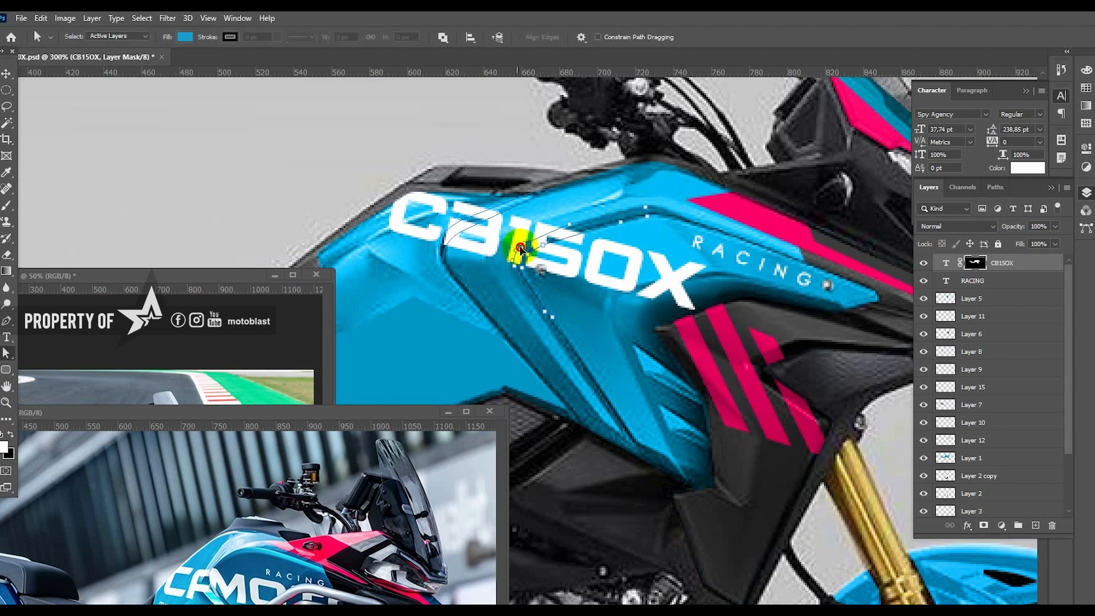
right_click(727, 168)
left_click(801, 221)
key("Return")
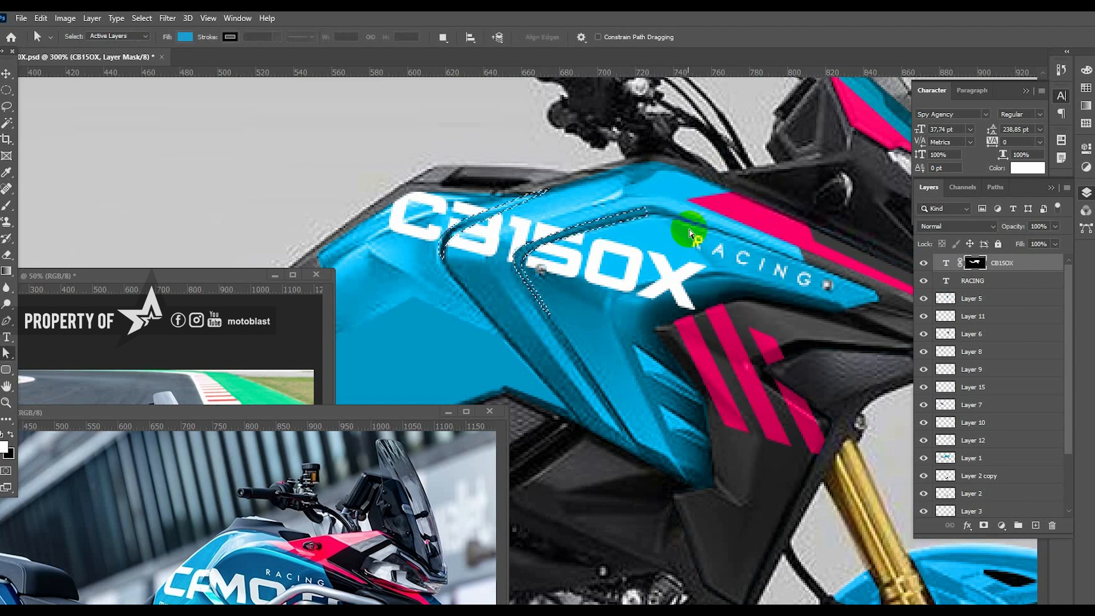
key("ctrl+d")
Trace a closed path along the tank's lower edge under the letter X and convert it to a selection
key("p")
left_click(700, 272)
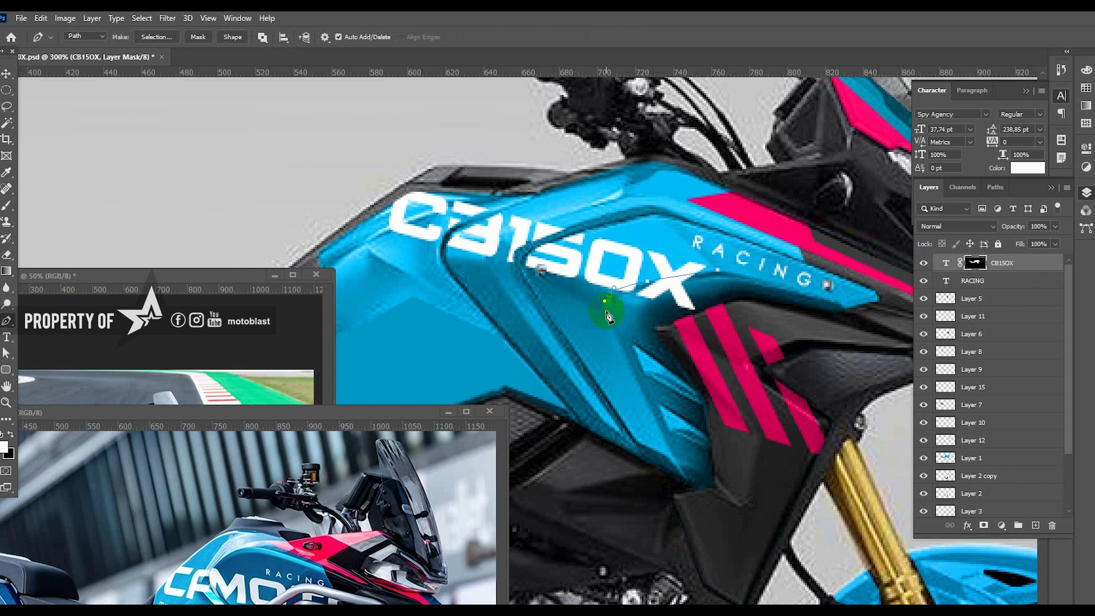
right_click(722, 277)
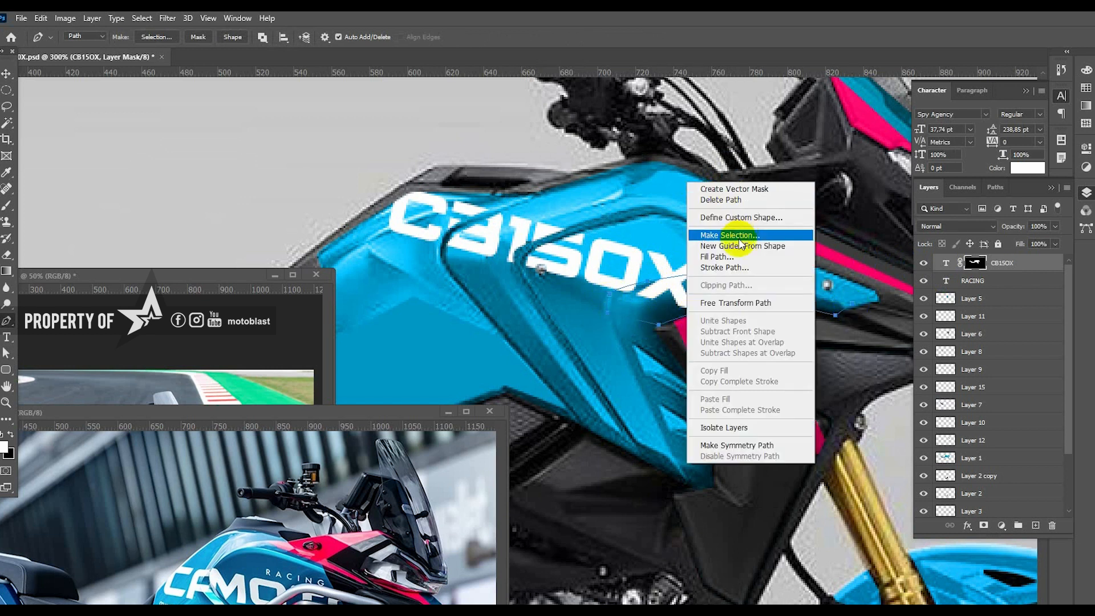
left_click(707, 233)
key("Return")
Fade the bottom of the X by erasing inside the selection on the CB15OX mask with a smaller 51% opacity eraser, and deselect
key("e")
key("bracketleft")
key("bracketleft")
key("bracketleft")
key("bracketleft")
key("bracketleft")
key("bracketleft")
key("bracketleft")
key("bracketleft")
key("bracketleft")
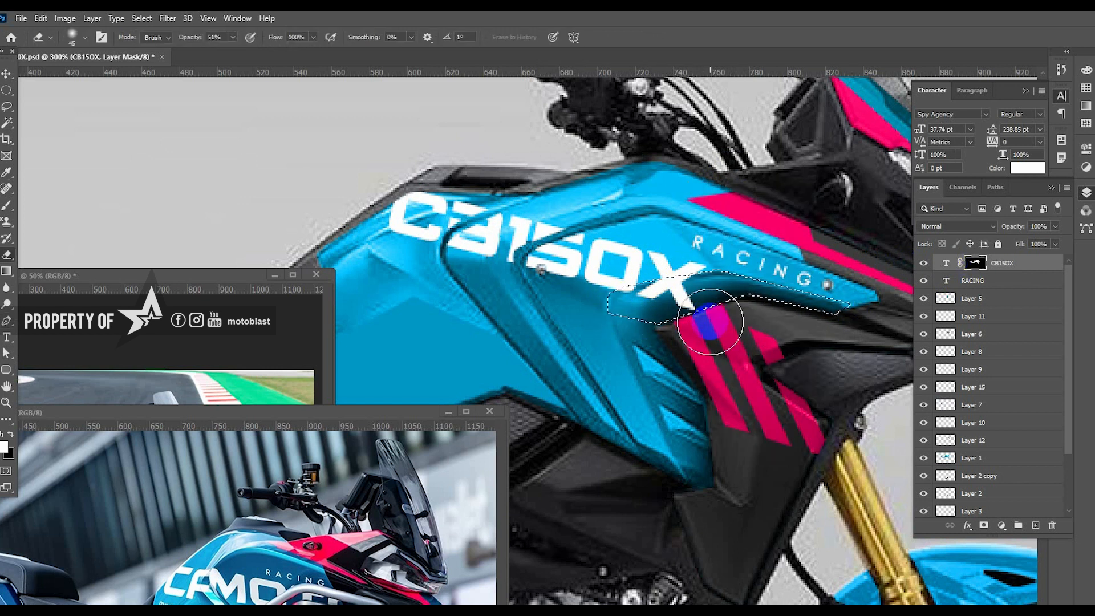
mouse_move(647, 321)
left_mouse_down()
mouse_move(746, 306)
mouse_move(686, 320)
left_mouse_up()
key("ctrl+d")
Change the RACING text's font to Spy Agency
double_click(946, 280)
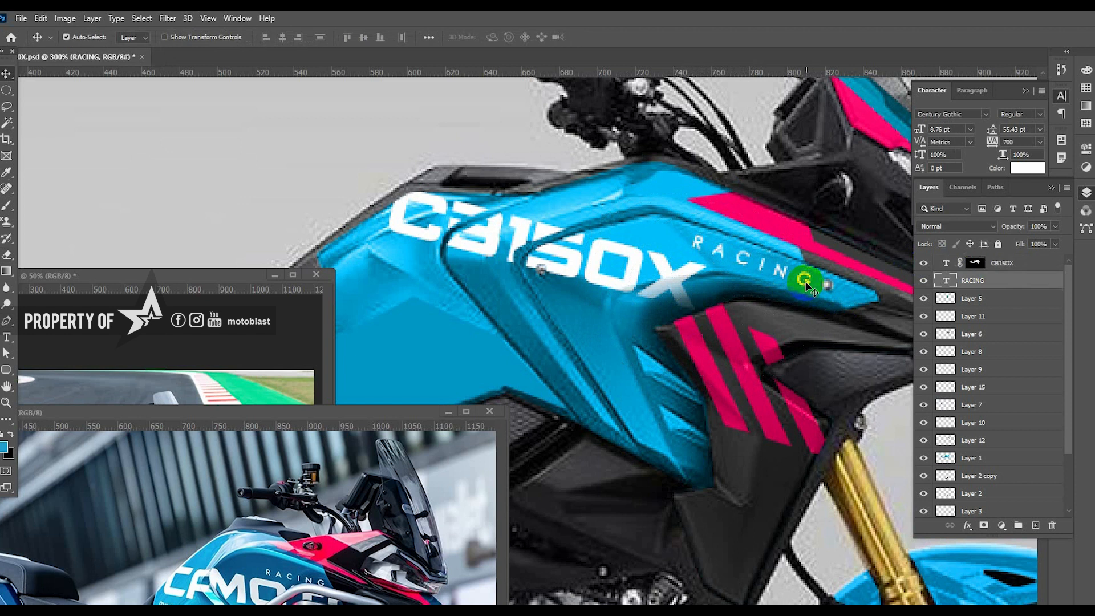
type("spy")
key("Return")
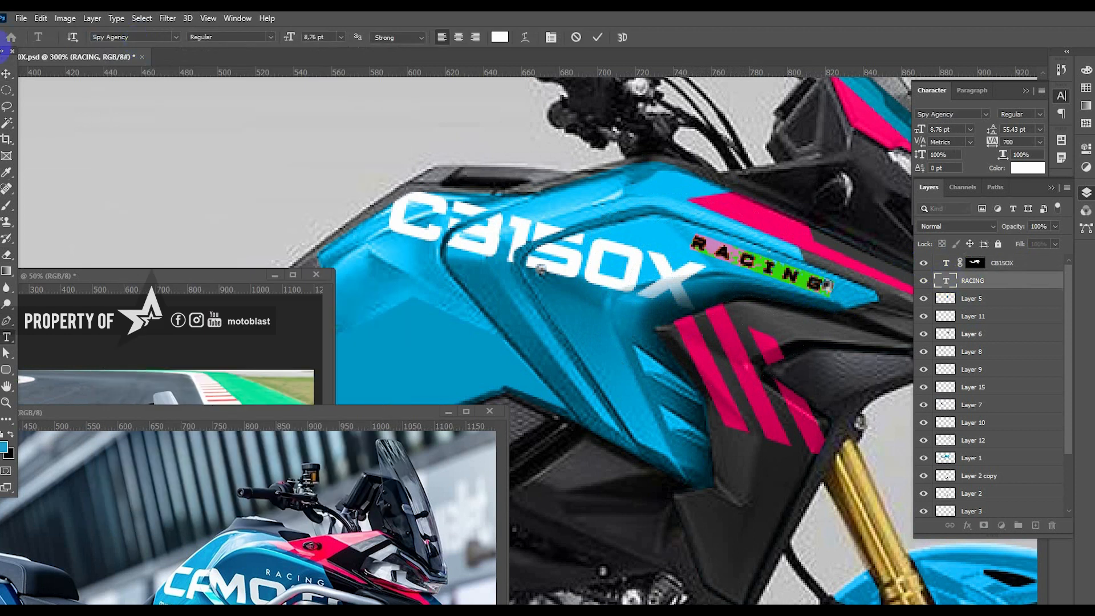
left_click(7, 74)
Scale the RACING text to 121.52% and adjust its position on the upper tank side
key("ctrl+t")
left_click_drag(690, 234, 657, 222)
left_click_drag(735, 257, 736, 258)
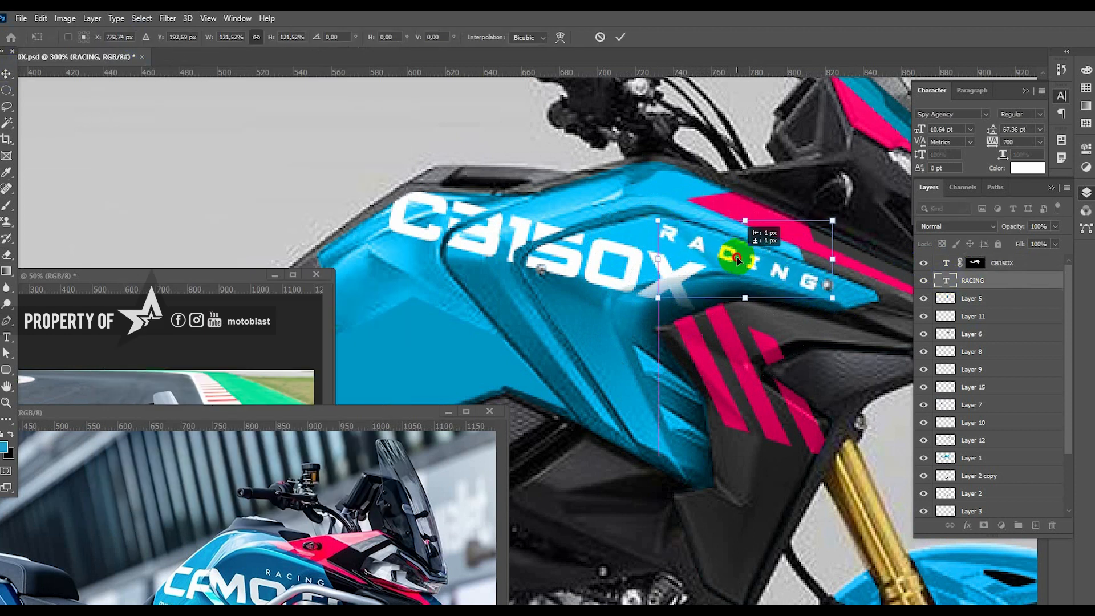
key("Return")
key("z")
left_click(697, 209, "alt")
left_click_drag(686, 284, 696, 264)
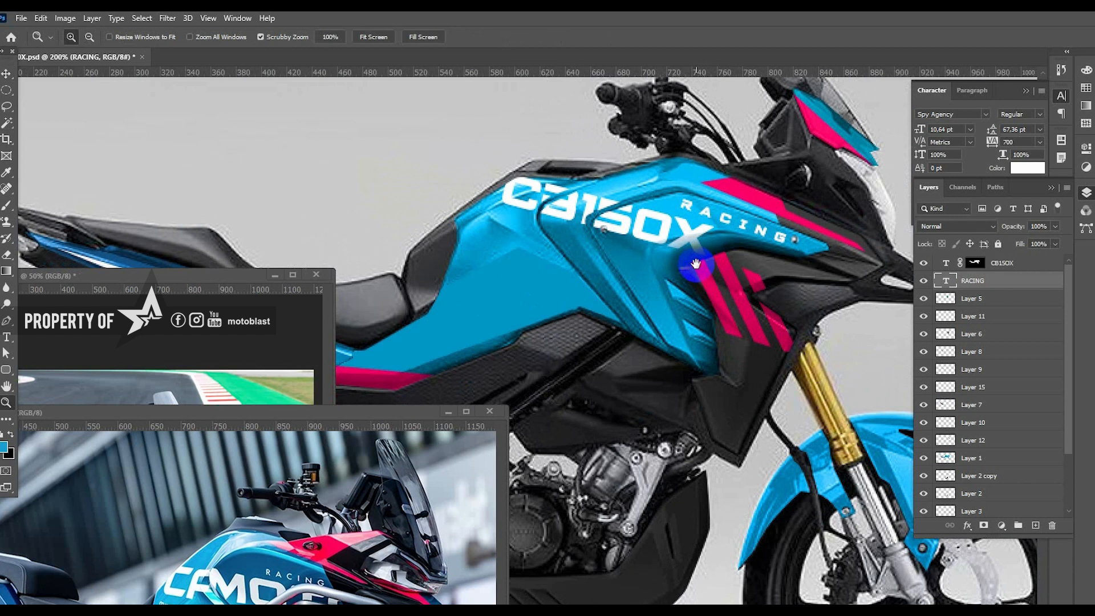
Duplicate the RACING text onto the dark panel below the tank and change the copy to 150
key("v")
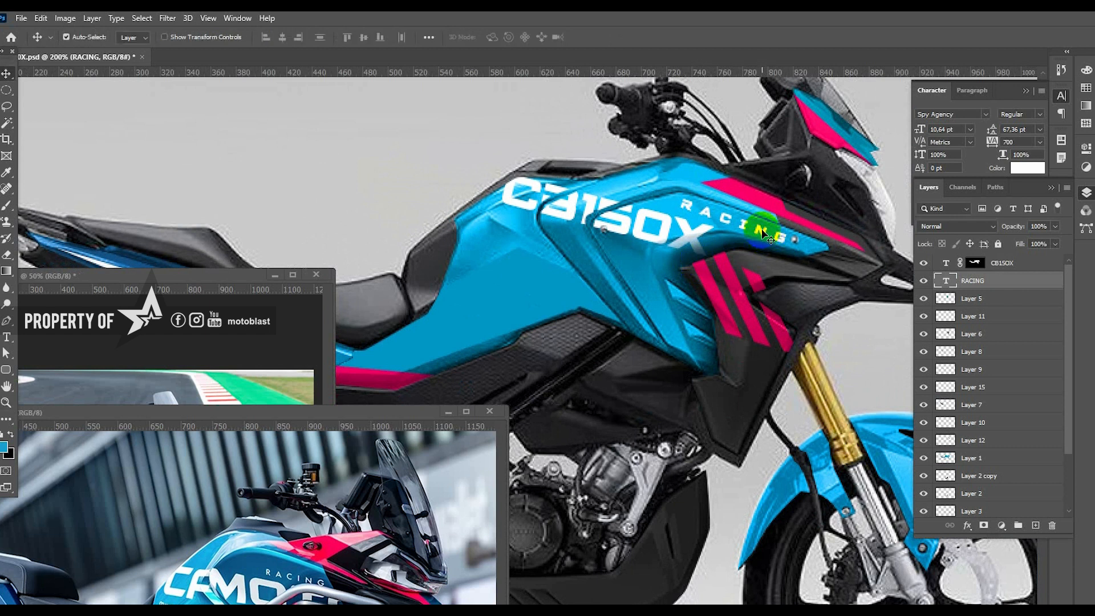
left_click_drag(762, 231, 798, 272)
double_click(952, 281)
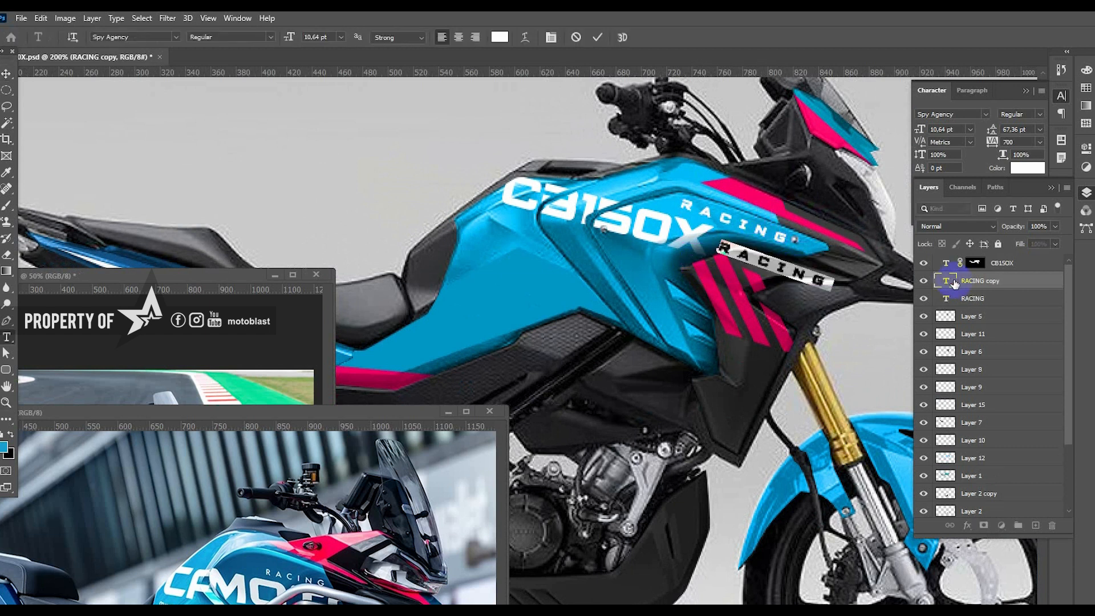
type("150")
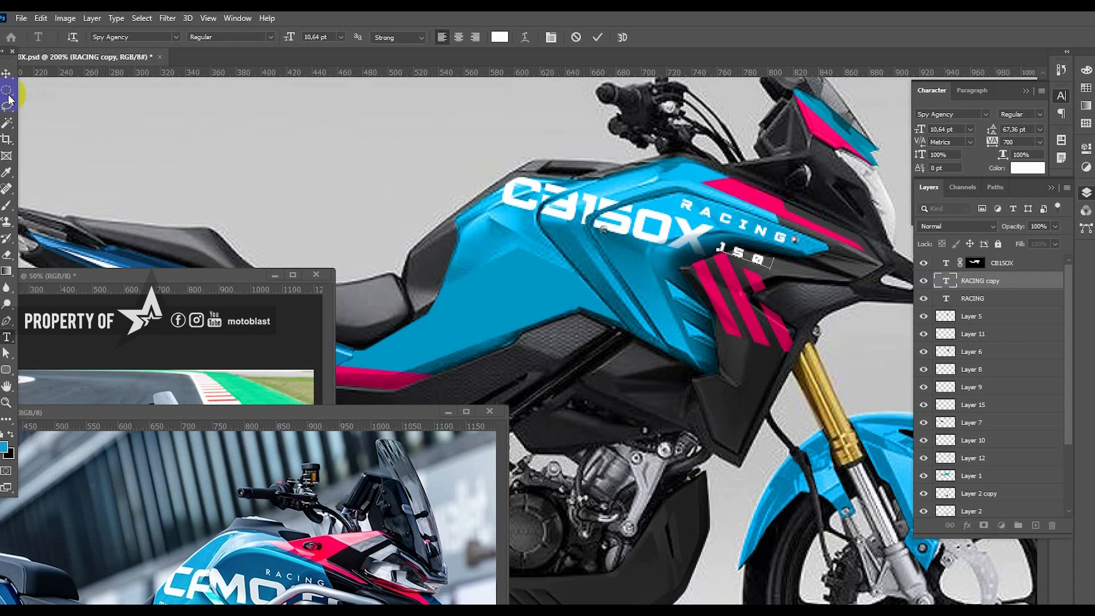
left_click(6, 74)
double_click(947, 282)
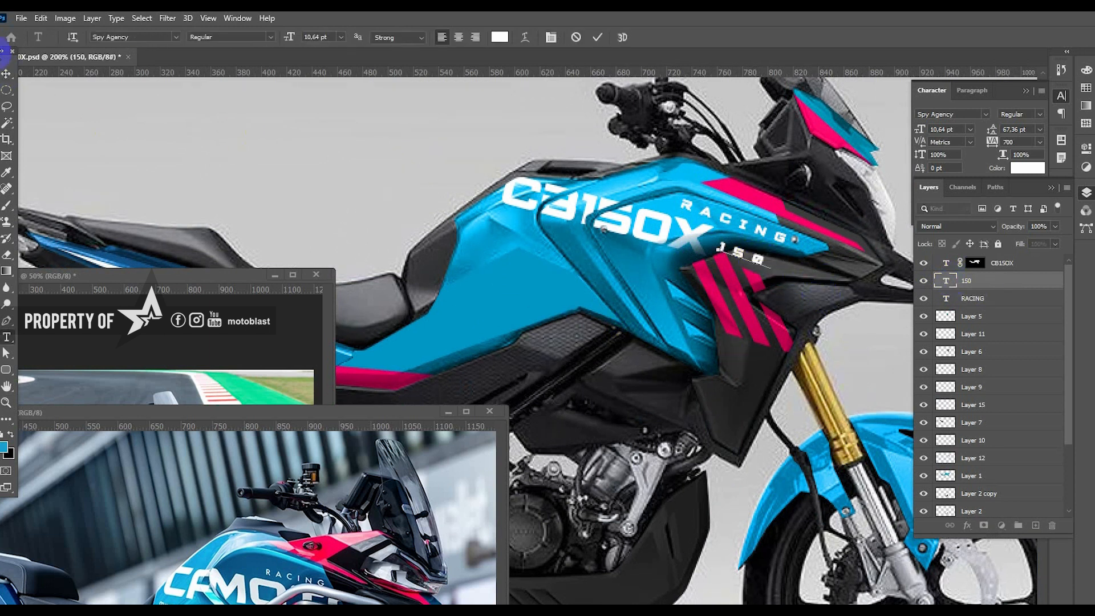
left_click(6, 74)
Shift the 150 text along the dark panel, flatten it to 64.86% height and skew it horizontally by -24.04°
left_click_drag(758, 263, 781, 273)
left_click(811, 267, "ctrl")
left_click(811, 267, "ctrl")
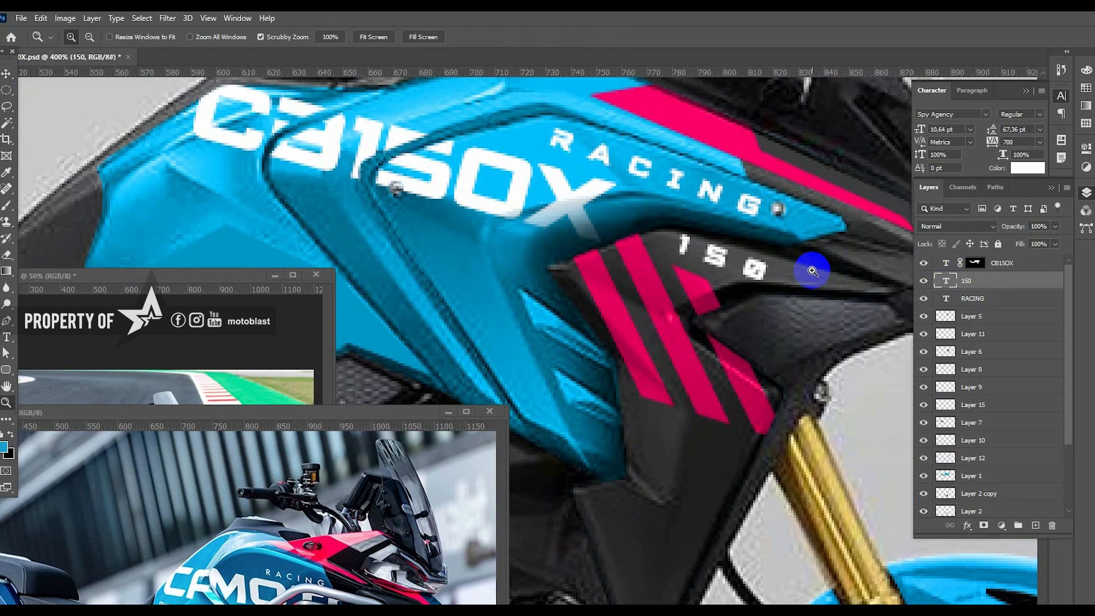
key("ctrl+t")
left_click_drag(730, 231, 730, 266)
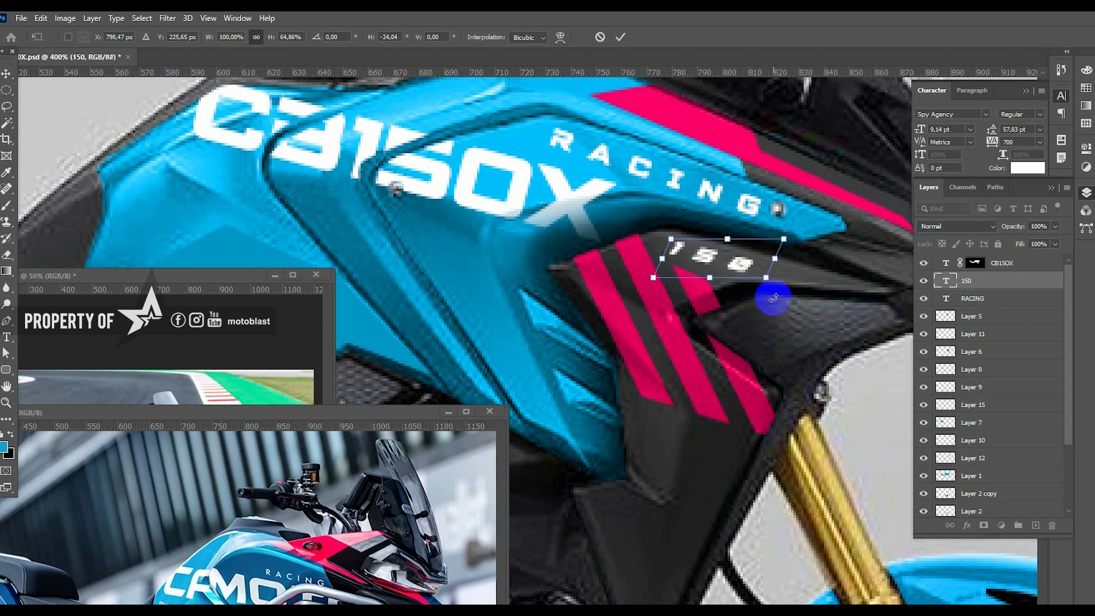
Rotate the 150 text 5.04°, scale it to 109.30% width and 70.89% height, and place it above the pink stripes
left_click_drag(774, 297, 775, 289)
left_click_drag(746, 264, 738, 263)
left_click_drag(787, 298, 785, 302)
left_click_drag(732, 263, 727, 262)
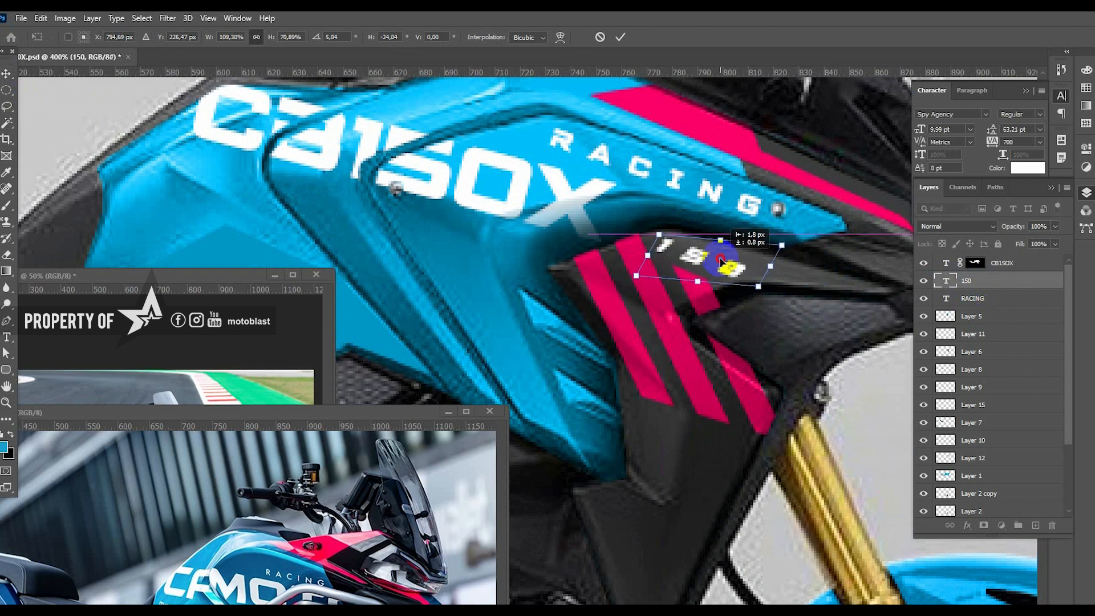
key("Return")
key("ctrl+minus")
key("ctrl+minus")
left_click_drag(665, 358, 797, 263)
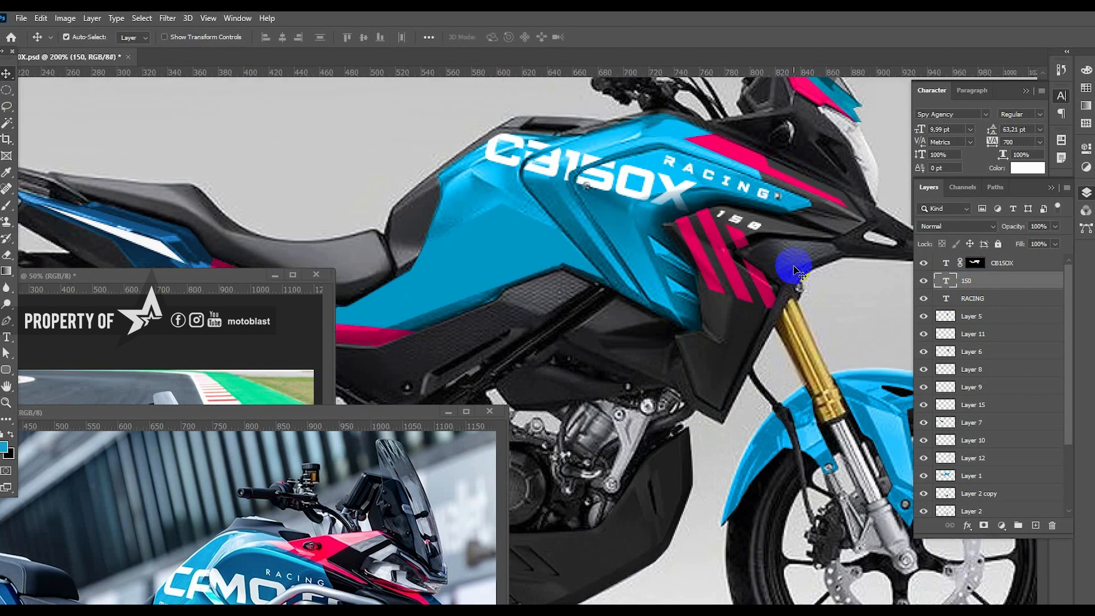
key("ctrl+minus")
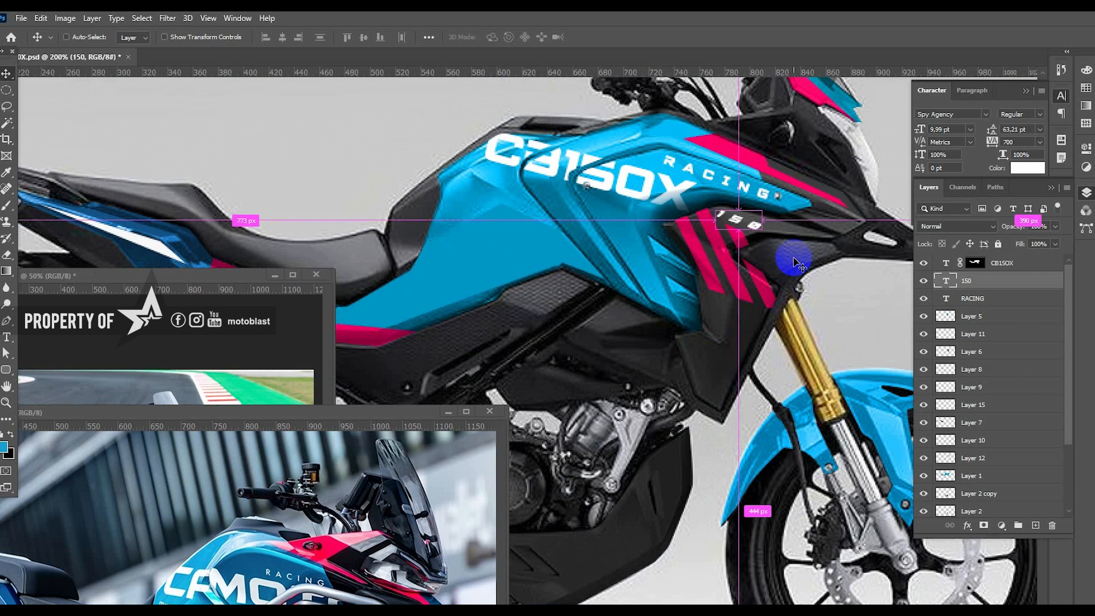
Close the close-up reference image and reposition the window of the racetrack reference image
left_click_drag(264, 418, 400, 218)
key("ctrl+w")
left_click_drag(226, 278, 183, 271)
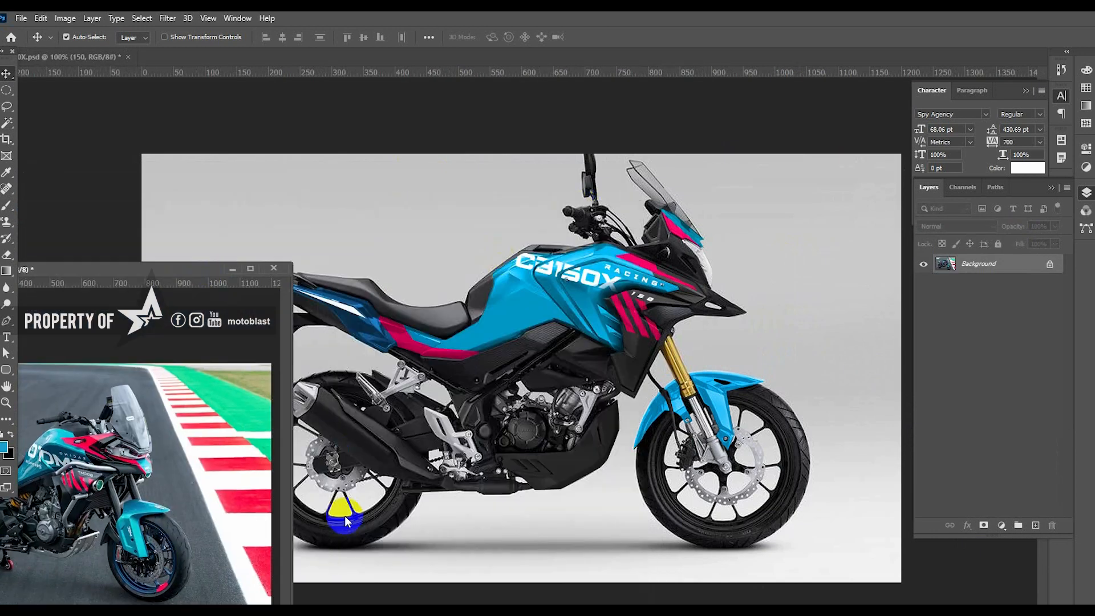
Select the Background layer and trace a closed path around the rear wheel's rim segment between the two lowest spokes
left_click(345, 525)
left_click(344, 526, "ctrl")
left_click(343, 525, "ctrl")
left_click_drag(343, 525, 549, 484)
left_click(549, 483)
scroll(1030, 443, "down", 3)
left_click(1004, 508)
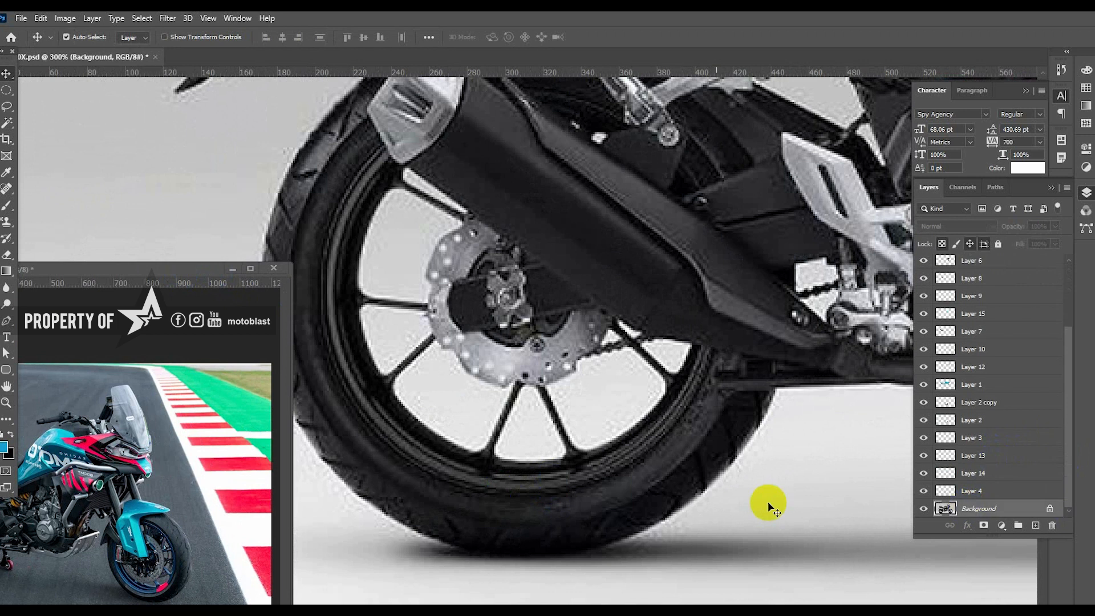
key("z")
left_click(523, 485)
key("p")
left_click(499, 449)
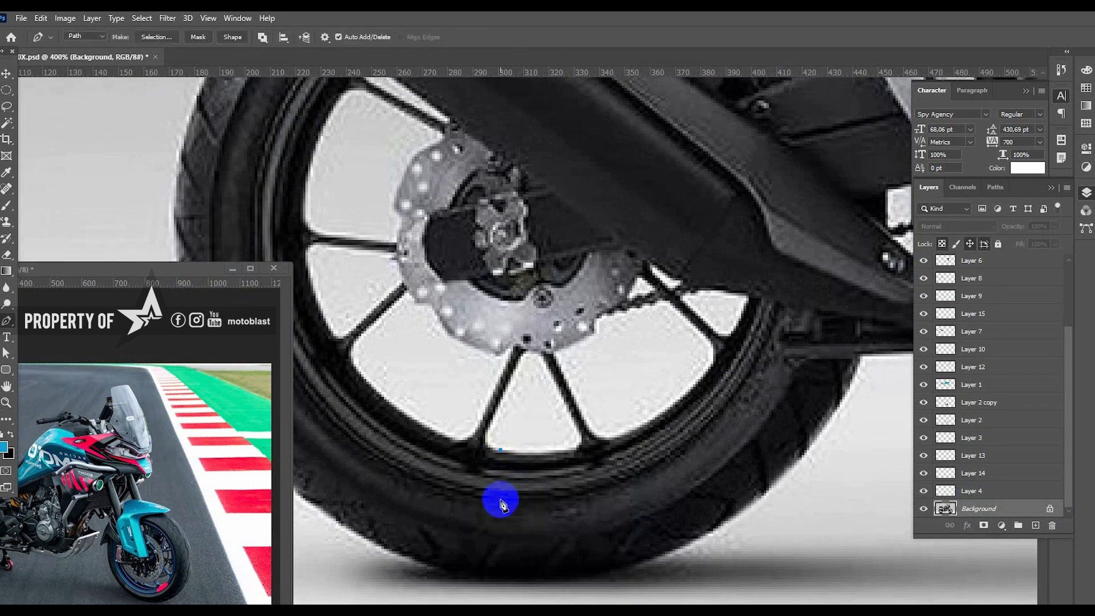
left_click(500, 501)
left_click(571, 495)
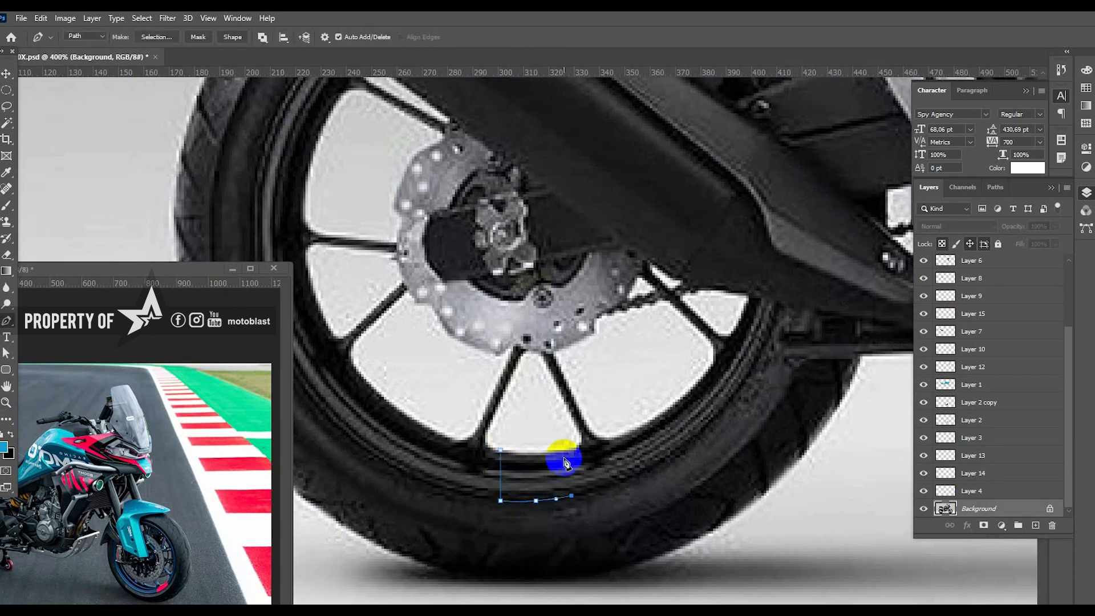
left_click(566, 450)
left_click(500, 450)
Convert the rim segment path to a selection and copy it to a new layer
right_click(515, 394)
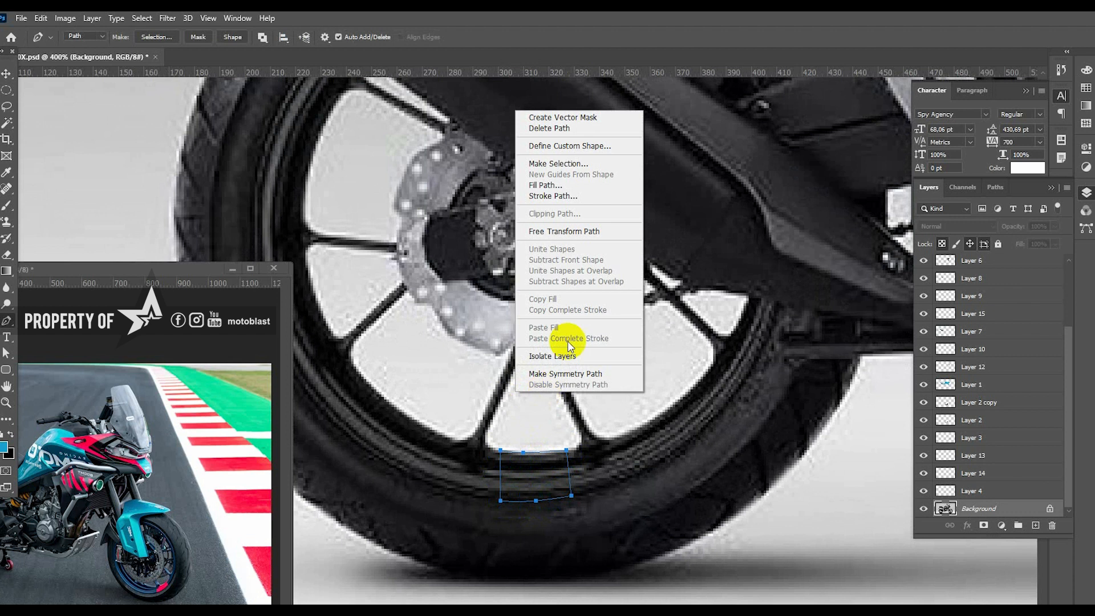
left_click(572, 165)
left_click(658, 325)
key("ctrl+j")
Set the background color to the pink sampled from the motorcycle in the racetrack reference image
left_click(11, 454)
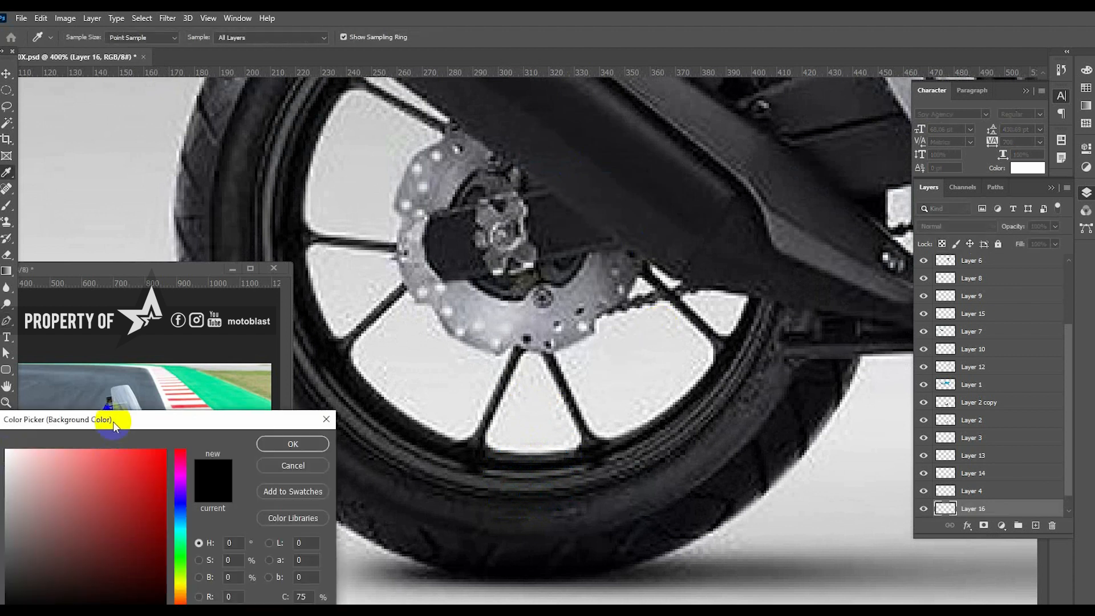
left_click_drag(113, 420, 112, 472)
left_click(91, 441)
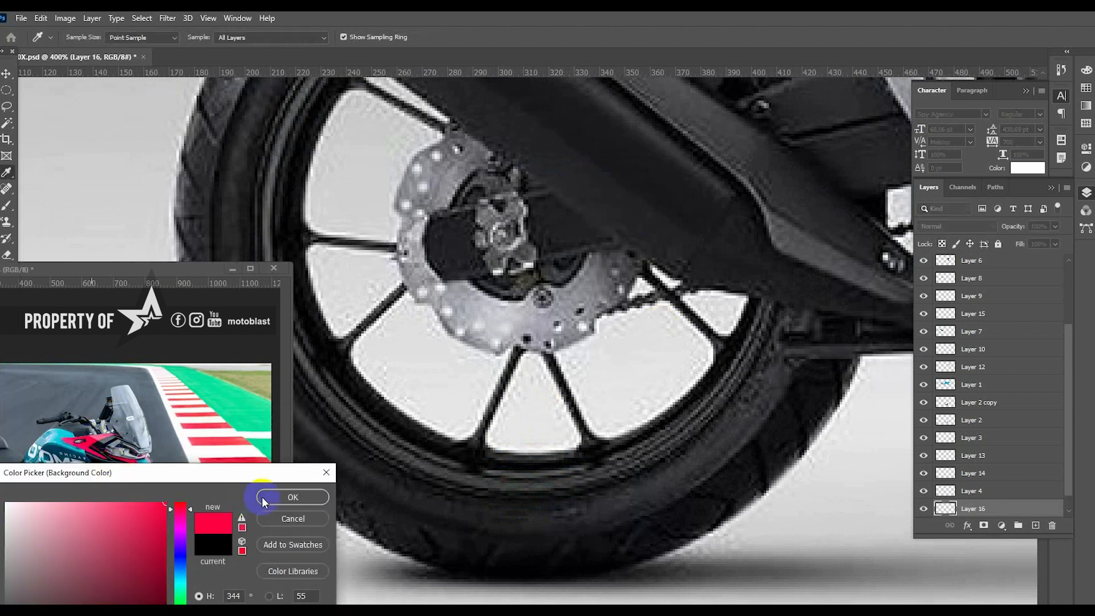
left_click(292, 497)
Colorize the rear rim segment pink with Hue/Saturation at hue 338, saturation 100 and lightness +28
key("ctrl+u")
left_click(1059, 432)
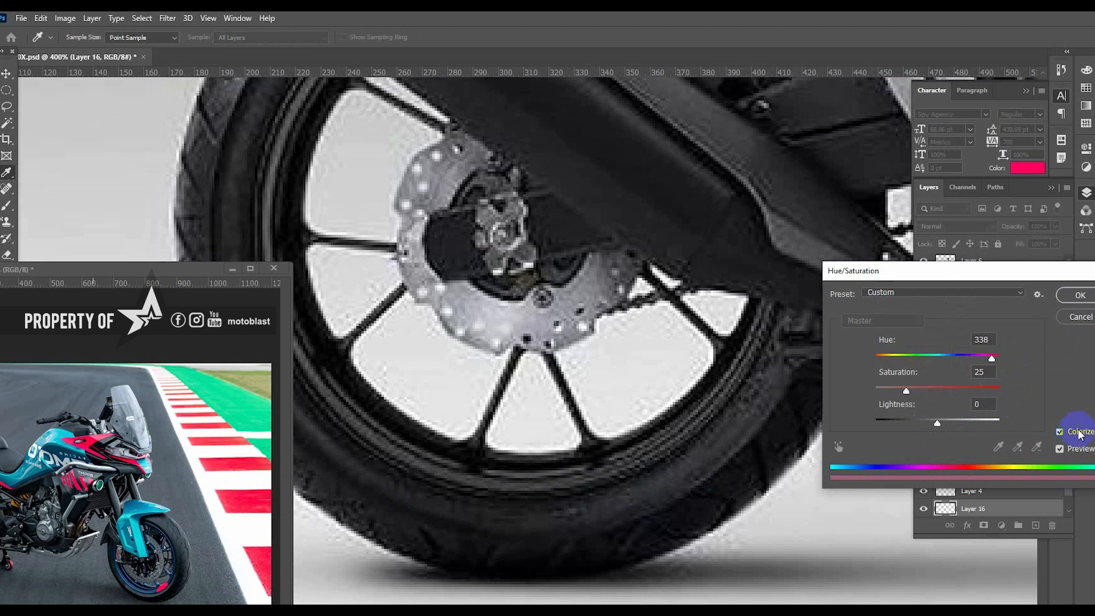
left_click_drag(906, 391, 1028, 390)
left_click_drag(937, 423, 954, 423)
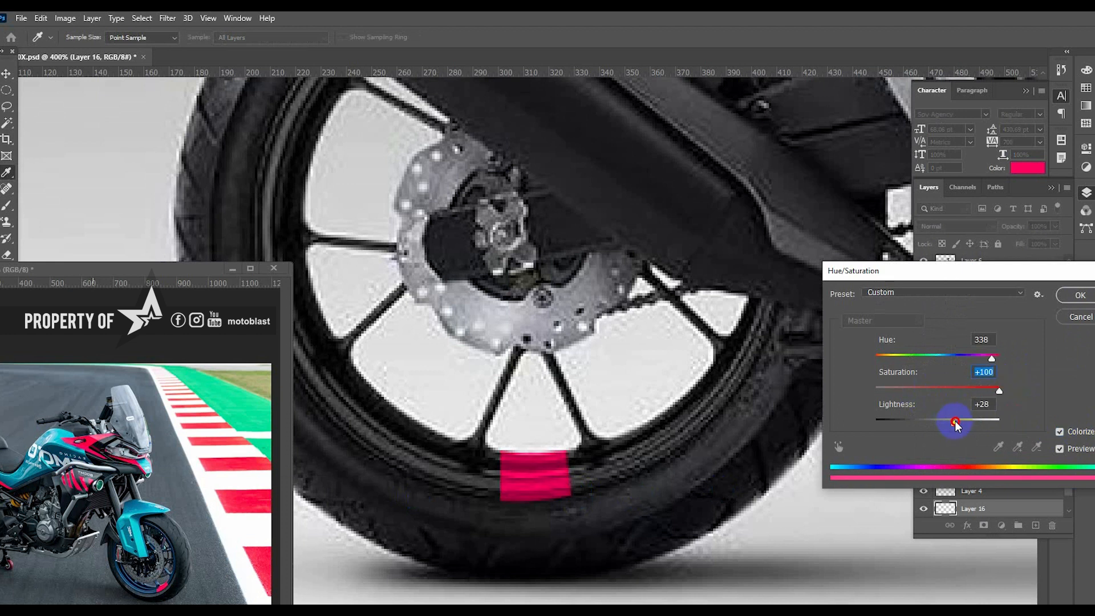
left_click(1078, 294)
Select the Background layer and trace a closed path around the front wheel's lower-right rim segment between two spokes
key("z")
left_click(479, 303, "alt")
left_click(479, 303, "alt")
left_click(478, 303, "alt")
left_click(768, 523)
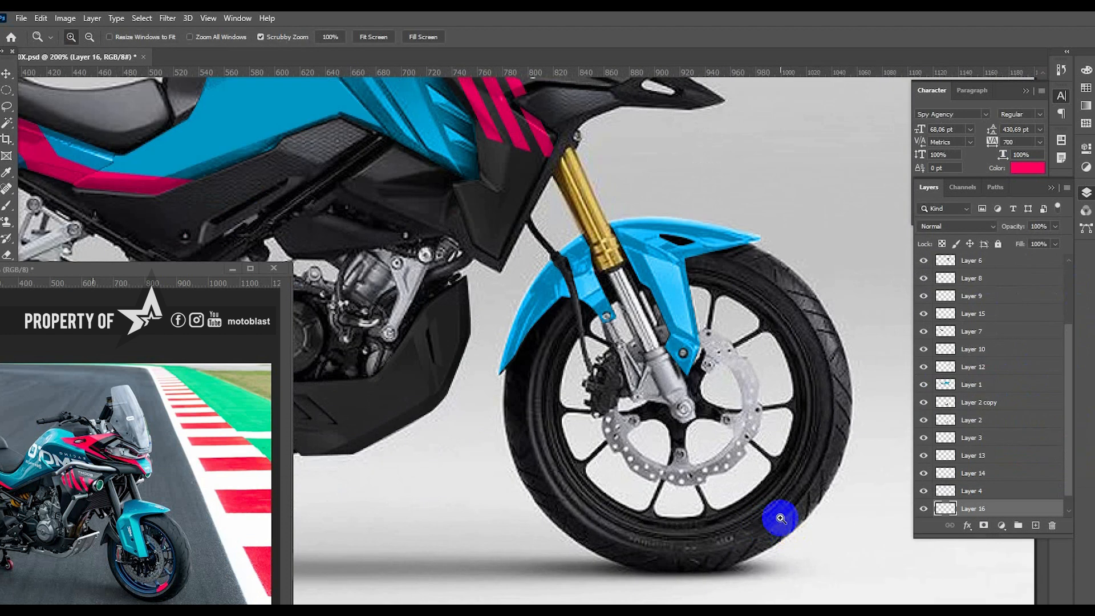
left_click_drag(129, 268, 144, 263)
left_click(785, 508)
left_click(785, 508)
key("v")
left_click(765, 496)
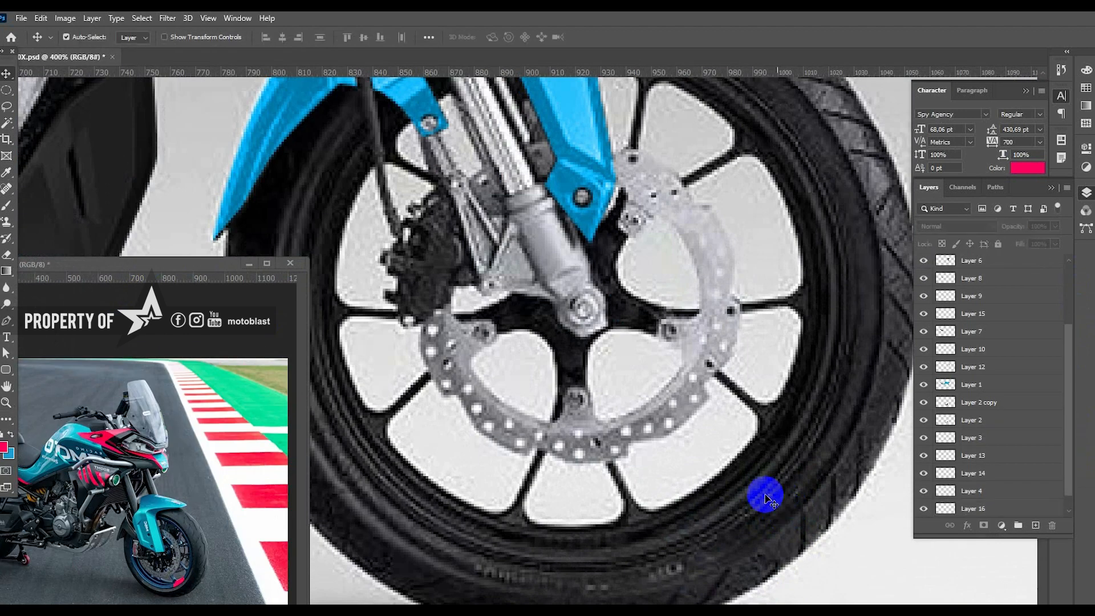
key("p")
left_click(689, 496)
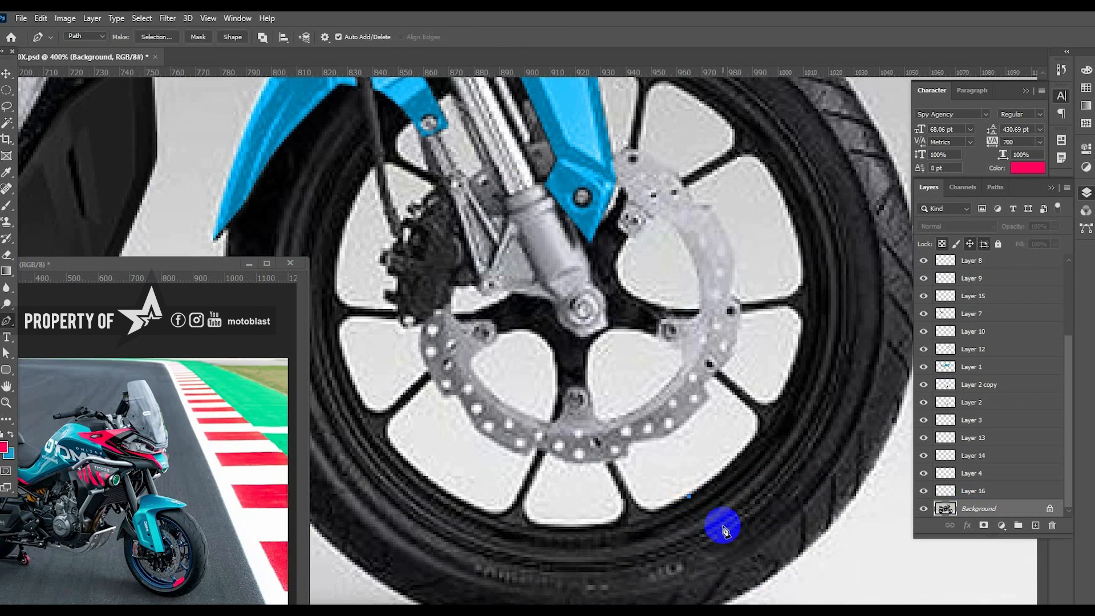
left_click(719, 531)
left_click_drag(793, 475, 796, 466)
left_click(750, 438)
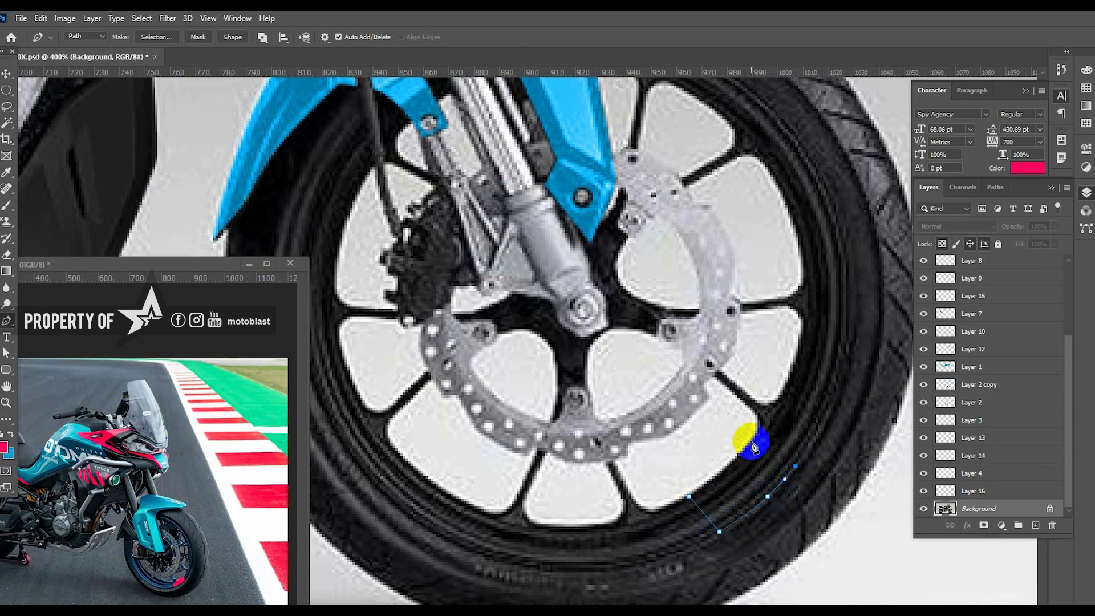
Convert the front rim path to a selection with 0 pixels feather and copy it to a new layer
right_click(705, 377)
left_click(770, 432)
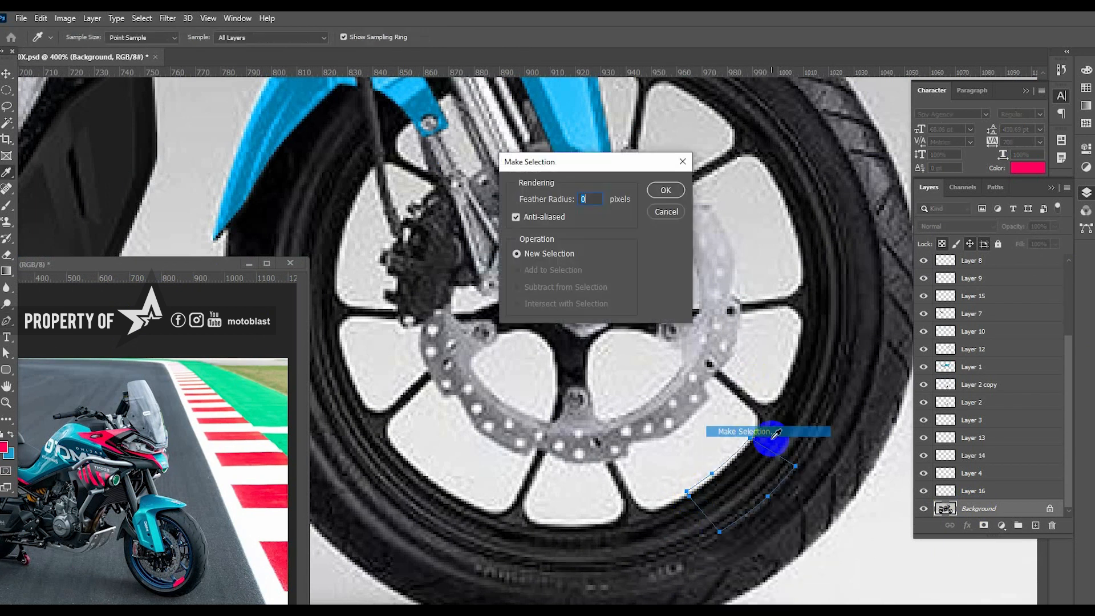
key("Return")
key("ctrl+j")
Colorize the front rim segment pink with Hue/Saturation at hue 338, saturation 100 and lightness +31
key("ctrl+u")
left_click(1067, 432)
left_click_drag(907, 391, 999, 391)
left_click_drag(937, 423, 958, 422)
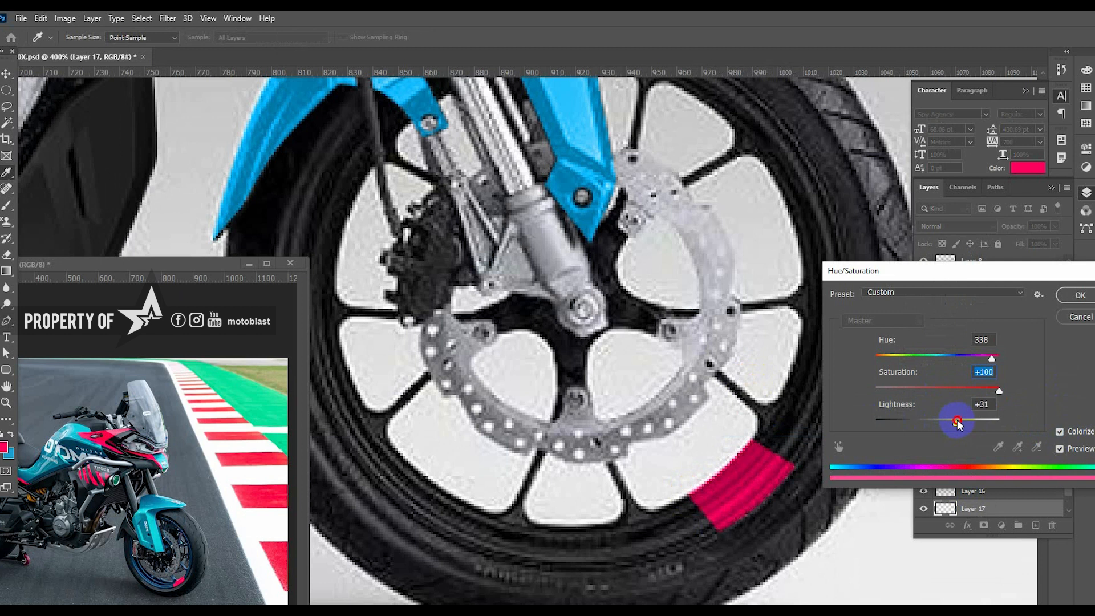
key("Return")
Duplicate the tank's CB150X text layer and delete the copy's layer mask
key("z")
left_click(759, 290, "alt")
left_click(759, 289, "alt")
left_click(759, 290, "alt")
key("v")
left_click(598, 277)
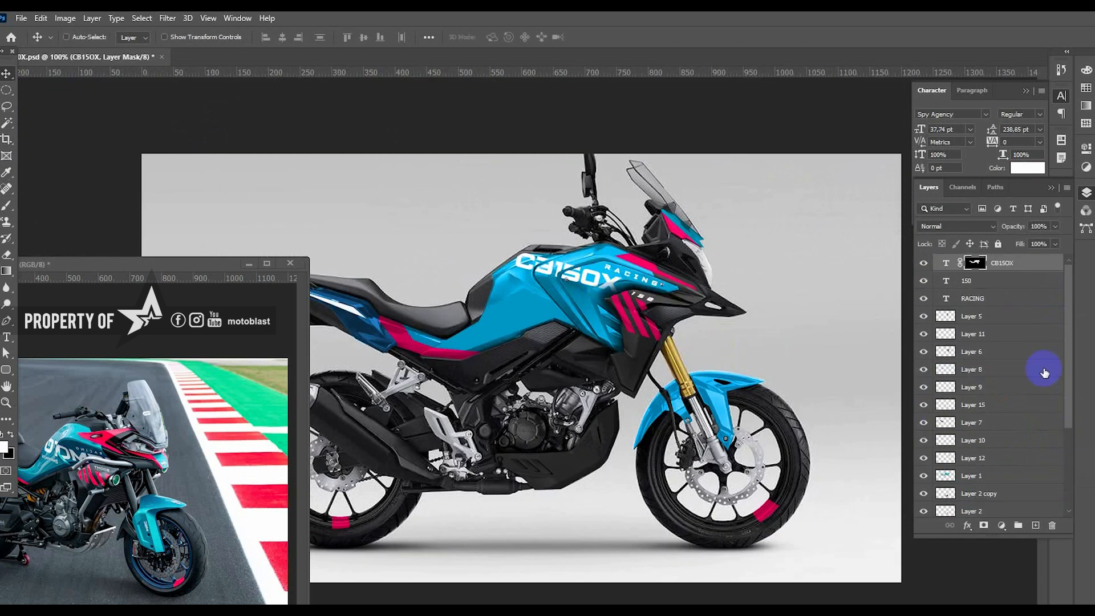
key("ctrl+j")
right_click(978, 263)
left_click(1002, 286)
Move the CB150X copy onto the lower part of the front wheel and rotate it nearly level
key("z")
left_click(761, 510)
left_click_drag(610, 280, 783, 424)
left_click(761, 510)
key("v")
key("ctrl+t")
key("Return")
double_click(946, 264)
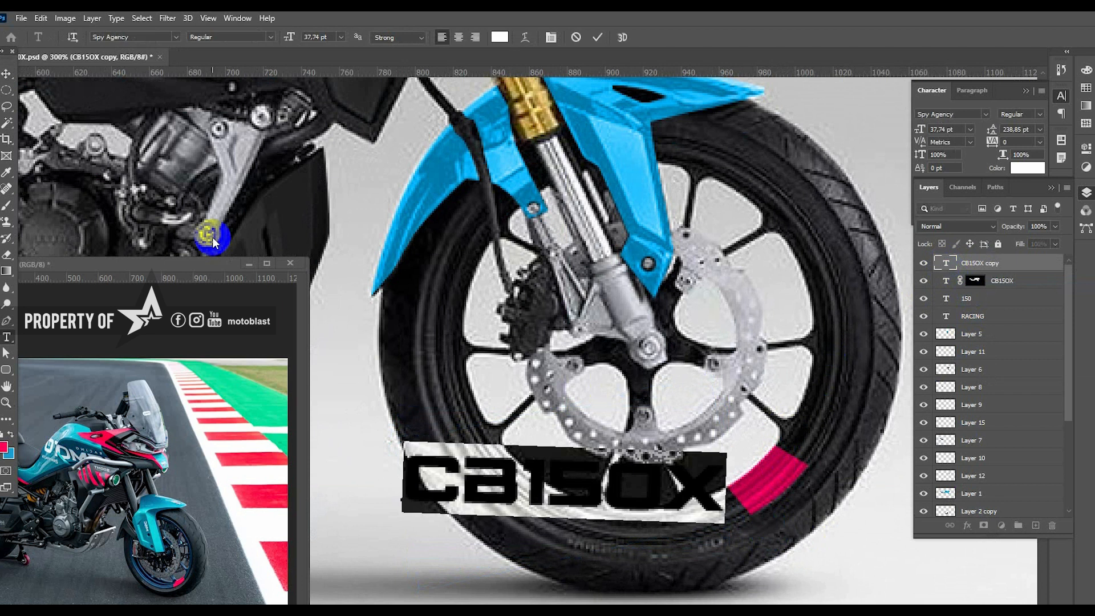
left_click(6, 73)
left_click_drag(770, 499, 871, 430)
Scale the front wheel's CB150X text to 70.47%, compress its height and place it over the bottom of the rim
key("ctrl+t")
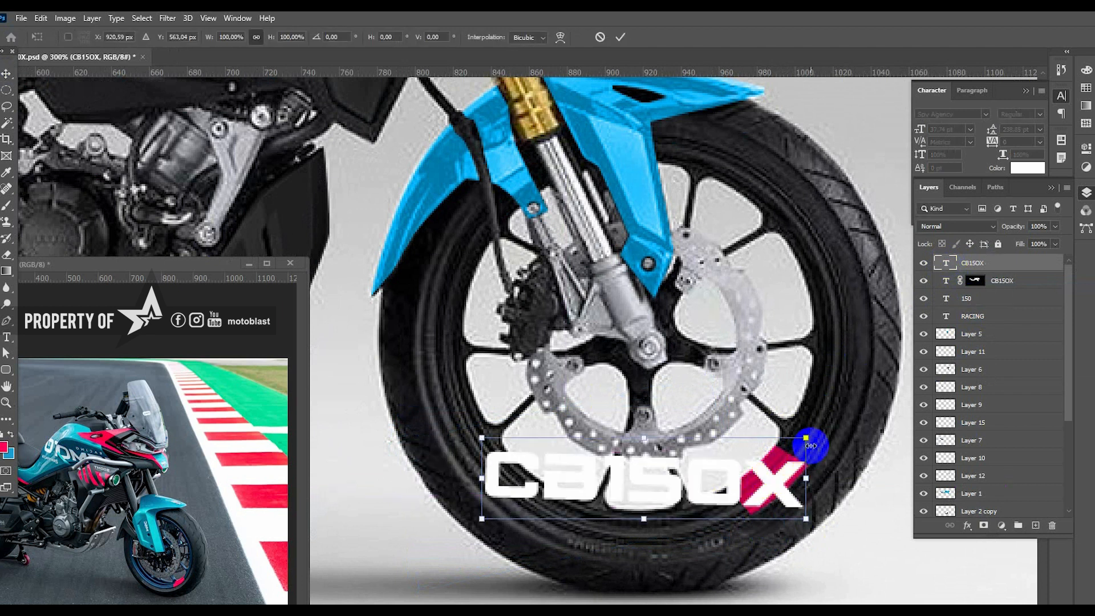
left_click_drag(806, 444, 655, 476)
left_click_drag(599, 500, 679, 528)
left_click_drag(733, 505, 714, 523)
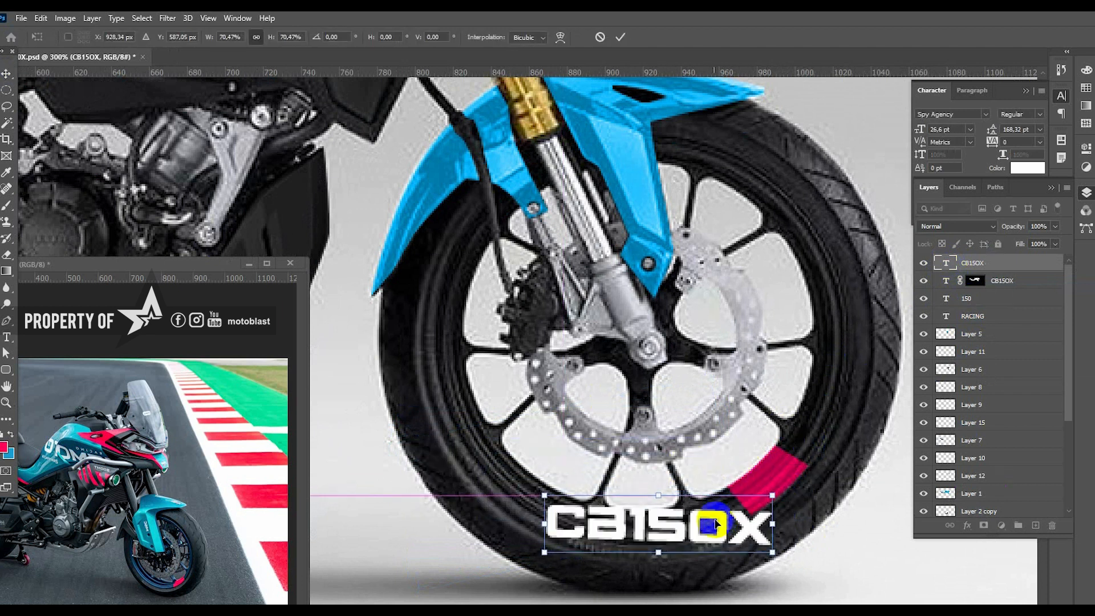
left_click_drag(659, 496, 654, 521)
key("Return")
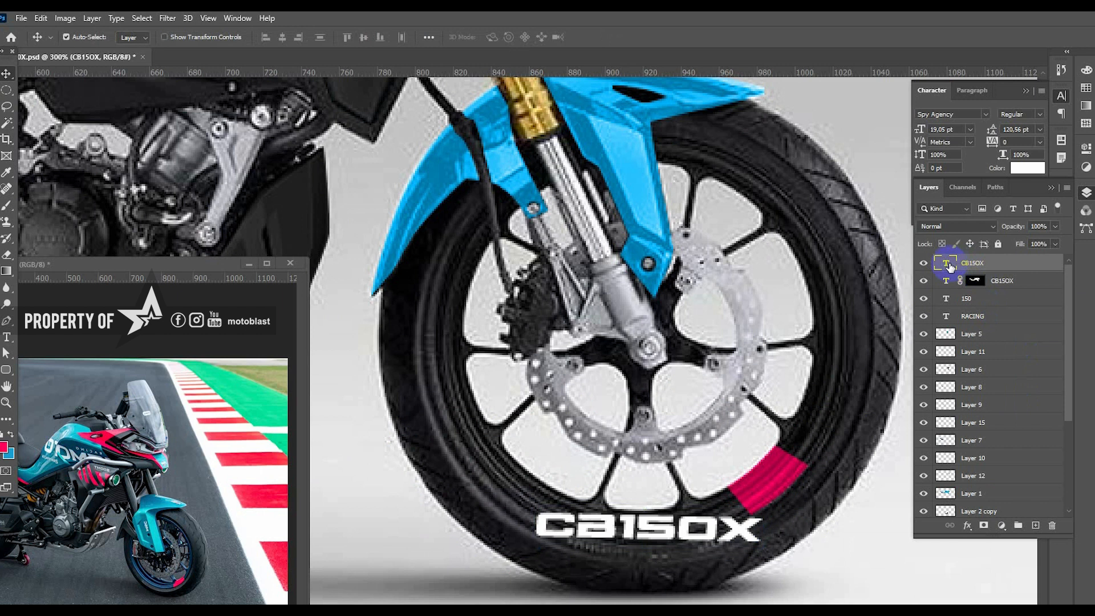
Warp the front wheel's CB150X text with the horizontal Arc style and a negative bend that follows the rim
double_click(948, 264)
left_click(527, 39)
left_click(621, 183)
left_click(590, 216)
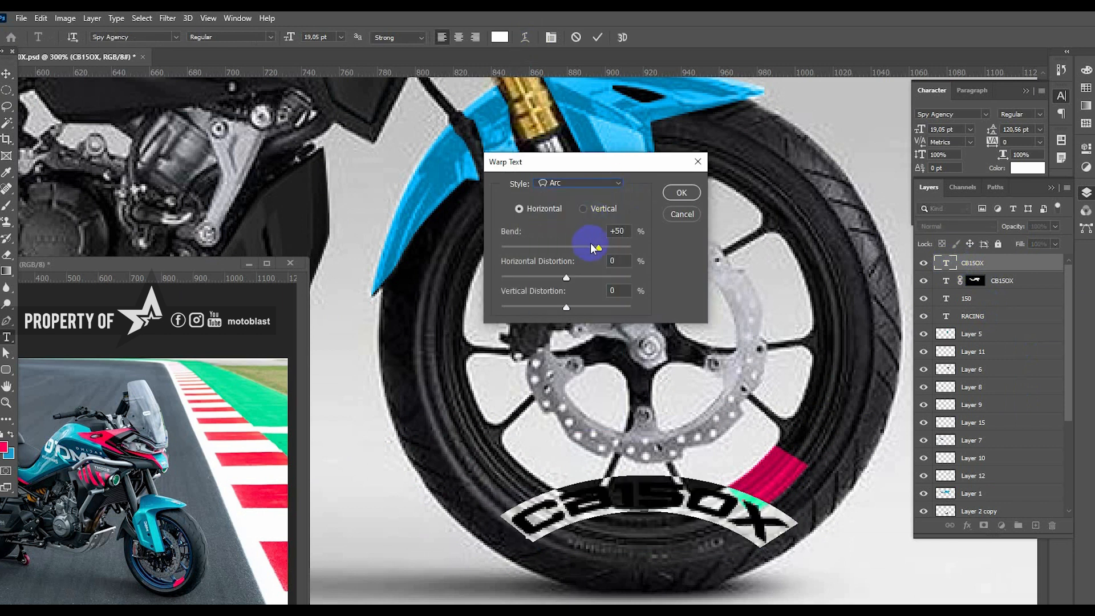
left_click_drag(596, 248, 540, 248)
key("Return")
left_click(11, 76)
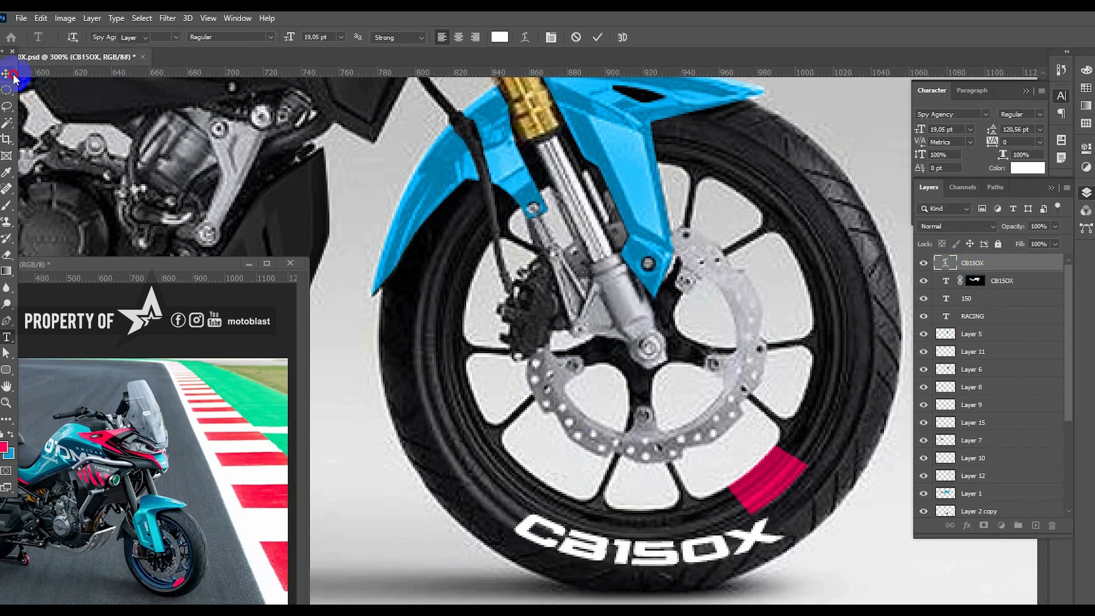
Move the curved CB150X text onto the front rim beside the pink segment and rotate it clockwise along the curve
left_click_drag(745, 531, 716, 498)
key("ctrl+t")
left_click_drag(786, 474, 785, 498)
key("Return")
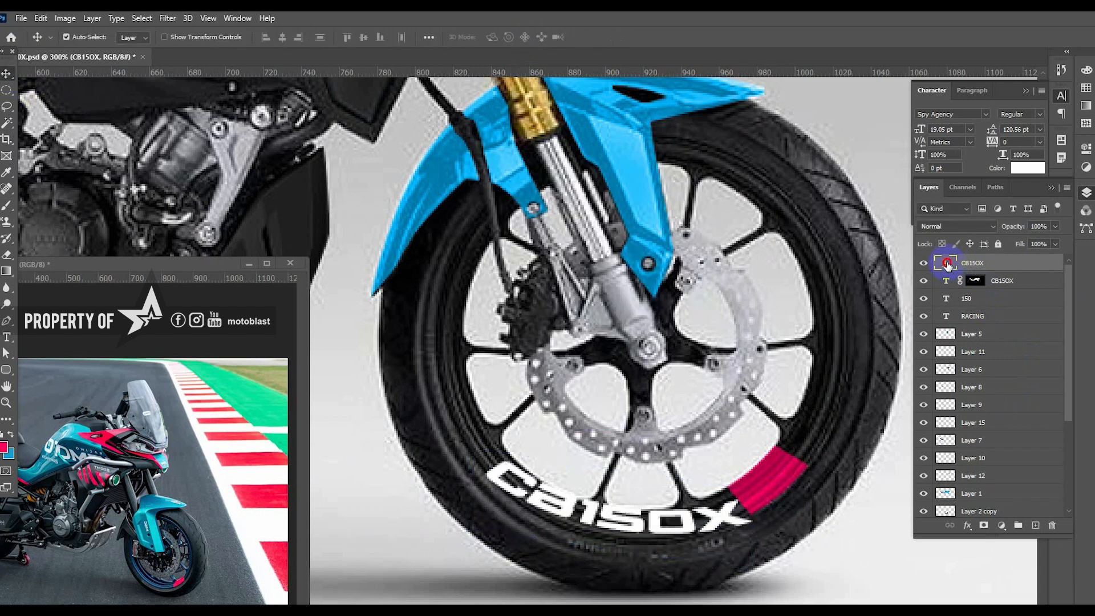
Check the text's warp settings and scale the CB150X lettering down to 16.82 pt beside the pink rim segment
double_click(945, 262)
left_click(524, 37)
left_click(689, 197)
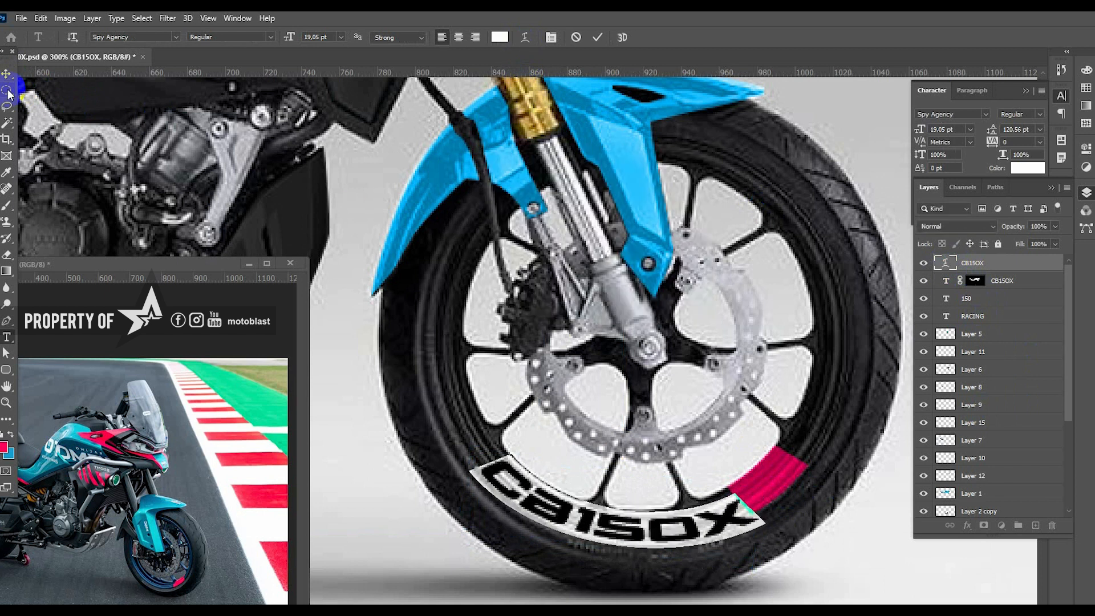
left_click(9, 76)
key("ctrl+t")
left_click_drag(771, 582, 749, 575)
left_click_drag(456, 449, 474, 448)
key("Return")
Move the reference window aside and duplicate the curved CB150X lettering onto the rear wheel
key("ctrl+minus")
key("ctrl+minus")
left_click(155, 278)
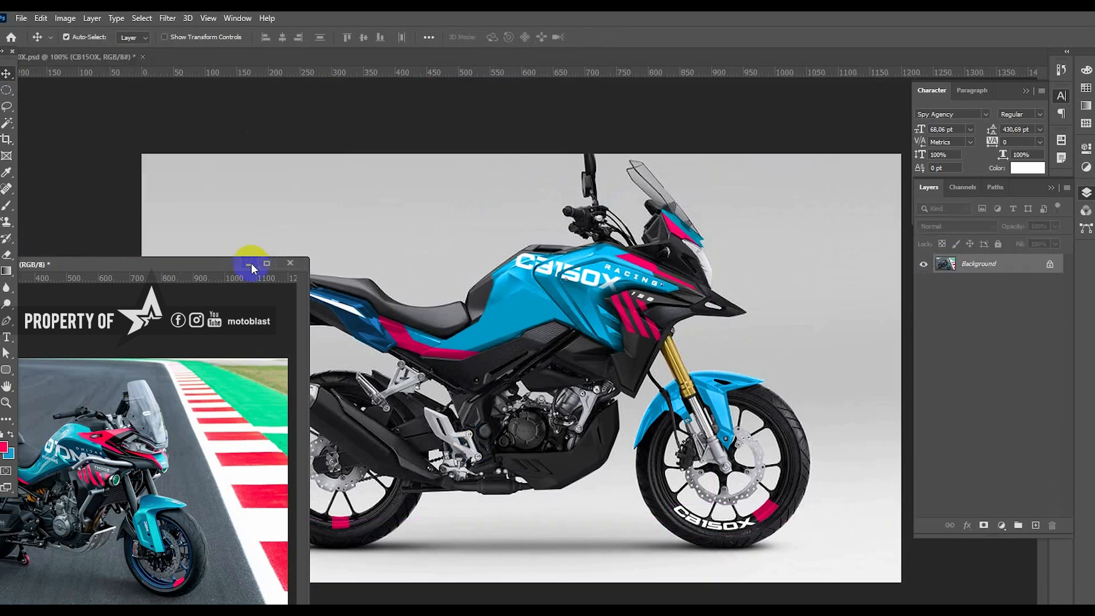
left_click_drag(252, 263, 122, 272)
left_click(741, 530)
left_click_drag(736, 530, 324, 517)
scroll(282, 491, "up", 2)
Rotate and position the CB150X copy along the rear rim, ending at the pink segment
key("ctrl+t")
left_click_drag(506, 495, 509, 565)
left_click_drag(411, 570, 399, 548)
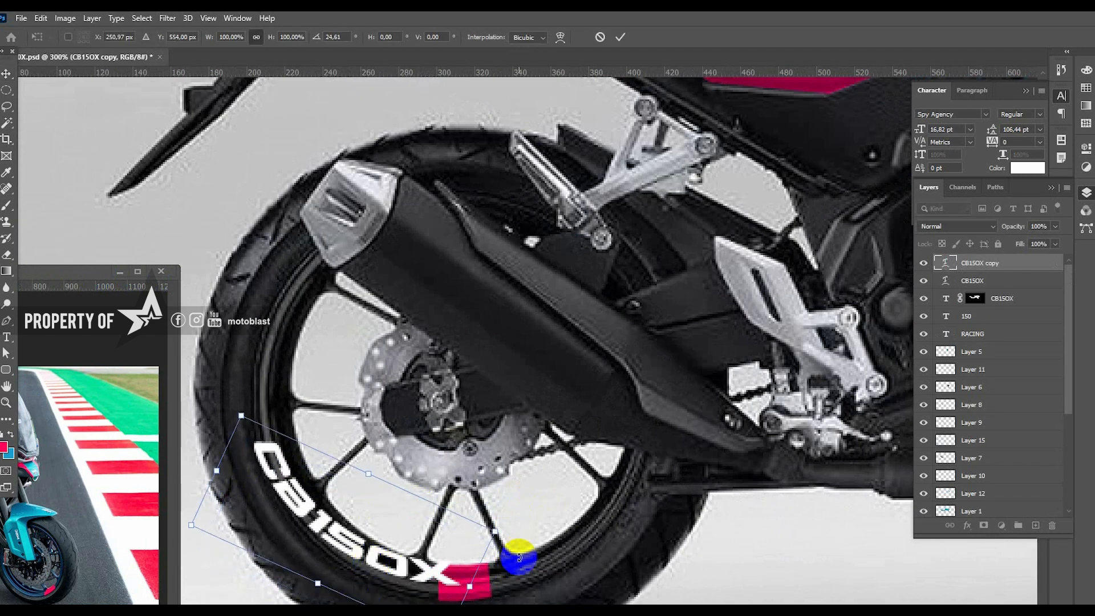
left_click_drag(516, 559, 513, 572)
left_click_drag(406, 577, 398, 576)
left_click_drag(561, 530, 534, 561)
left_click_drag(398, 589, 390, 582)
left_click_drag(542, 530, 540, 541)
left_click_drag(404, 587, 410, 586)
key("Return")
Move the racetrack reference window and hide it from the workspace to show the whole motorcycle
left_click(450, 424, "alt")
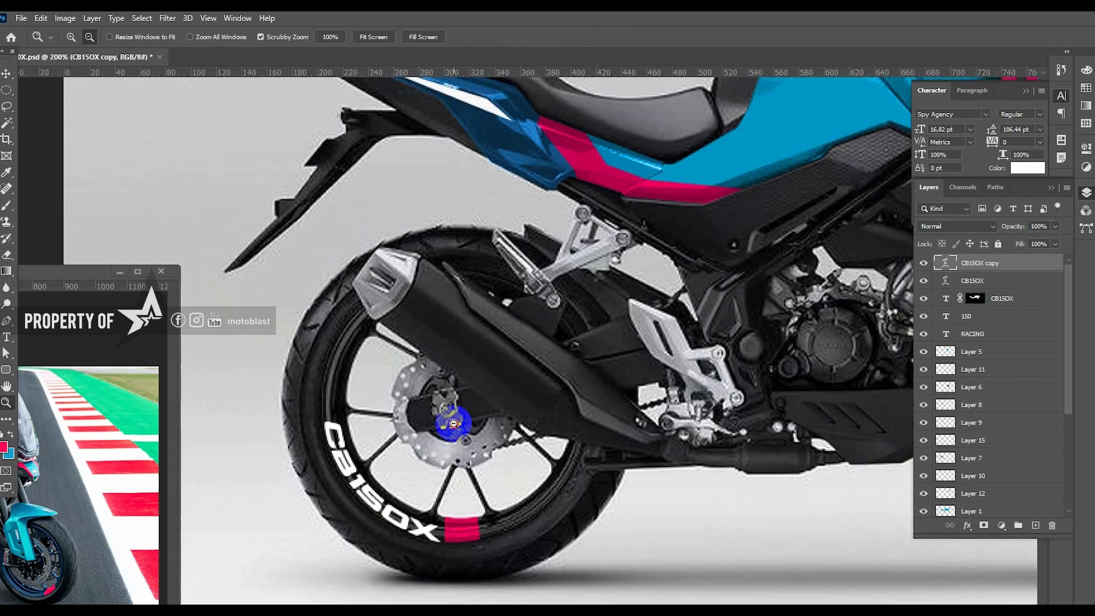
left_click(450, 424, "alt")
left_click_drag(75, 272, 215, 299)
left_click(264, 291)
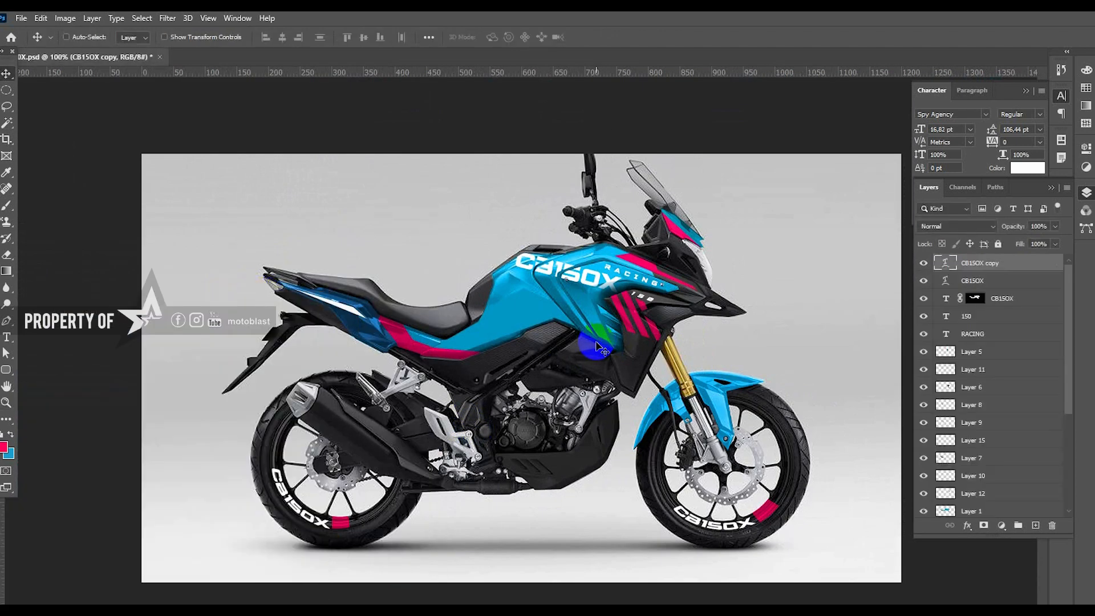
Duplicate the tank's CB150X text with its mask and place the copy just below the original lettering
left_click(541, 357)
left_click(638, 187)
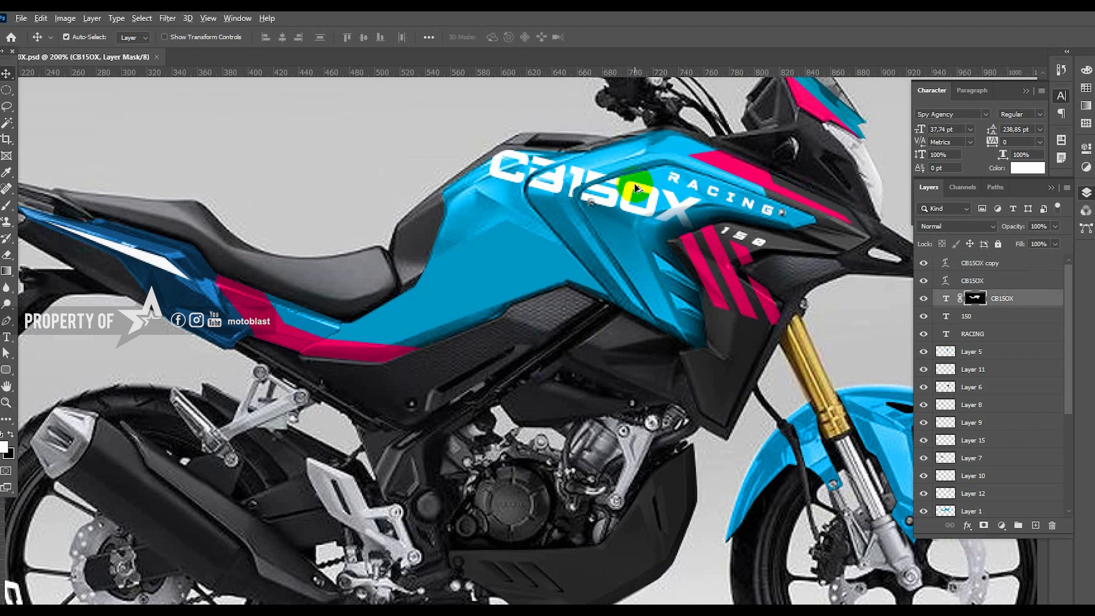
left_click_drag(638, 190, 639, 229, "alt")
key("ctrl+z")
left_click(645, 205)
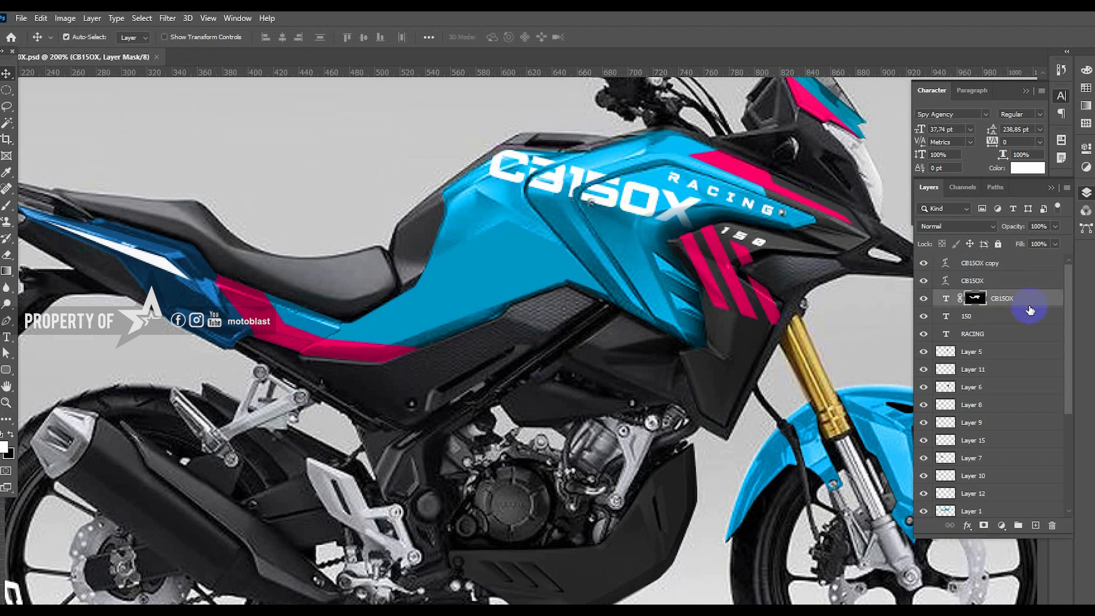
key("ctrl+alt+t")
left_click_drag(638, 213, 608, 245)
key("Return")
Replace the wording of the lower CB150X copy with ADVENTURE
double_click(943, 297)
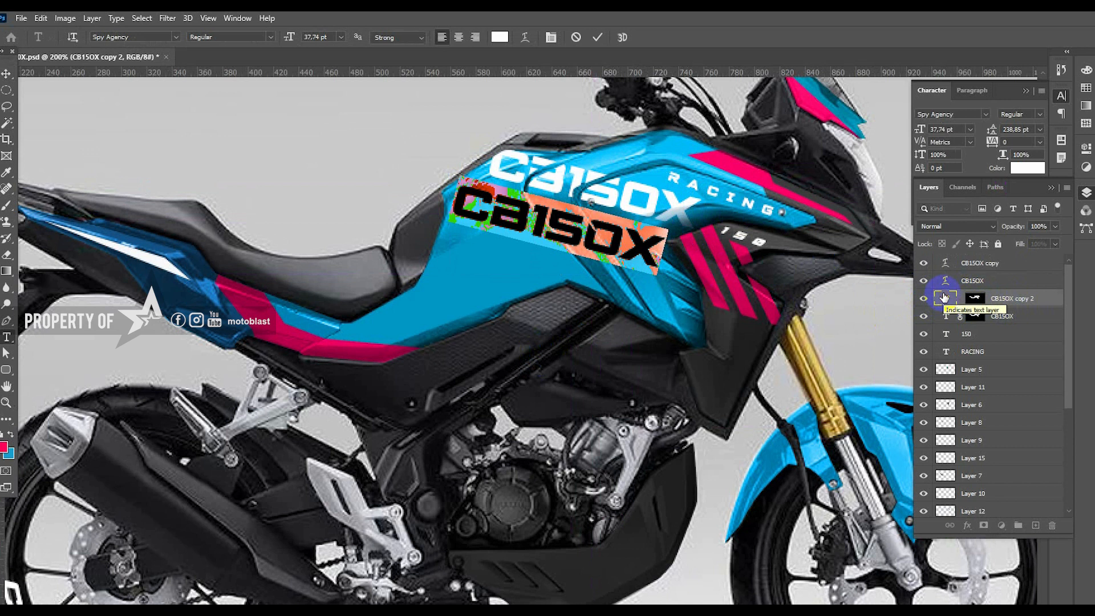
type("ADVE")
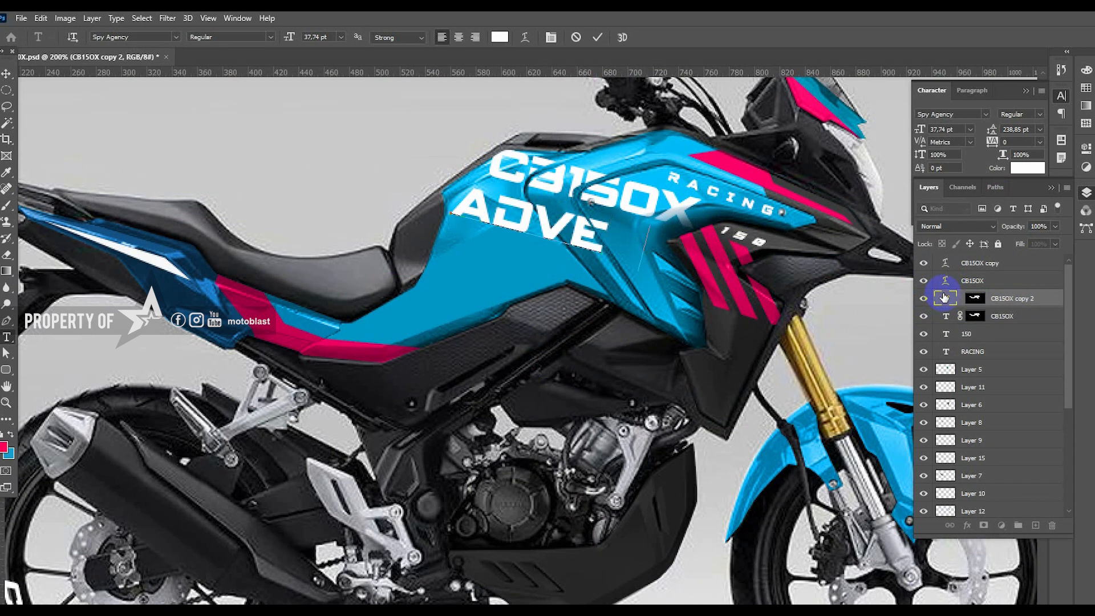
left_click(4, 78)
Scale the ADVENTURE text to 39.22% and place it directly under the start of the CB150X lettering
key("ctrl+t")
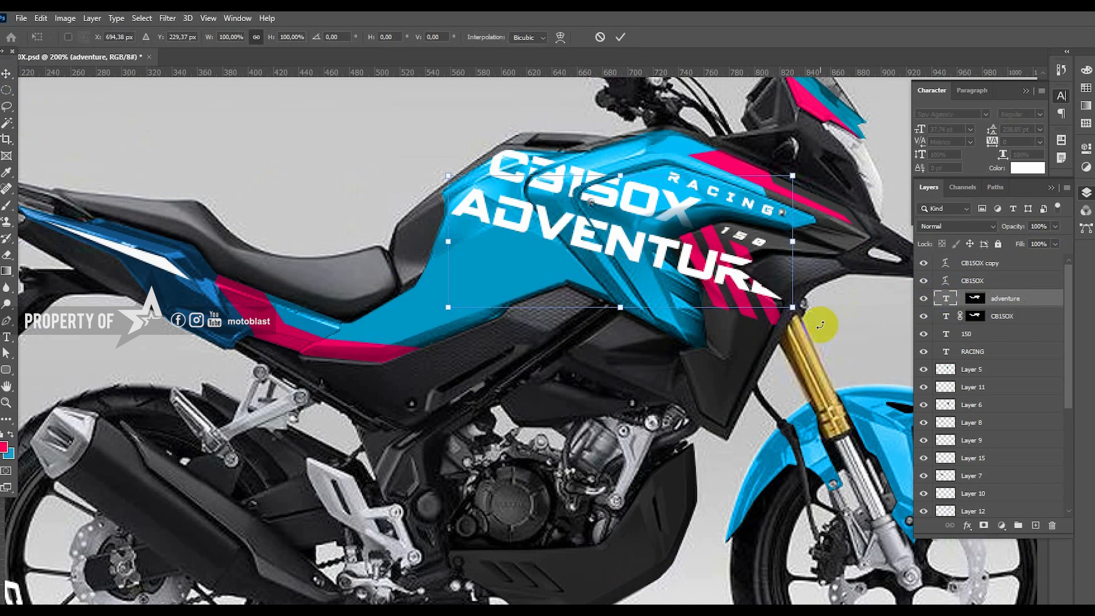
left_click_drag(791, 307, 628, 275)
left_click_drag(529, 212, 557, 223)
left_click_drag(461, 189, 506, 198)
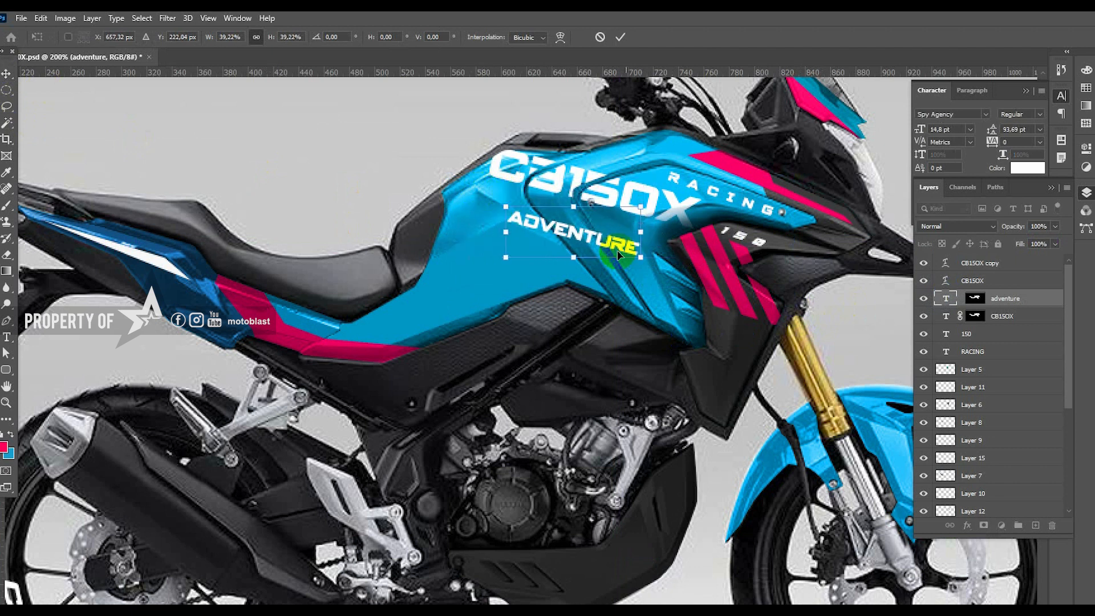
key("Return")
left_click_drag(616, 242, 577, 222)
Set the ADVENTURE text's tracking to 200
double_click(944, 298)
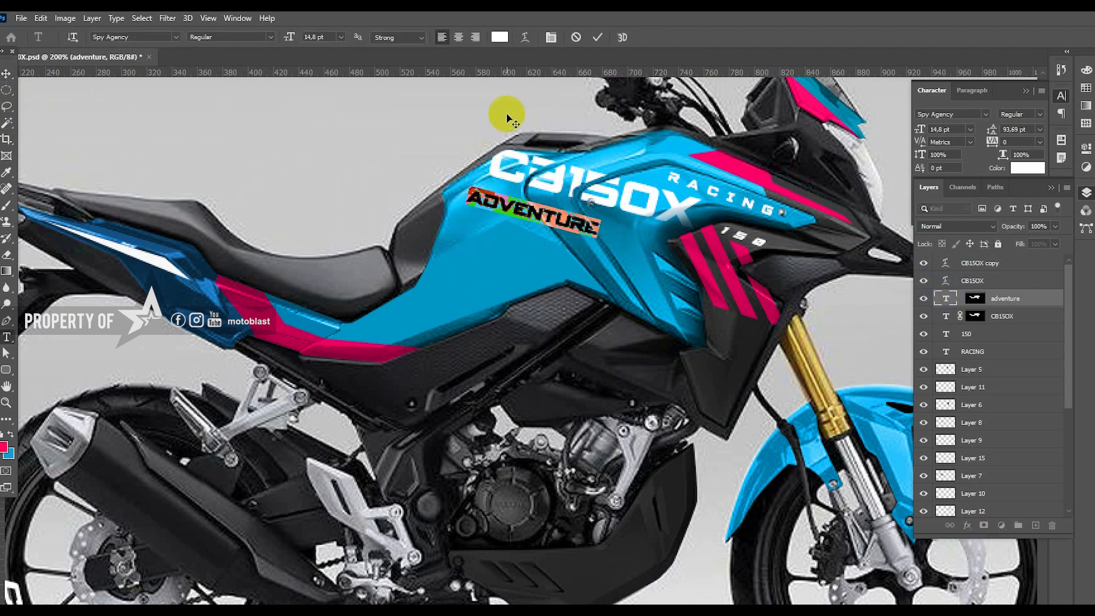
left_click(551, 37)
left_click(1039, 142)
left_click(1014, 290)
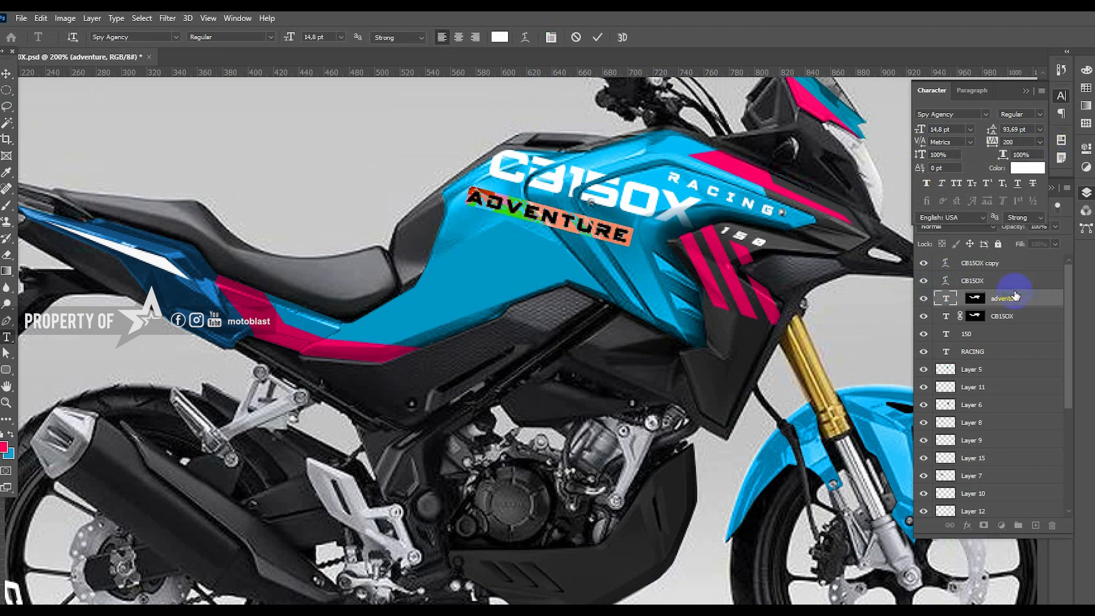
left_click(4, 73)
Scale the ADVENTURE text down to 11.18 pt and set its tracking to 600
key("ctrl+t")
left_click_drag(635, 247, 594, 233)
key("Return")
double_click(945, 298)
left_click(1023, 145)
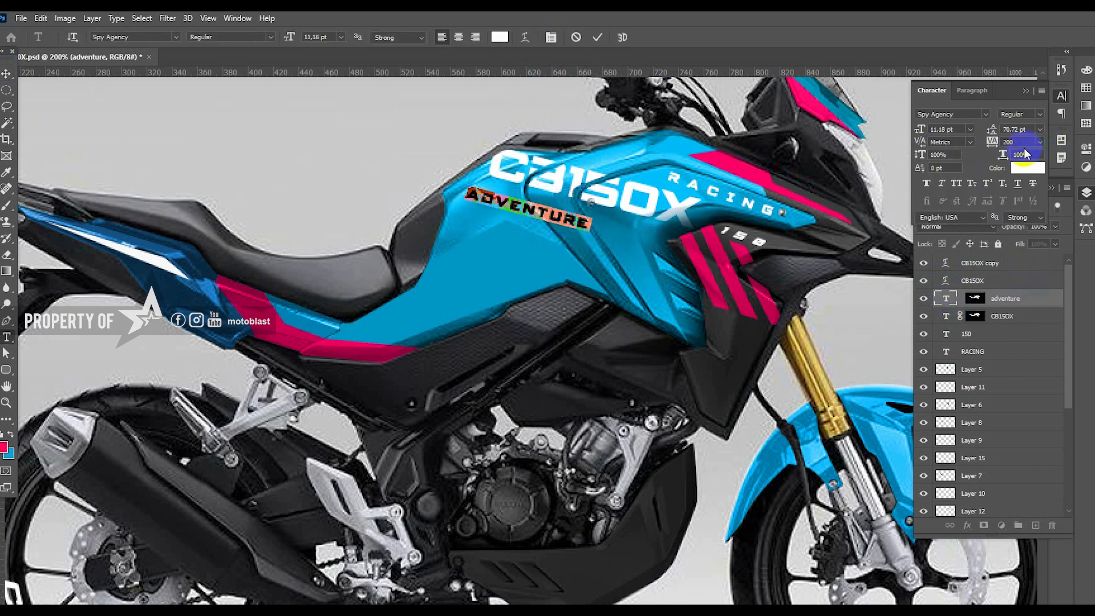
key("Return")
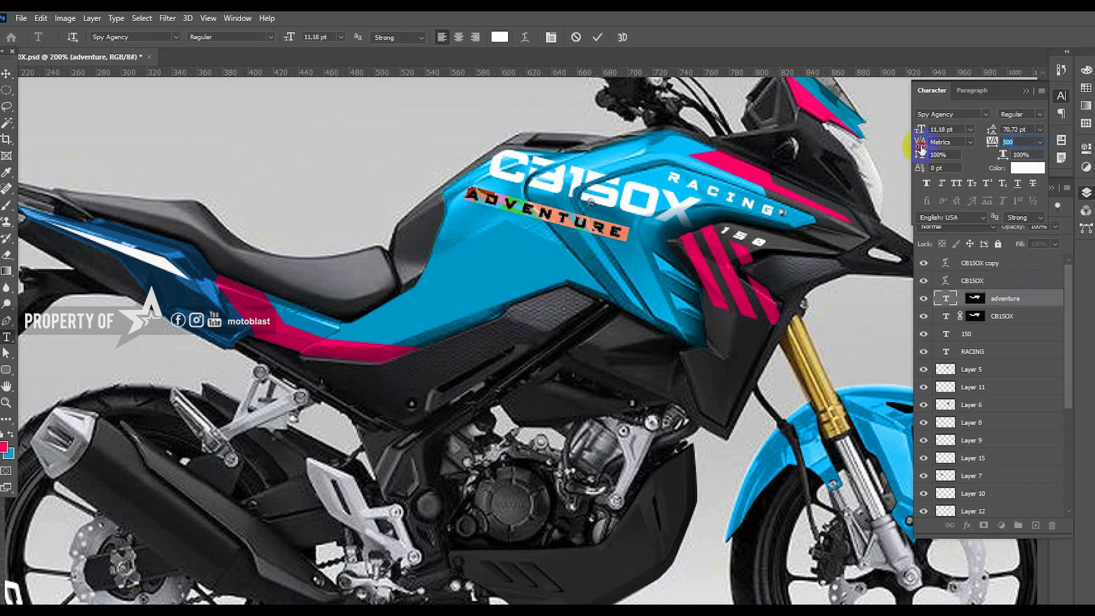
left_click(7, 74)
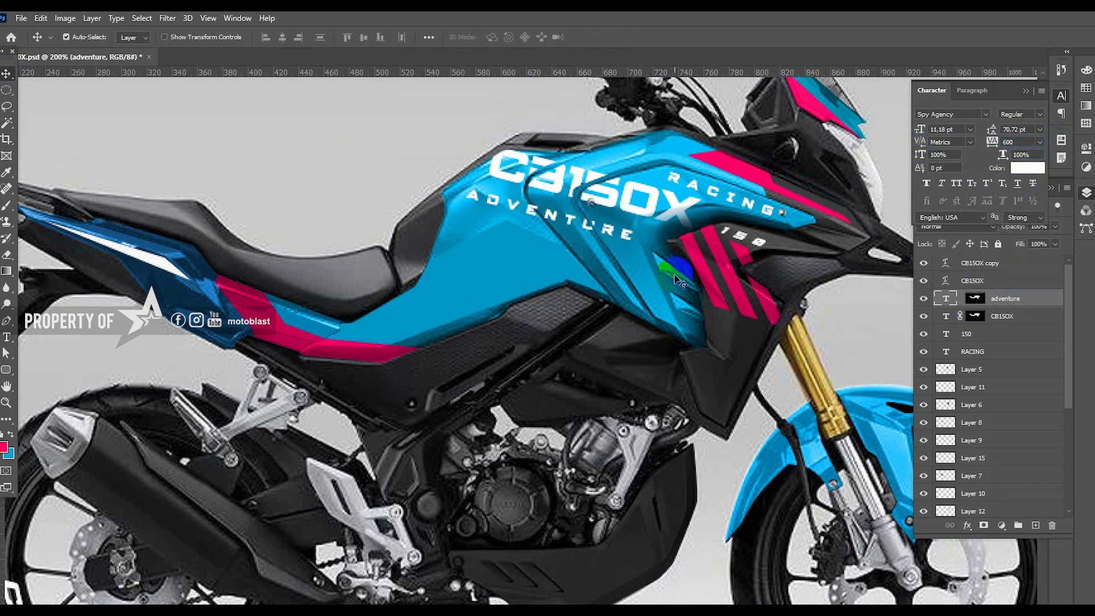
scroll(622, 231, "up", 2)
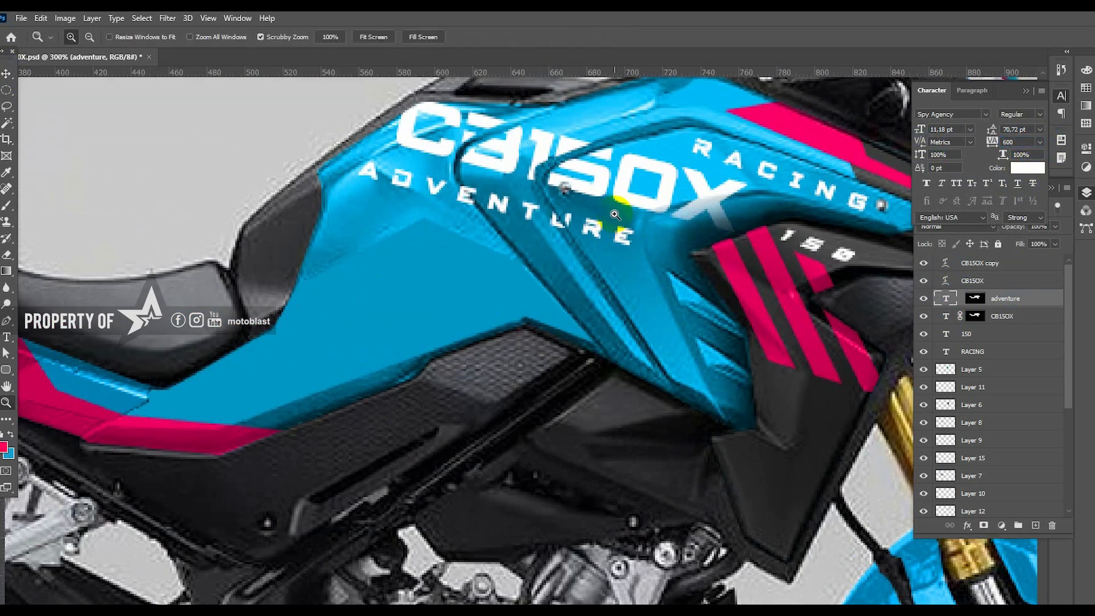
Mask out the parts of the ADVENTURE text crossing the tank's panel seams, using Pen tool outlines converted to selections with 0-pixel feather
key("p")
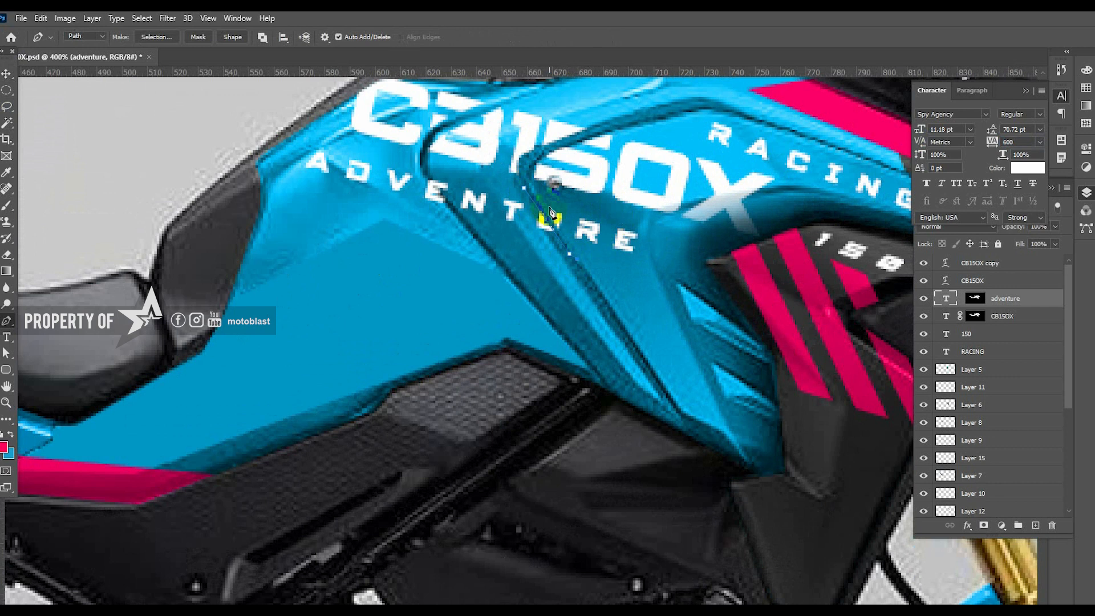
left_click(488, 260)
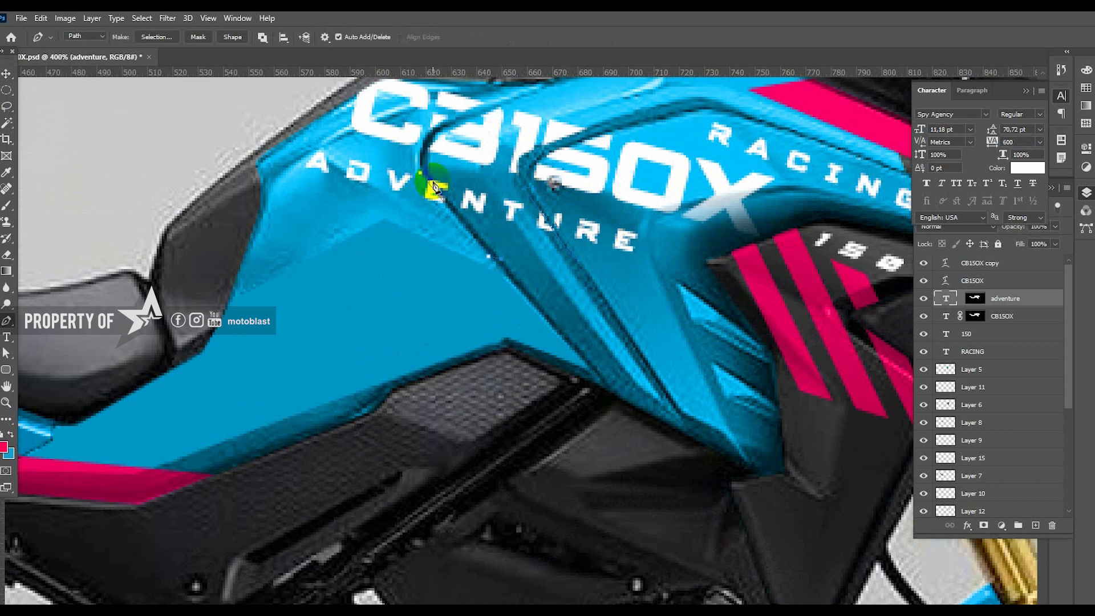
right_click(467, 152)
left_click(500, 136)
key("a")
right_click(497, 138)
left_click(520, 189)
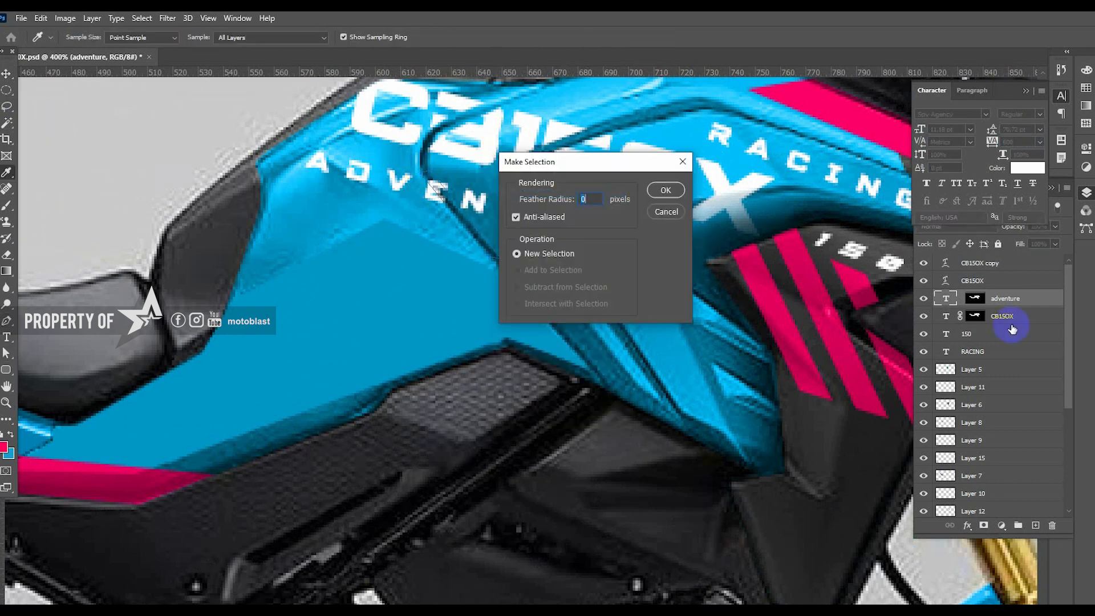
key("Return")
left_click(979, 299)
key("ctrl+1")
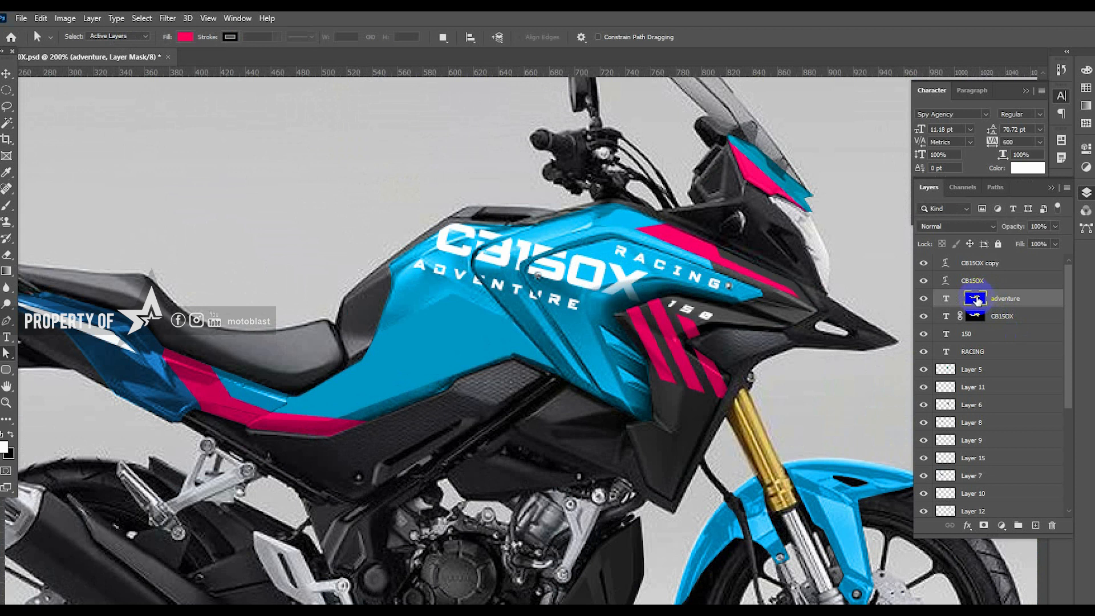
Examine the recoloured motorcycle and its tank and wheel lettering, both as a whole and close up, including in full-screen view without the interface
key("z")
left_click(551, 272)
left_click(455, 265, "alt")
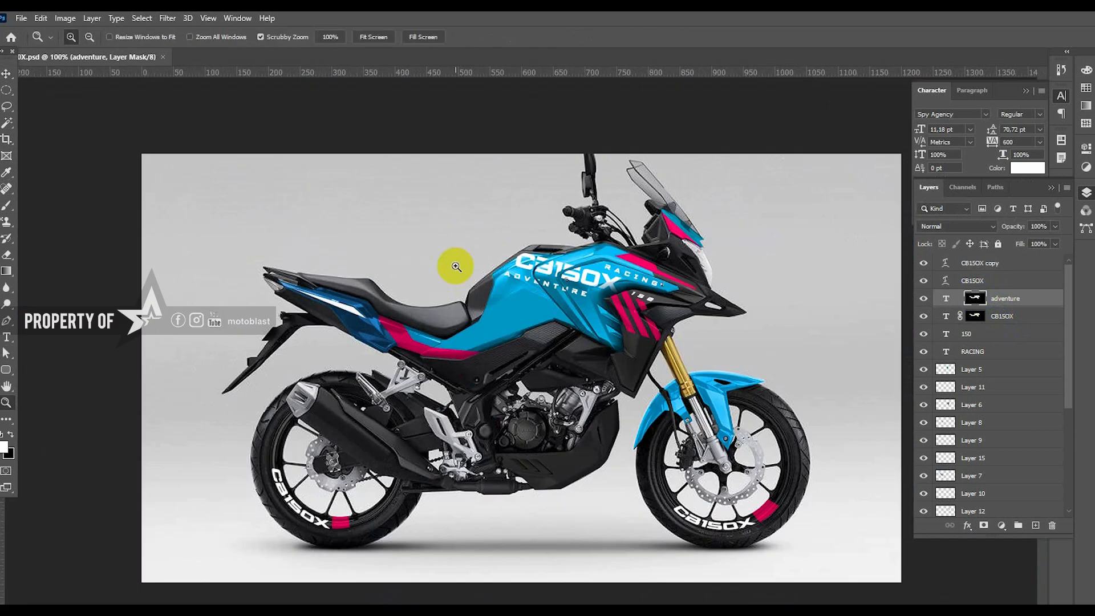
left_click(601, 339)
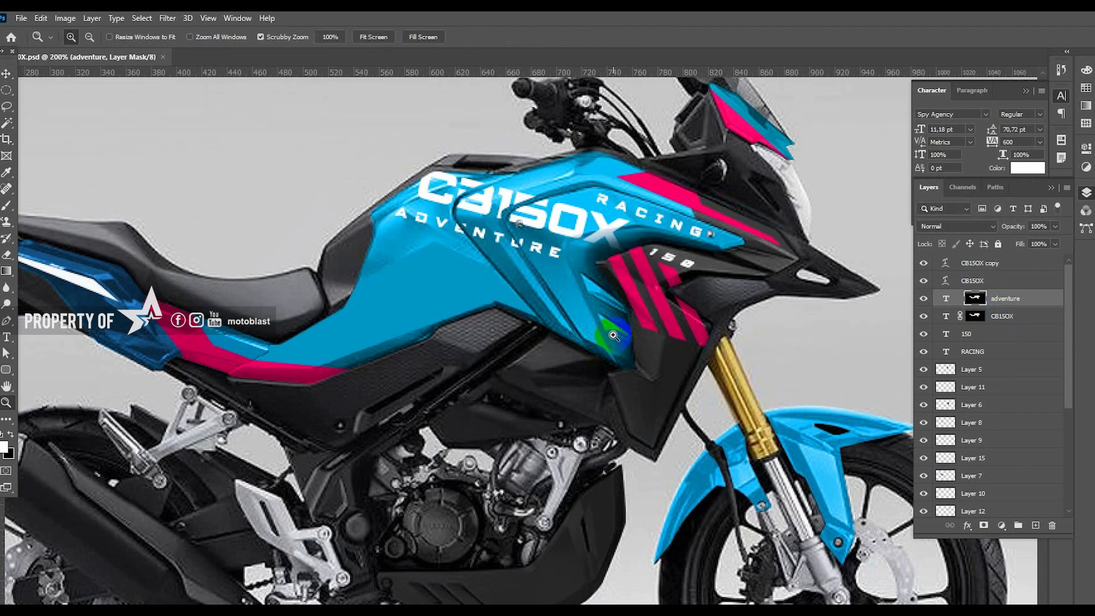
left_click(611, 341)
key("f")
key("f")
key("f")
key("f")
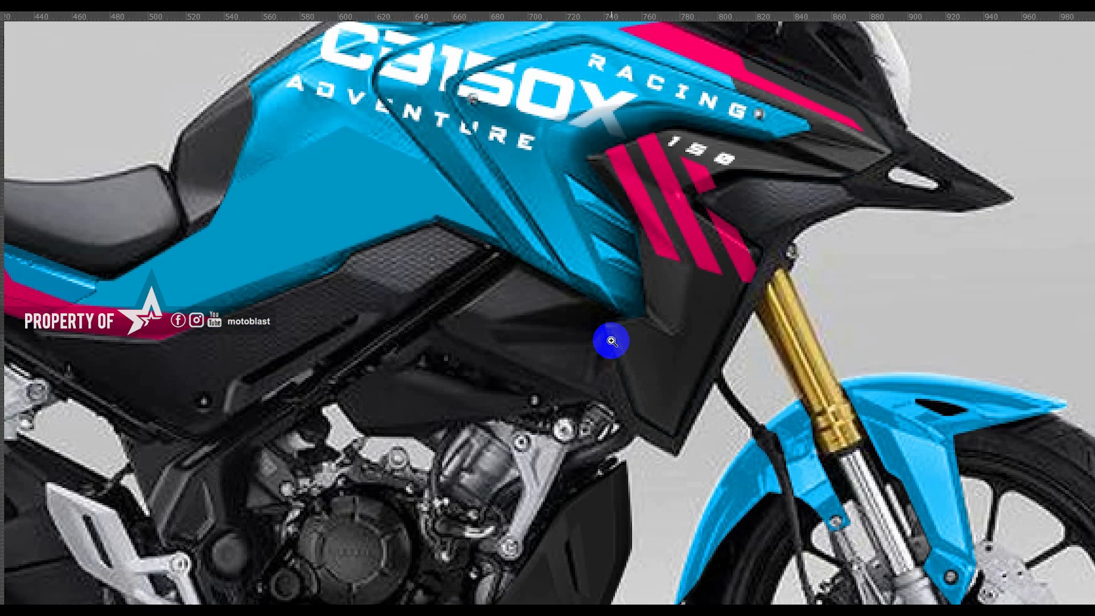
key("ctrl+r")
left_click_drag(612, 340, 843, 426)
left_click(682, 313, "alt")
left_click(681, 312, "alt")
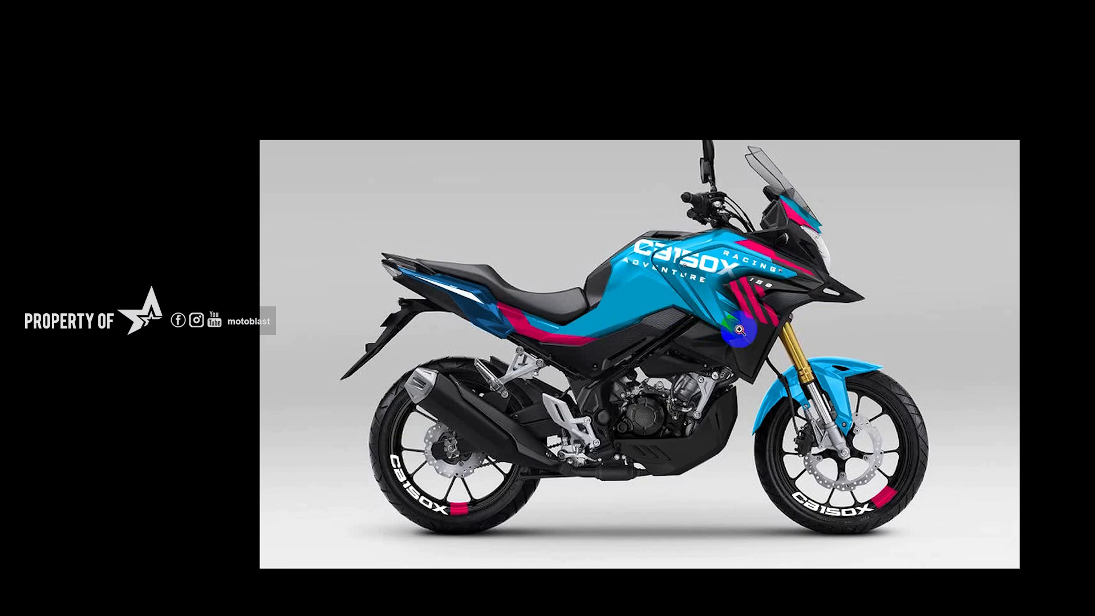
left_click(739, 329)
left_click_drag(739, 329, 750, 280)
left_click(750, 280, "alt")
left_click(737, 264)
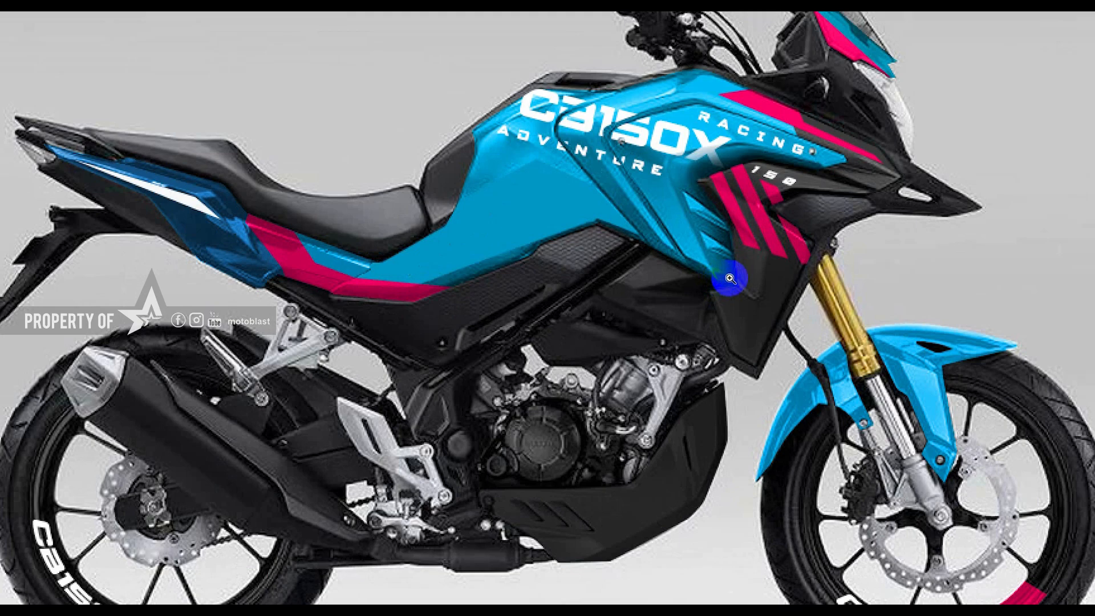
left_click_drag(740, 341, 562, 391)
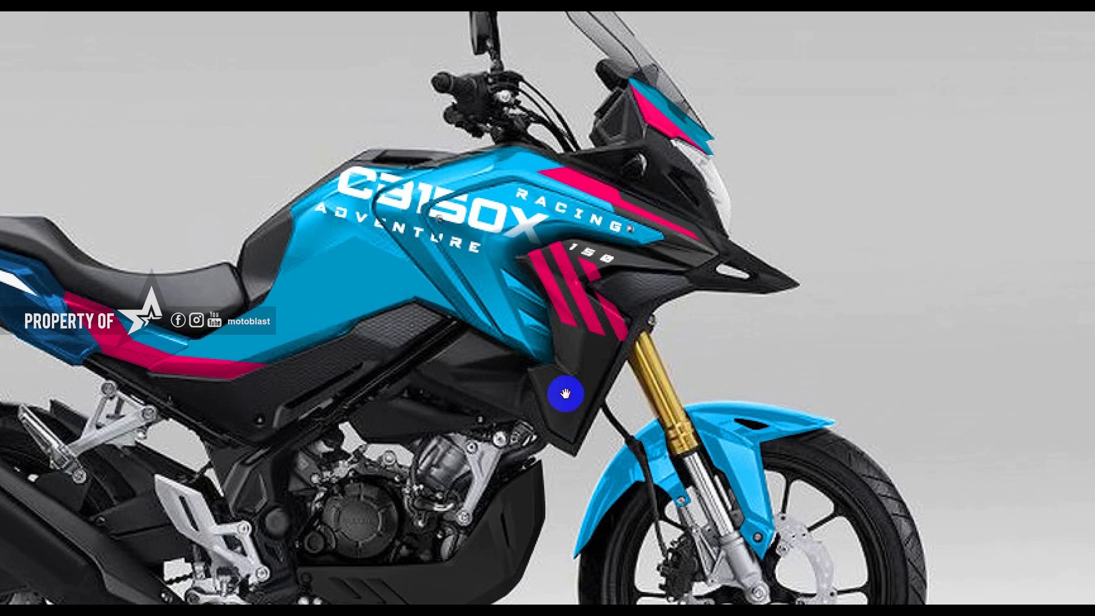
left_click(574, 396, "alt")
key("f")
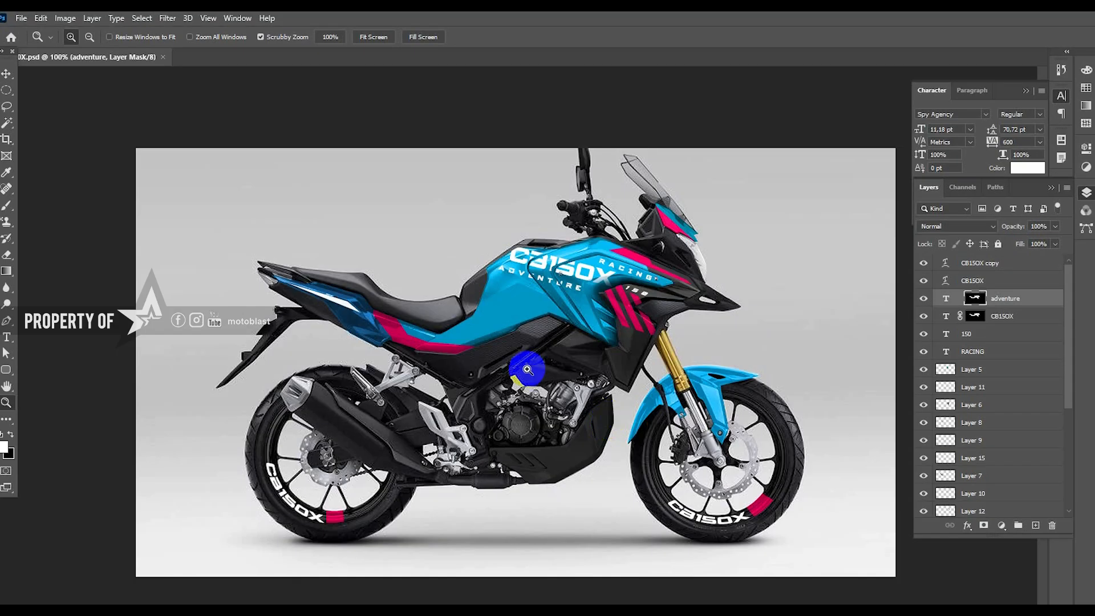
left_click(526, 370)
left_click(595, 340, "alt")
key("v")
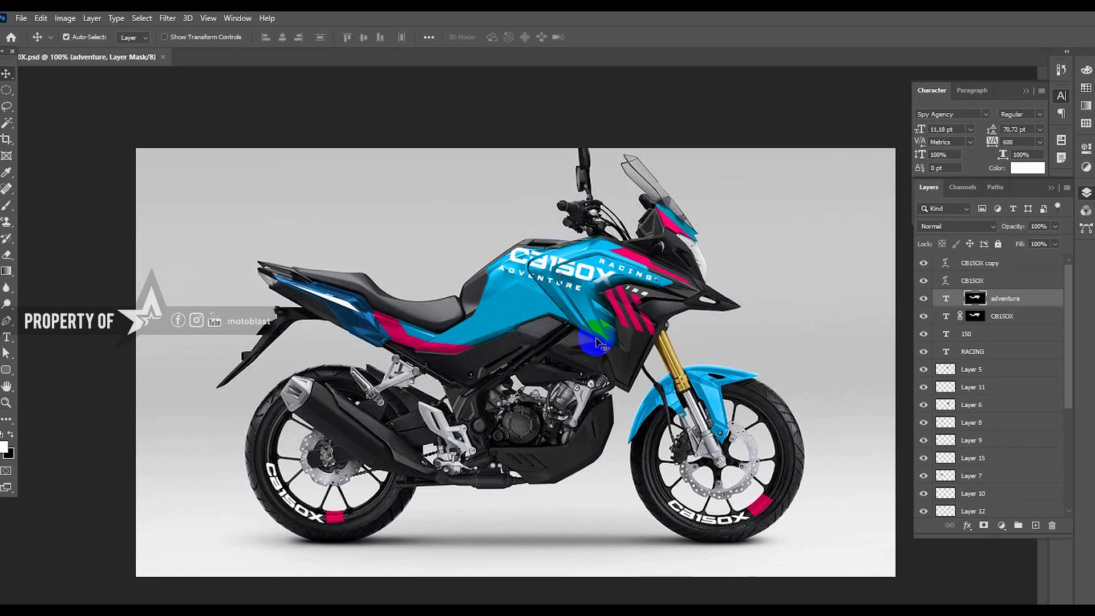